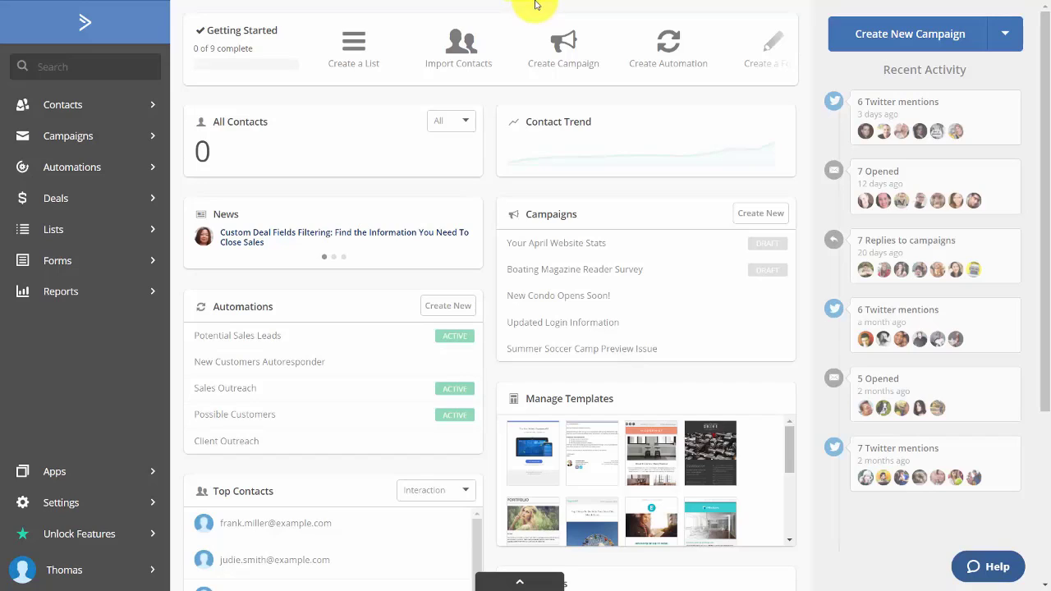
Follow the GDPR Data Processing Agreement link on the Account settings page to its HelloSign signing page
left_click(25, 505)
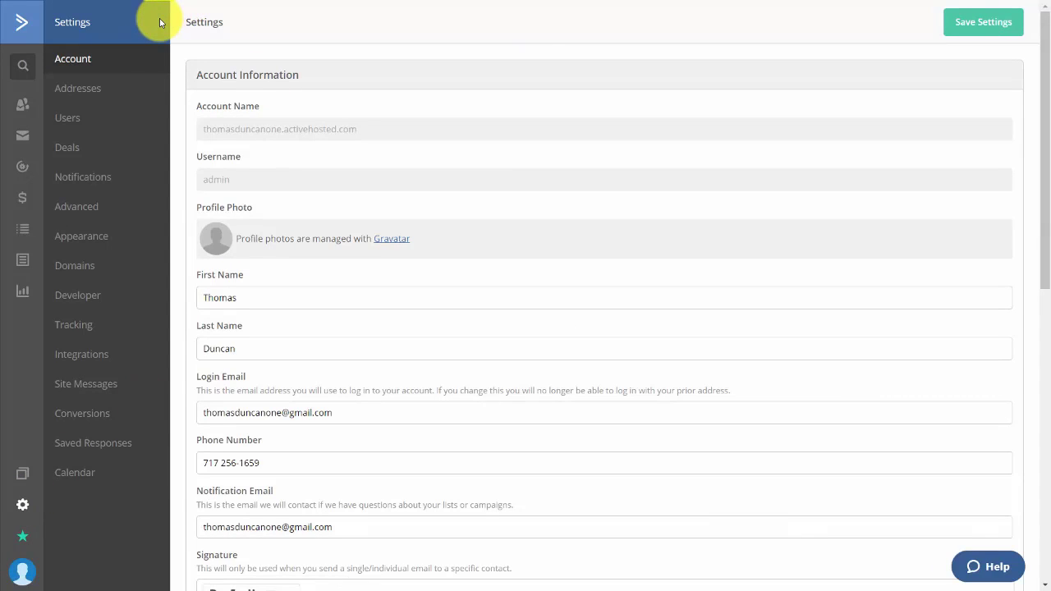
scroll(455, 187, "down", 10)
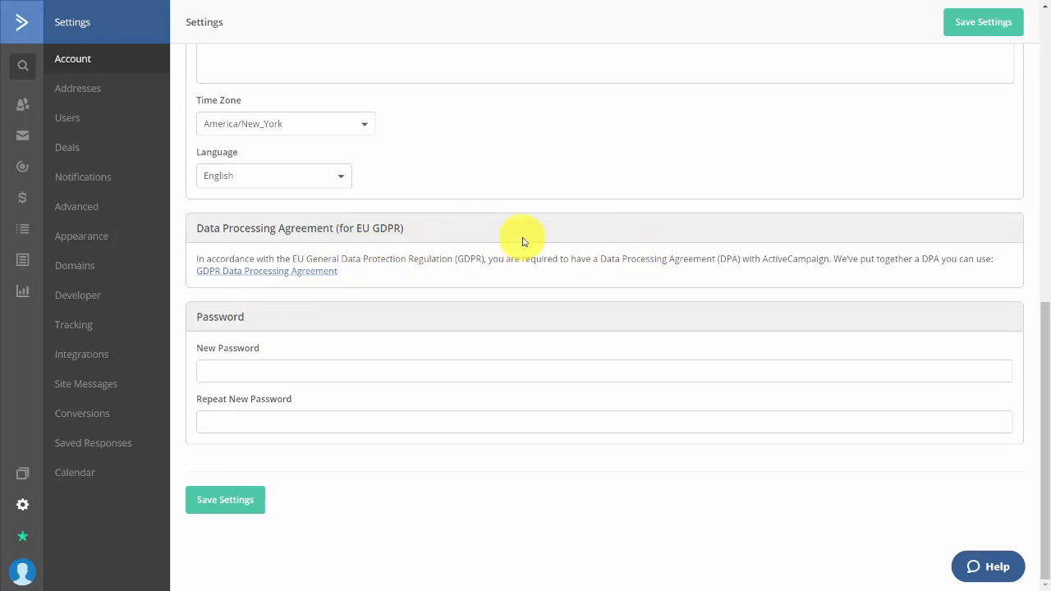
left_click(264, 272)
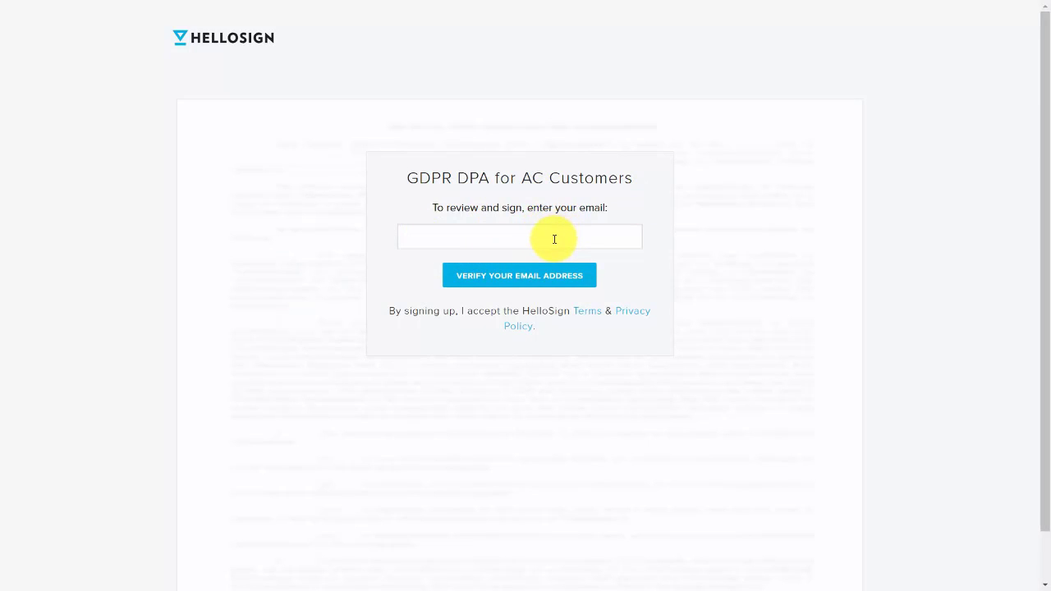
Verify the email address and open the GDPR DPA for AC Customers document for signing
left_click(519, 276)
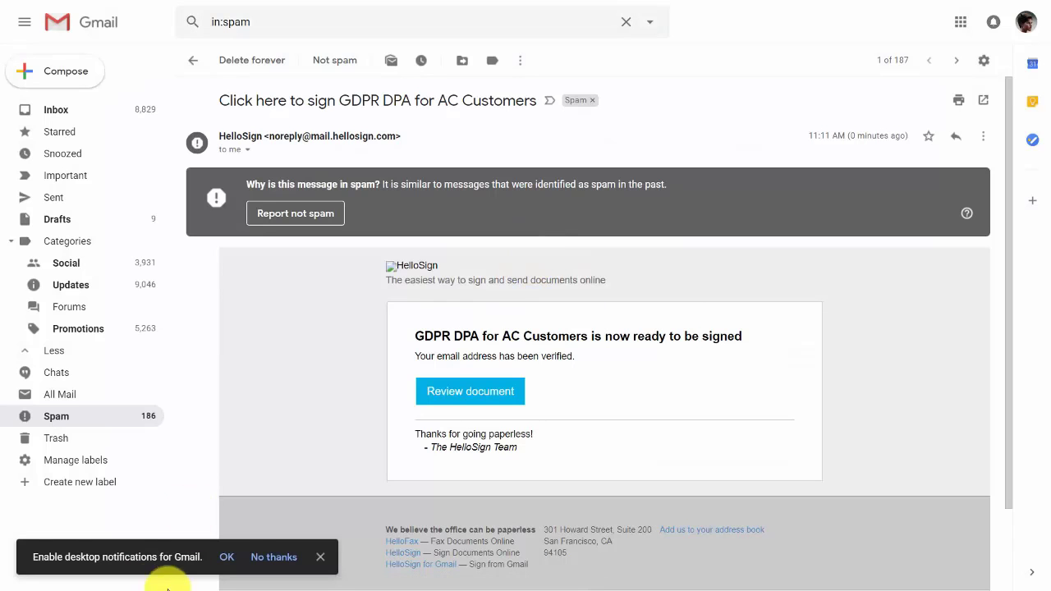
left_click(485, 397)
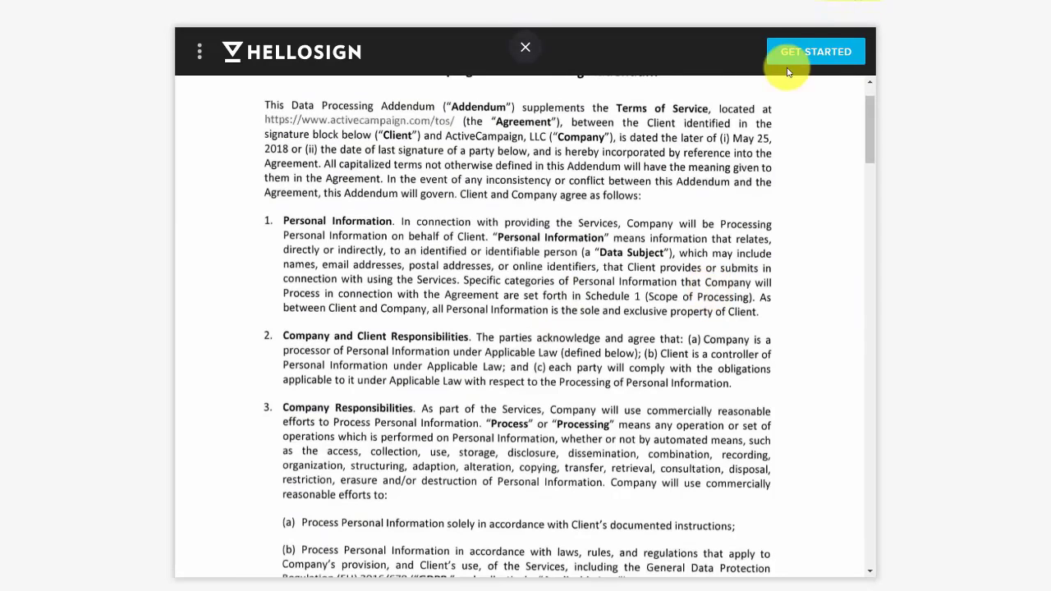
left_click(796, 52)
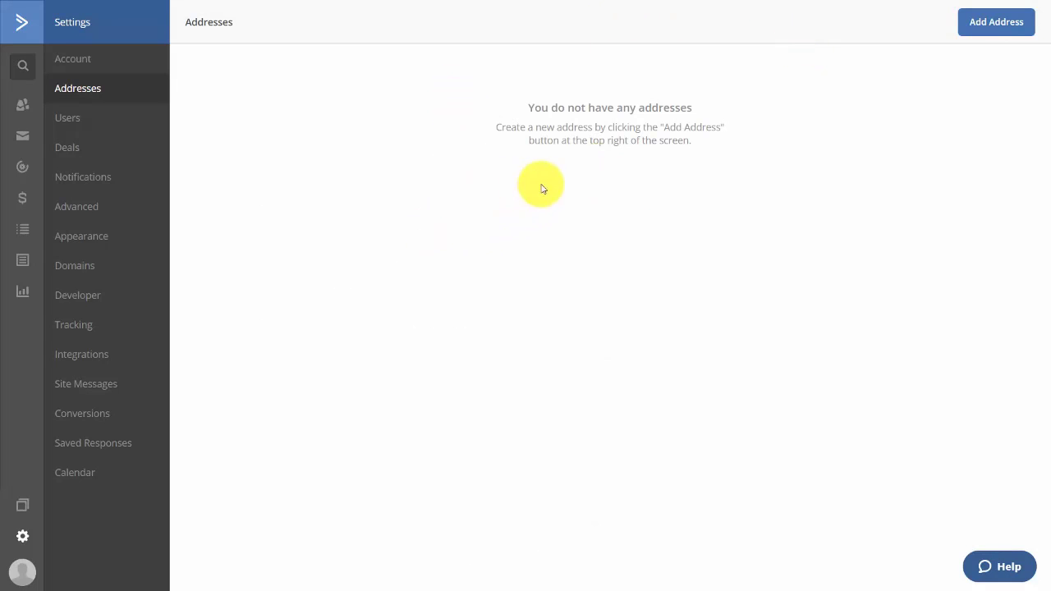
Try Add Address and Add User, then check the Favicon field under Appearance
left_click(973, 34)
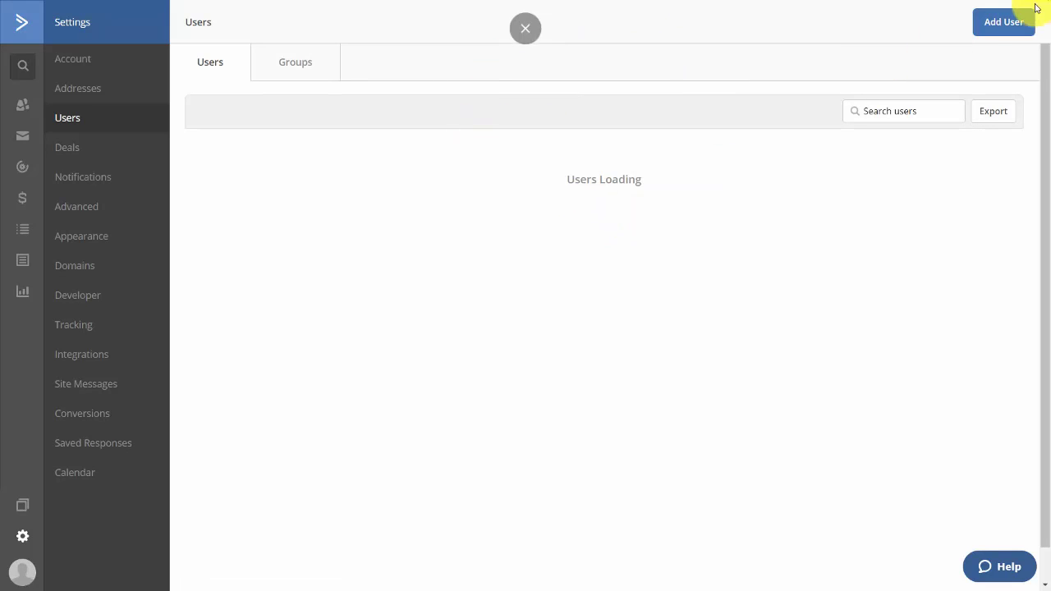
left_click(993, 23)
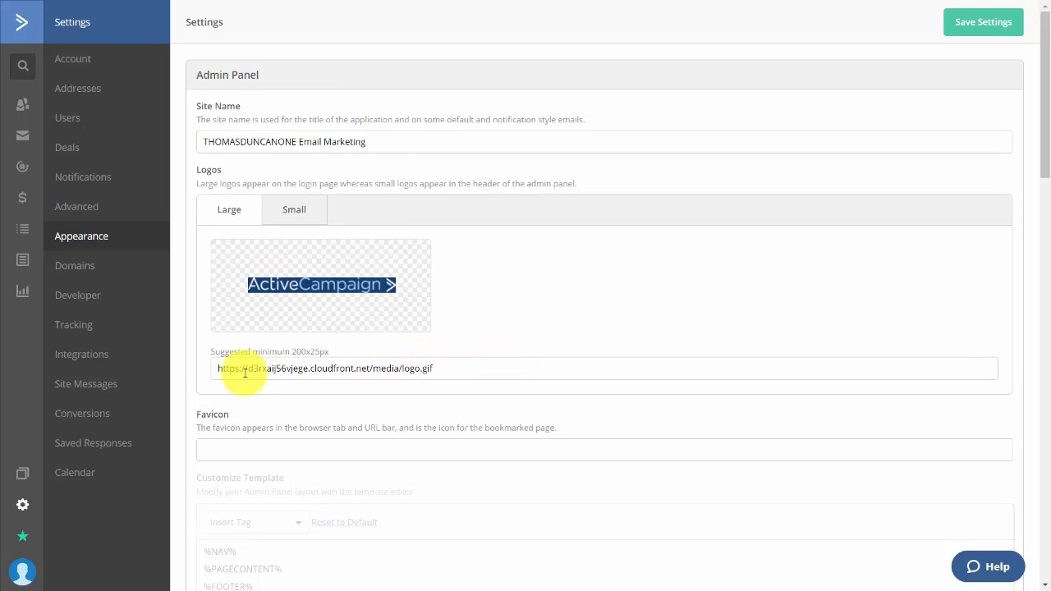
scroll(407, 313, "down", 2)
left_click(408, 313)
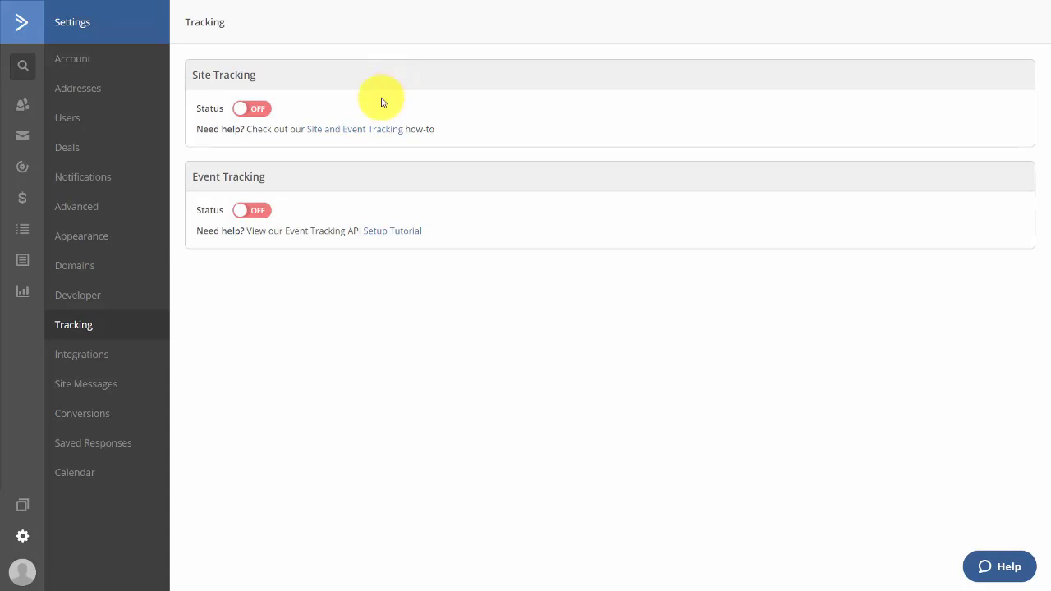
Switch Site Tracking on and copy the site tracking code
left_click(256, 110)
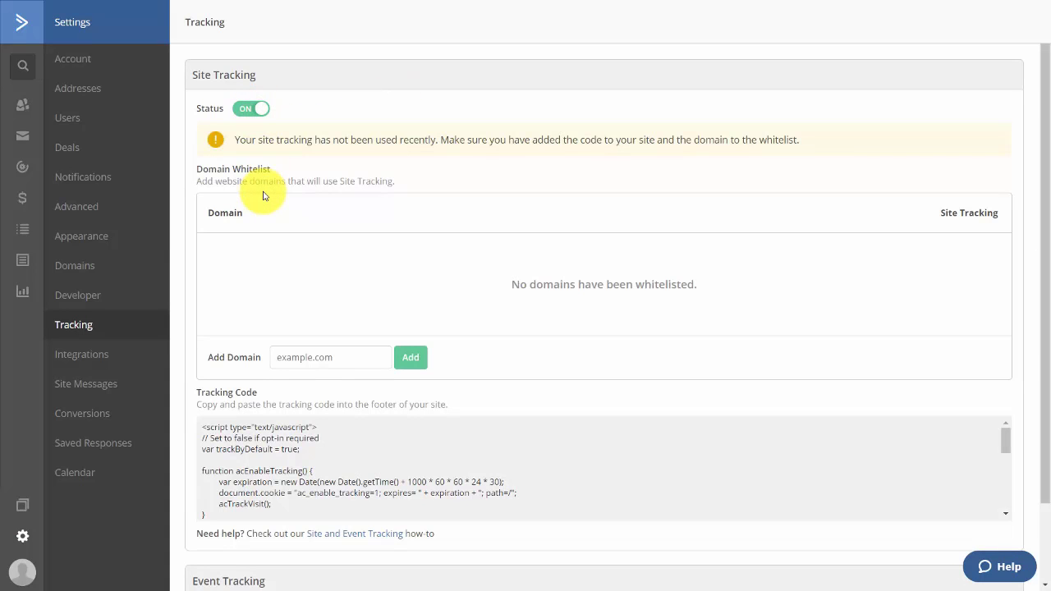
left_click(509, 445)
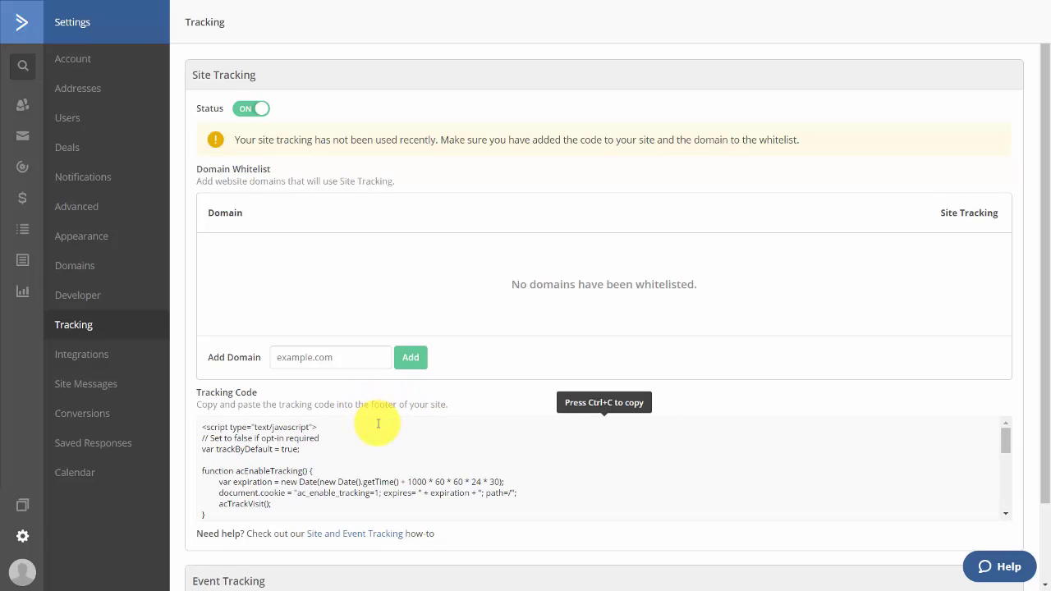
scroll(426, 214, "down", 5)
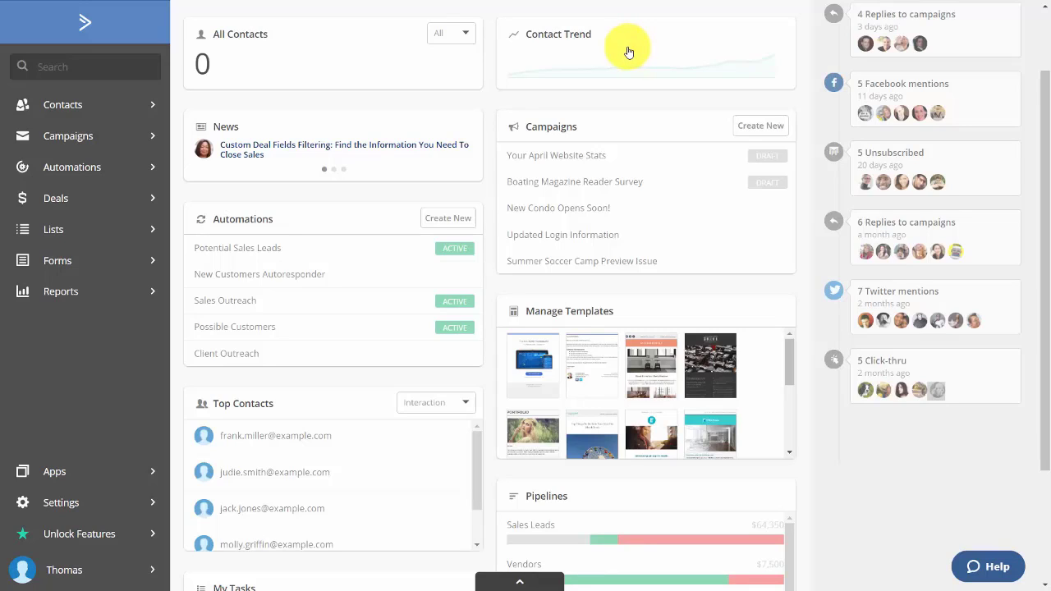
Open the Billing & Upgrade page from the account menu
left_click(79, 577)
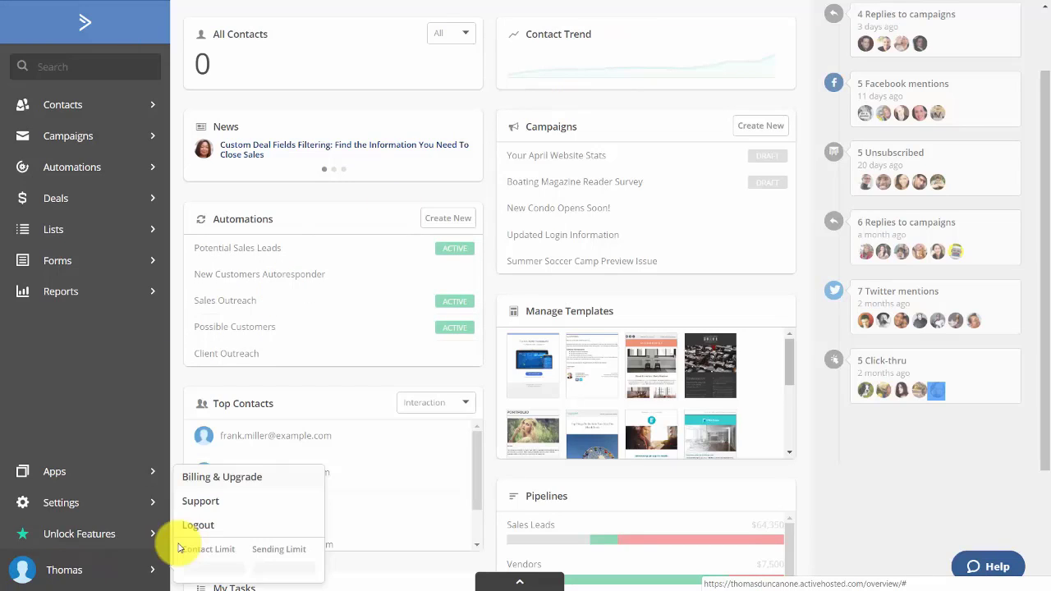
left_click(222, 478)
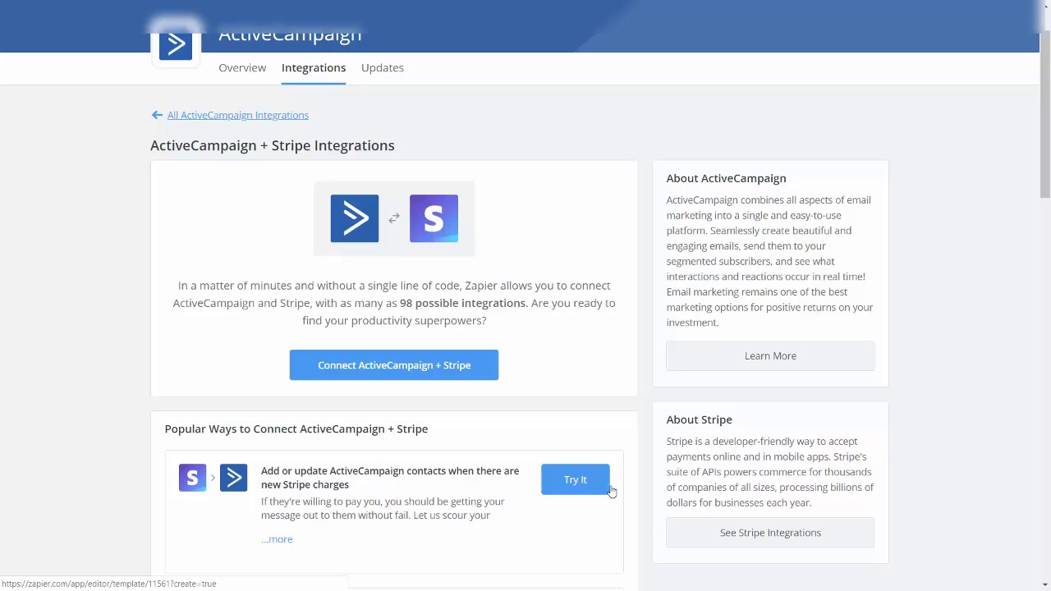
Build the zap: Stripe New Charge trigger, tested account, Charge A sample, Create/Update Contact action
left_click(571, 480)
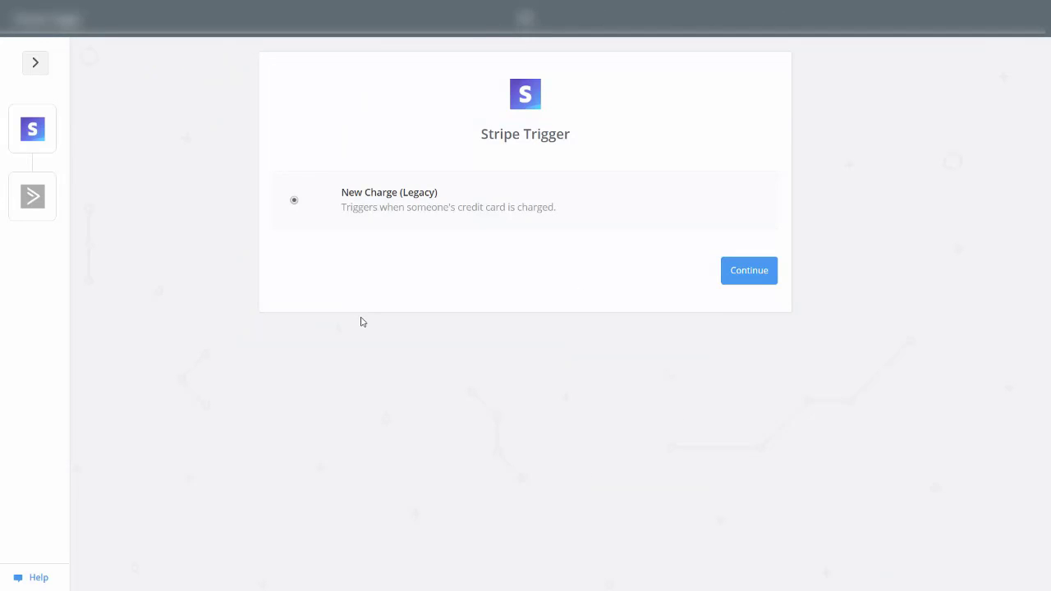
left_click(742, 275)
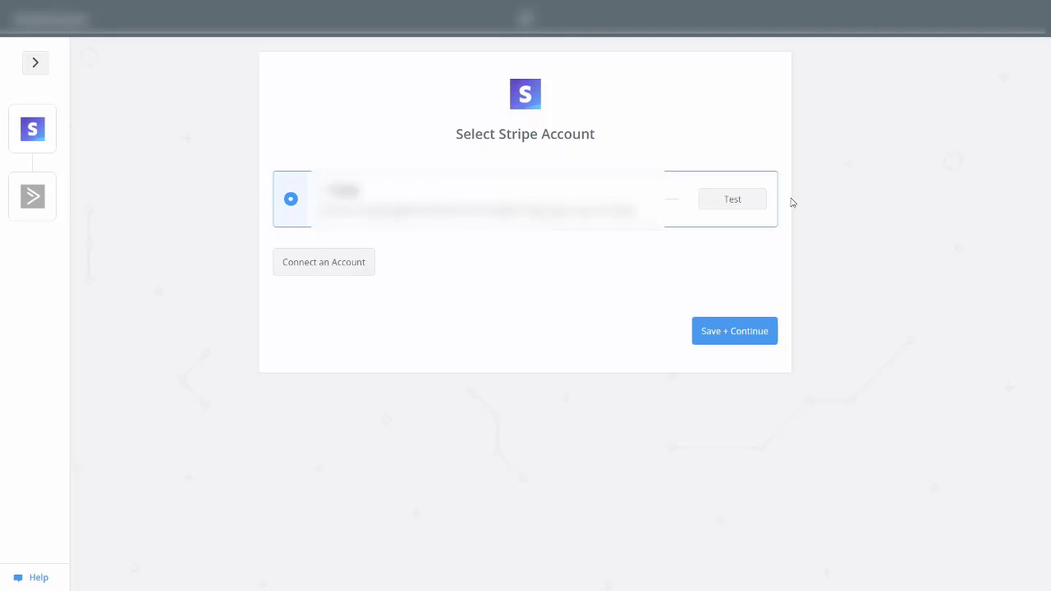
left_click(733, 209)
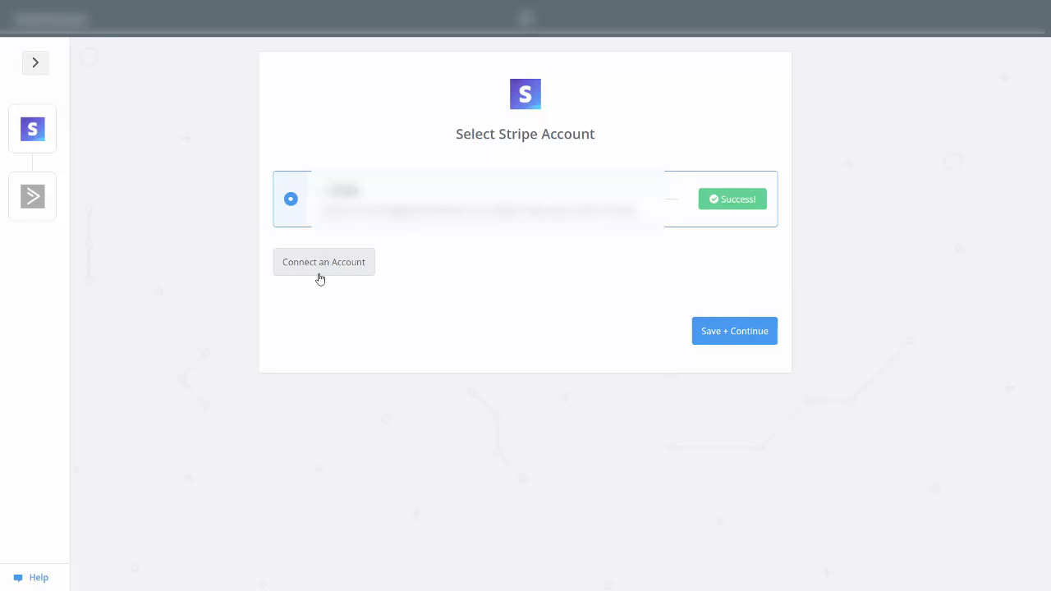
left_click(720, 335)
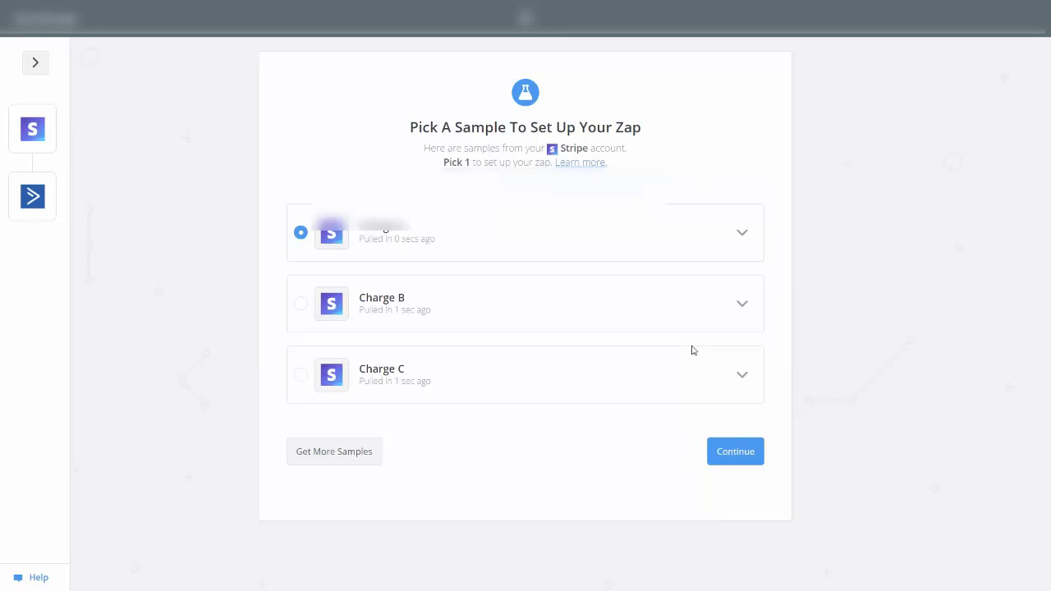
left_click(742, 460)
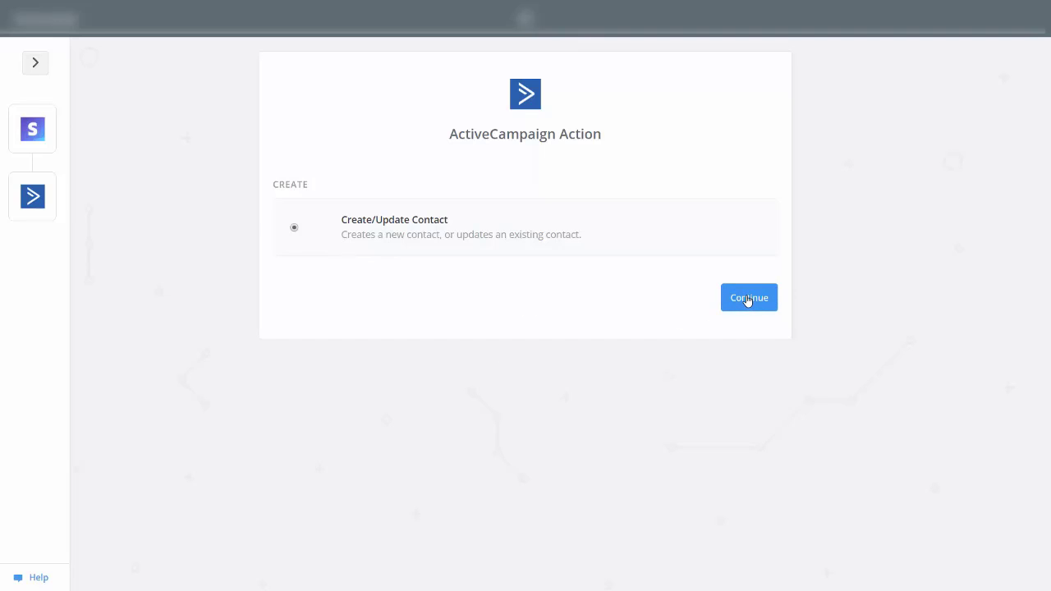
left_click(747, 298)
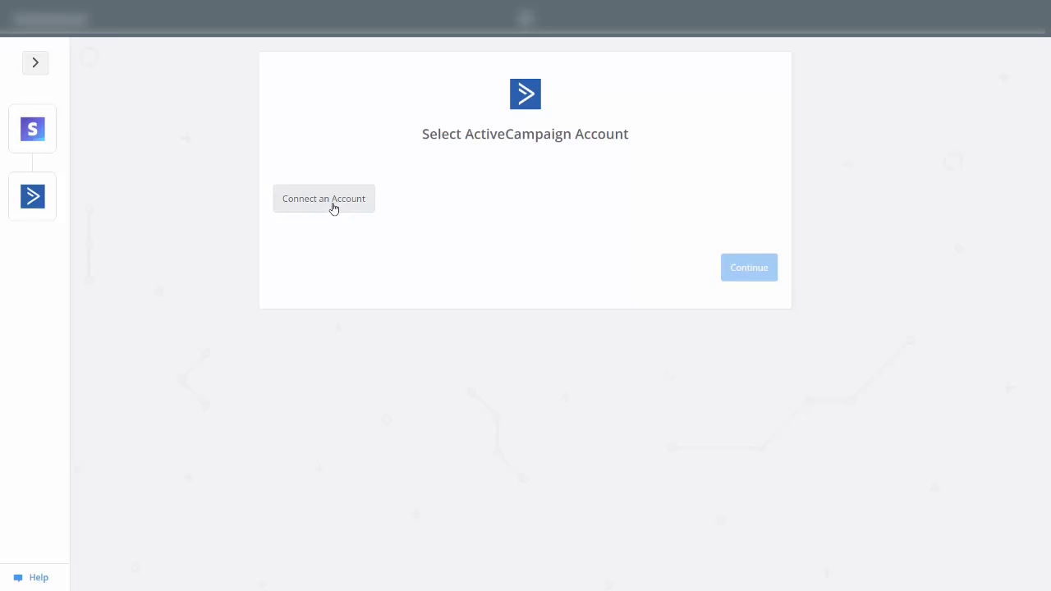
Connect and test the ActiveCampaign account, mapping Stripe email and name to the Video Tutorials list
left_click(334, 207)
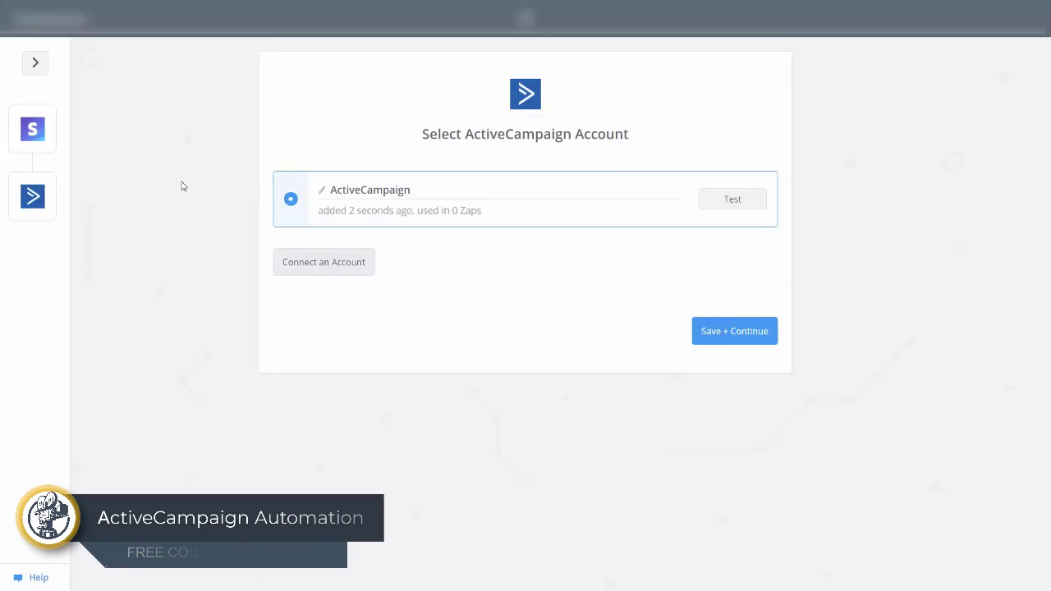
left_click(753, 203)
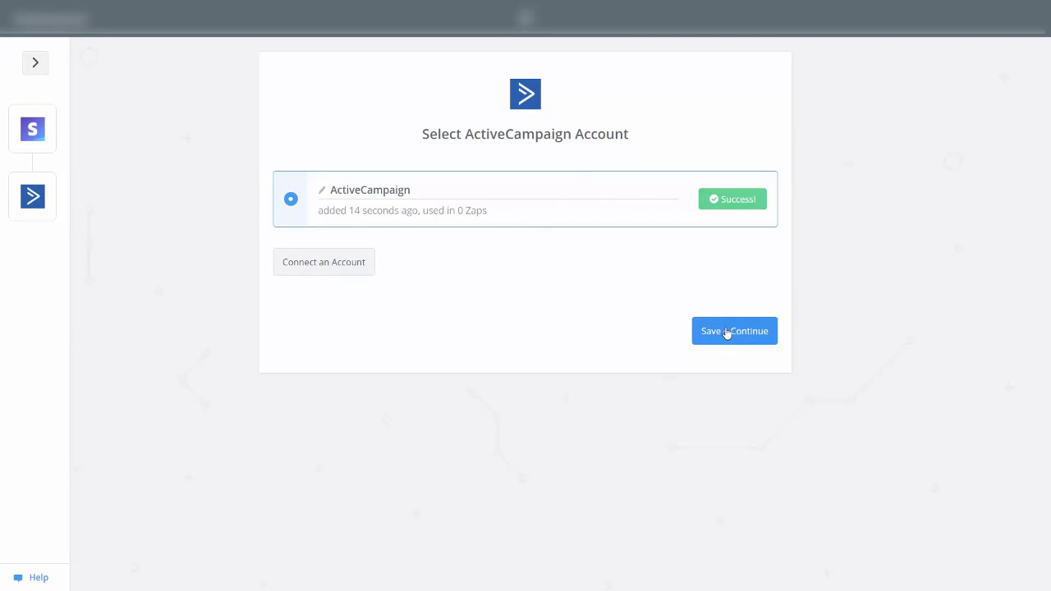
left_click(727, 332)
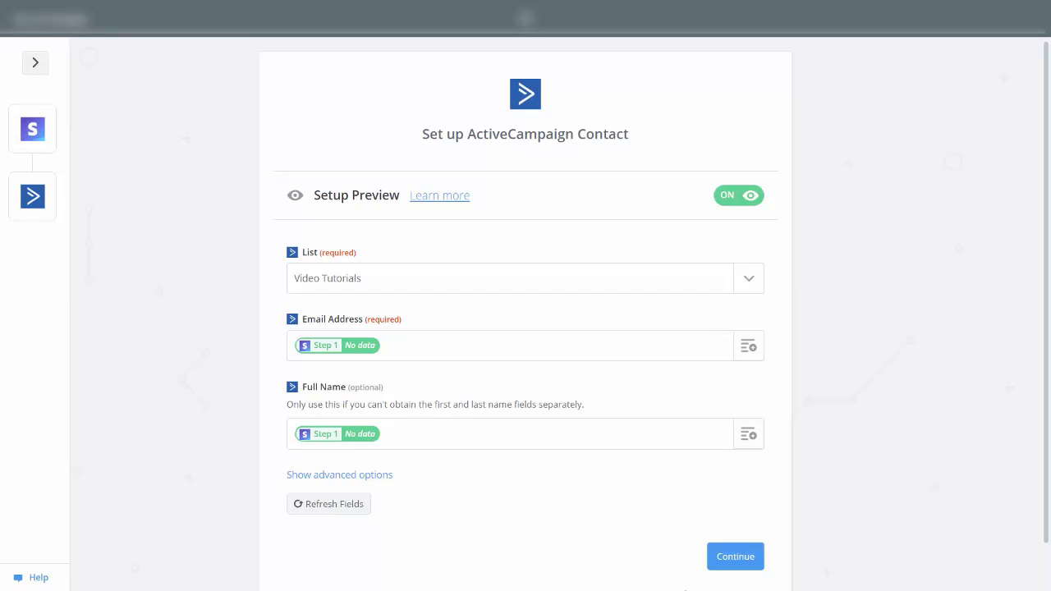
left_click(734, 556)
scroll(761, 553, "down", 2)
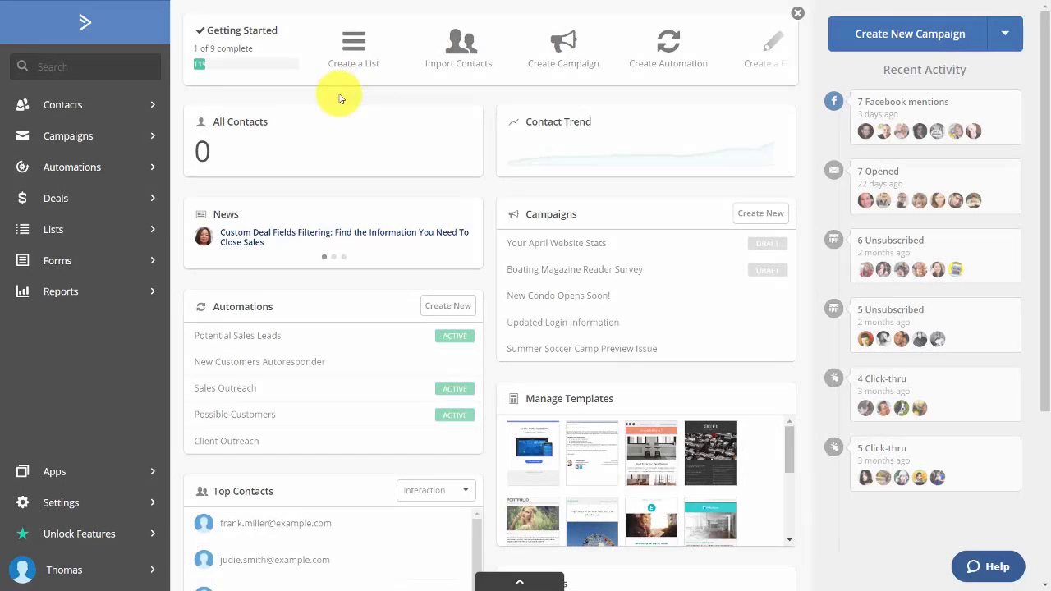
Open the Add integration app list from Settings > Integrations
left_click(69, 510)
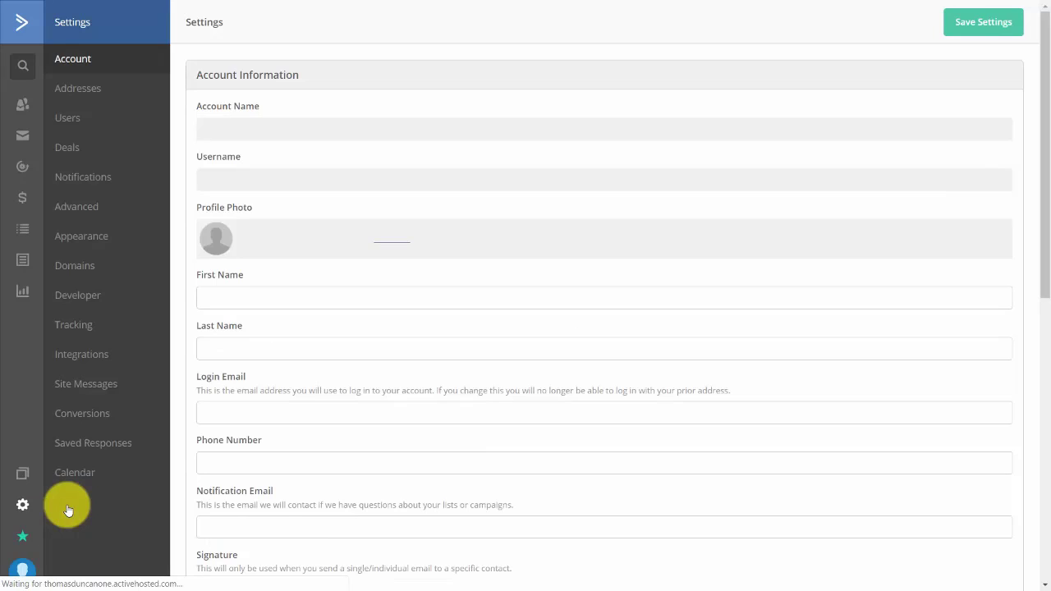
left_click(89, 359)
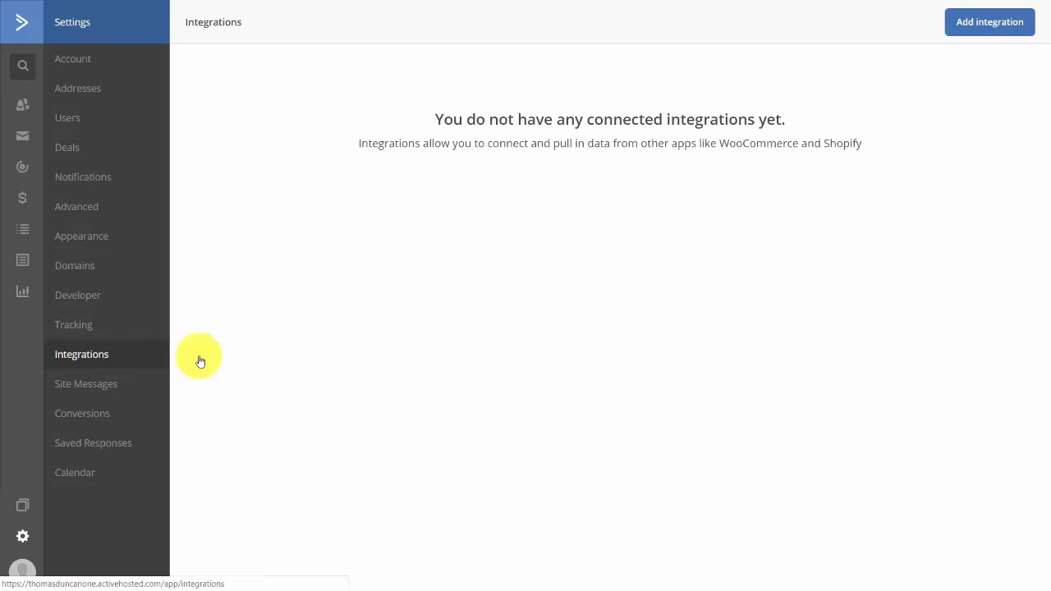
left_click(969, 25)
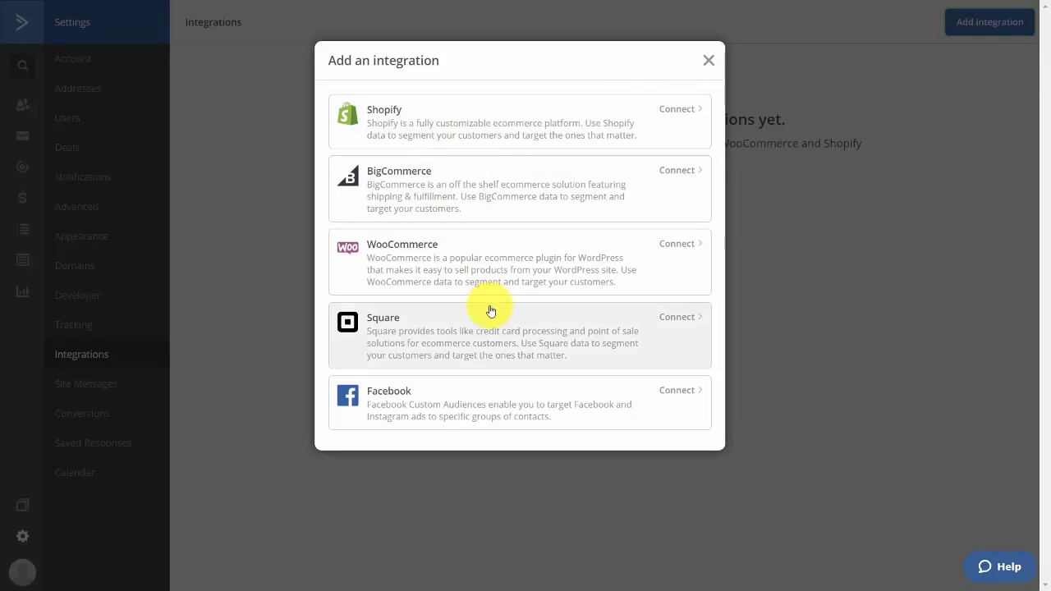
Connect the Facebook integration, allowing ActiveCampaign to manage ads, and finish with Done
left_click(485, 403)
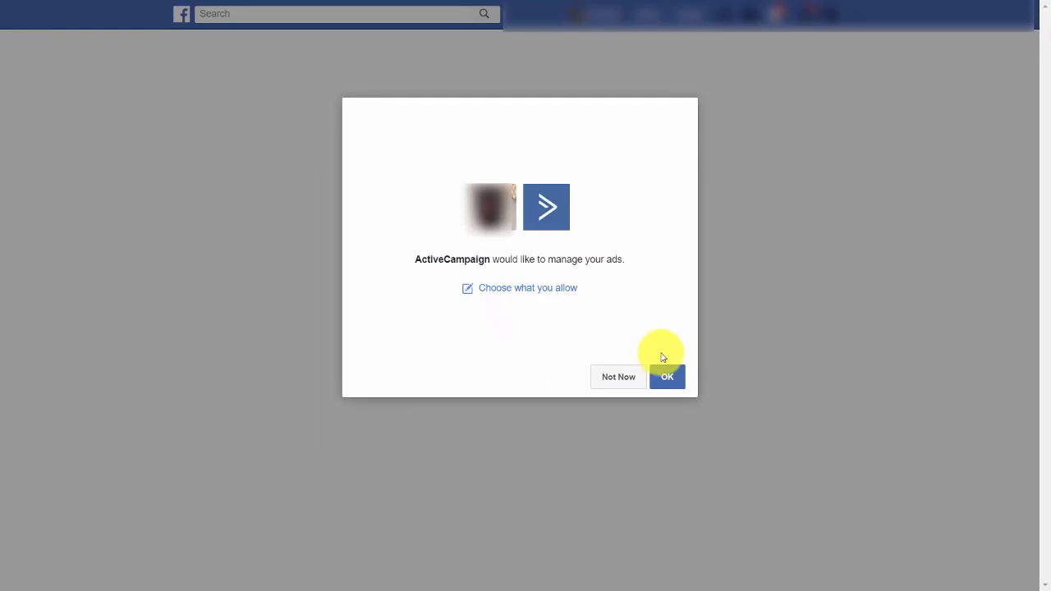
left_click(667, 378)
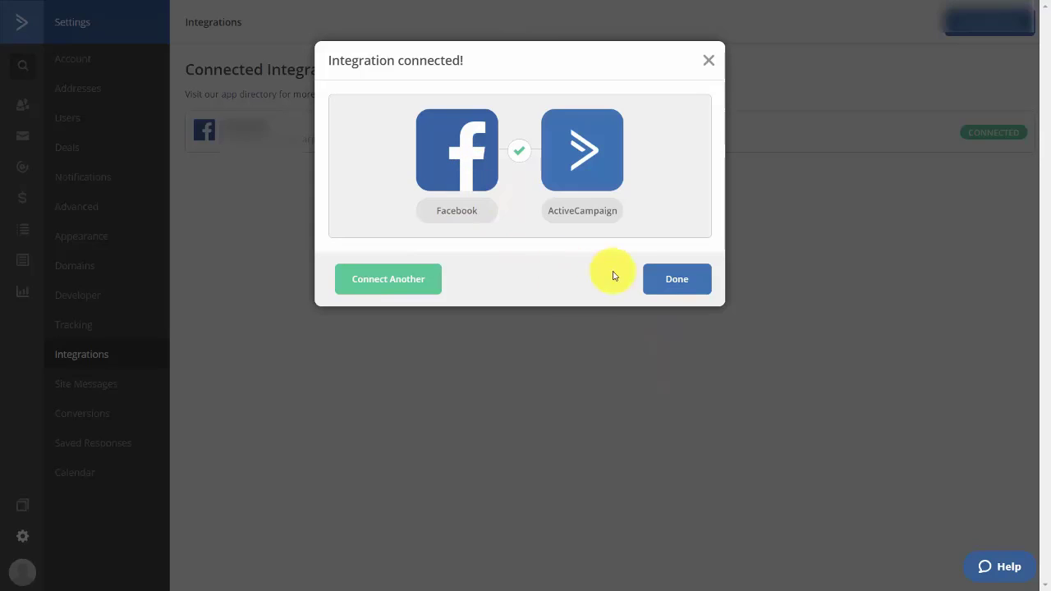
left_click(647, 279)
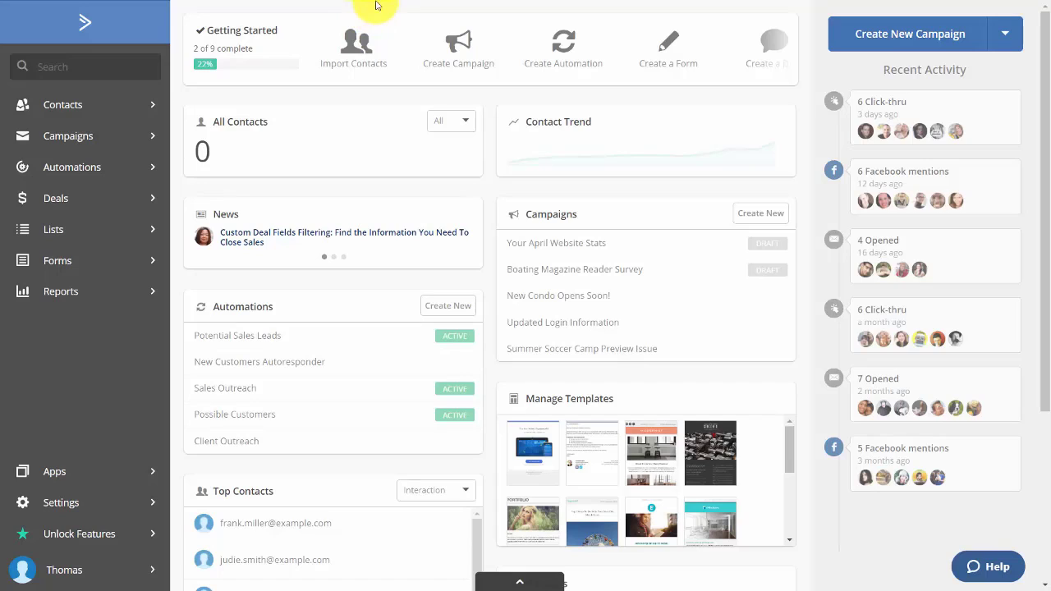
Add a new contact with email, first name and last name, leaving Phone Number empty
left_click(71, 109)
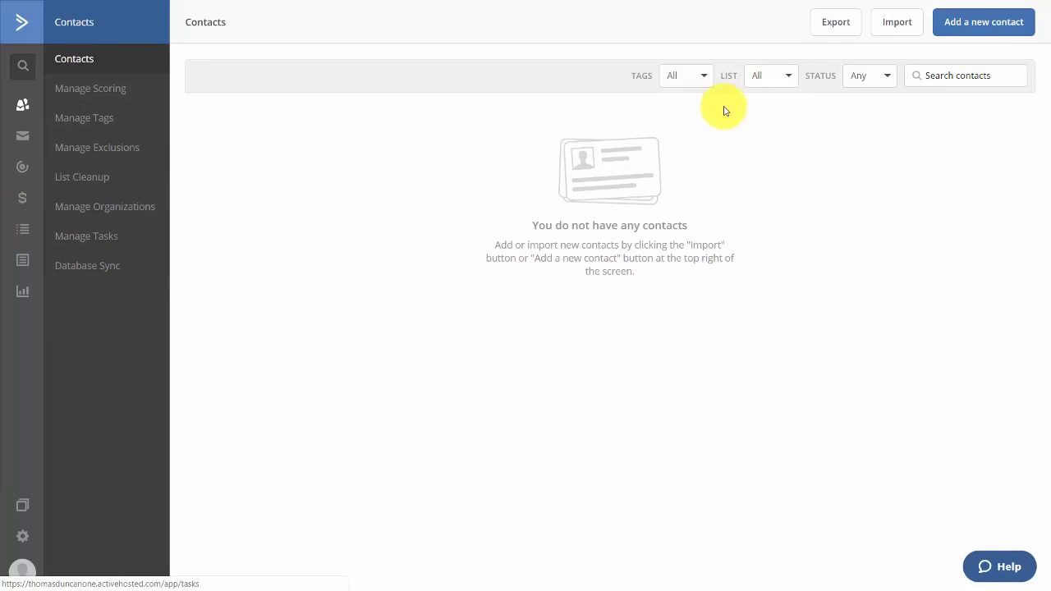
left_click(948, 22)
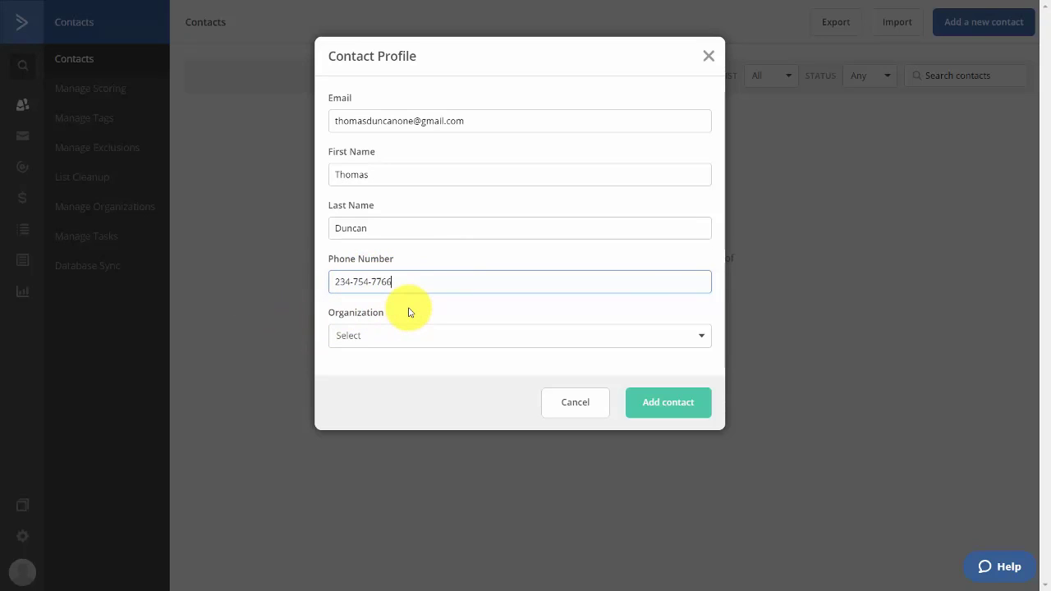
key("ctrl+a")
key("BackSpace")
Save the new contact and apply the Video Tutorials list membership in Contact Actions
left_click(678, 406)
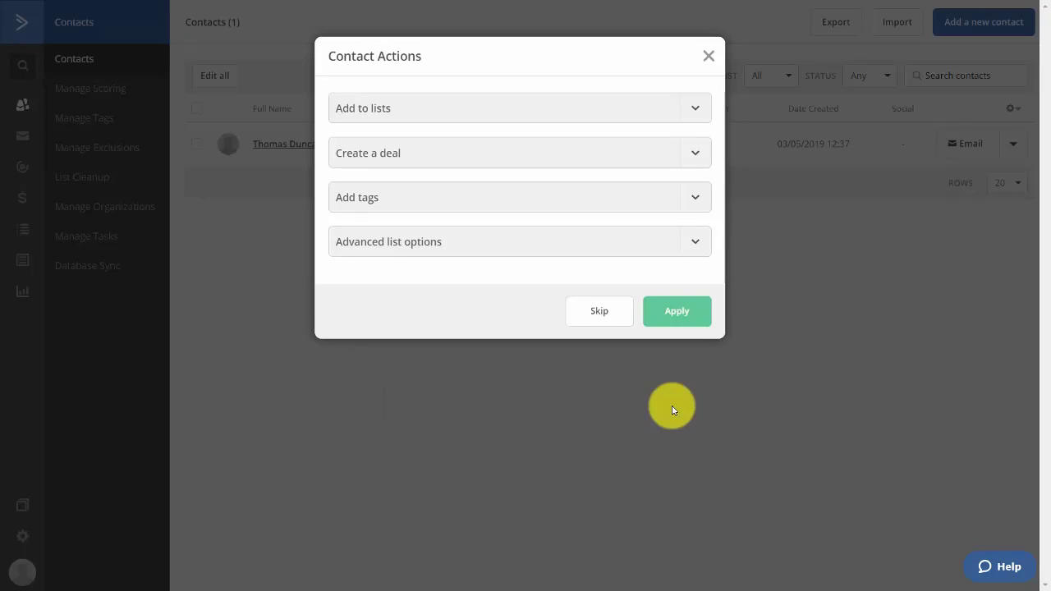
left_click(695, 107)
left_click(697, 107)
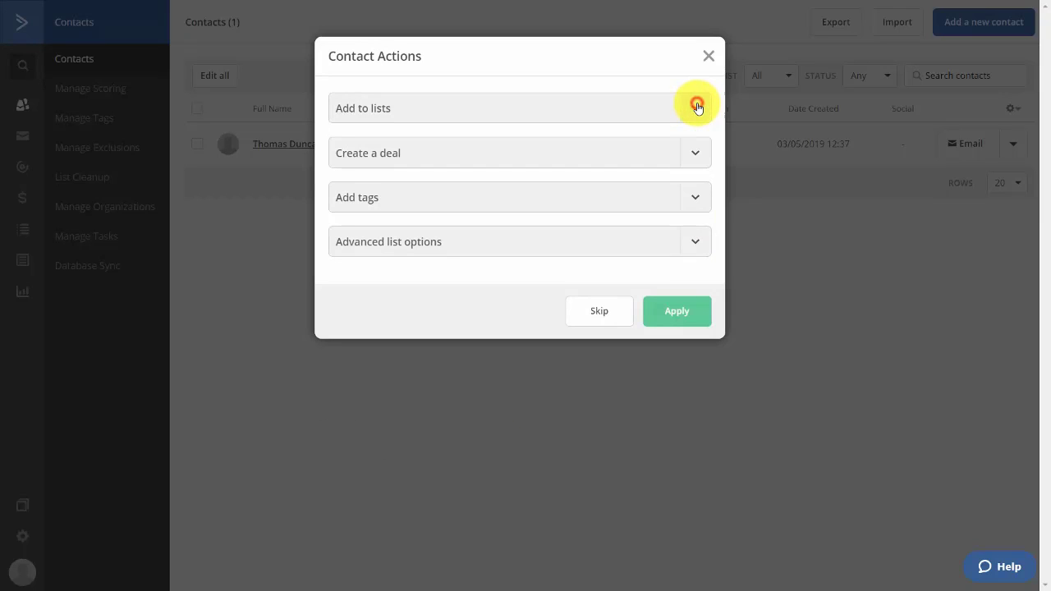
left_click(693, 200)
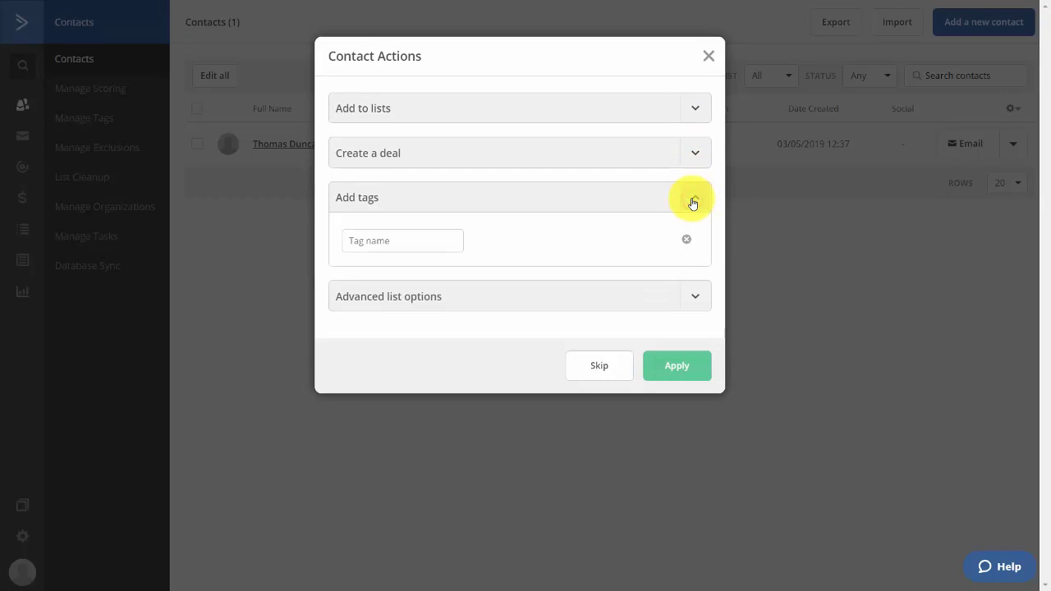
left_click(693, 202)
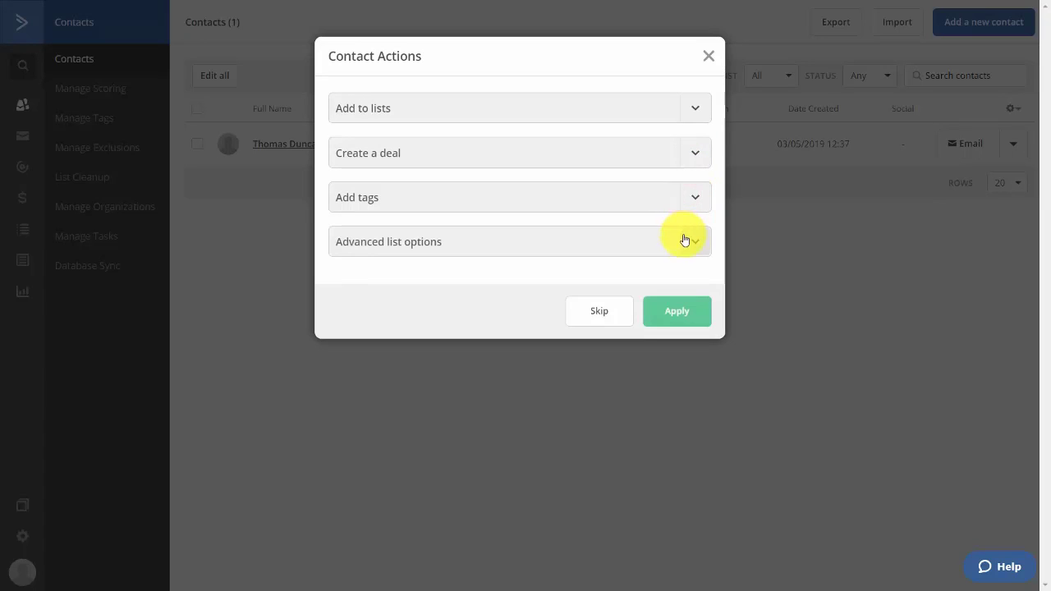
left_click(694, 241)
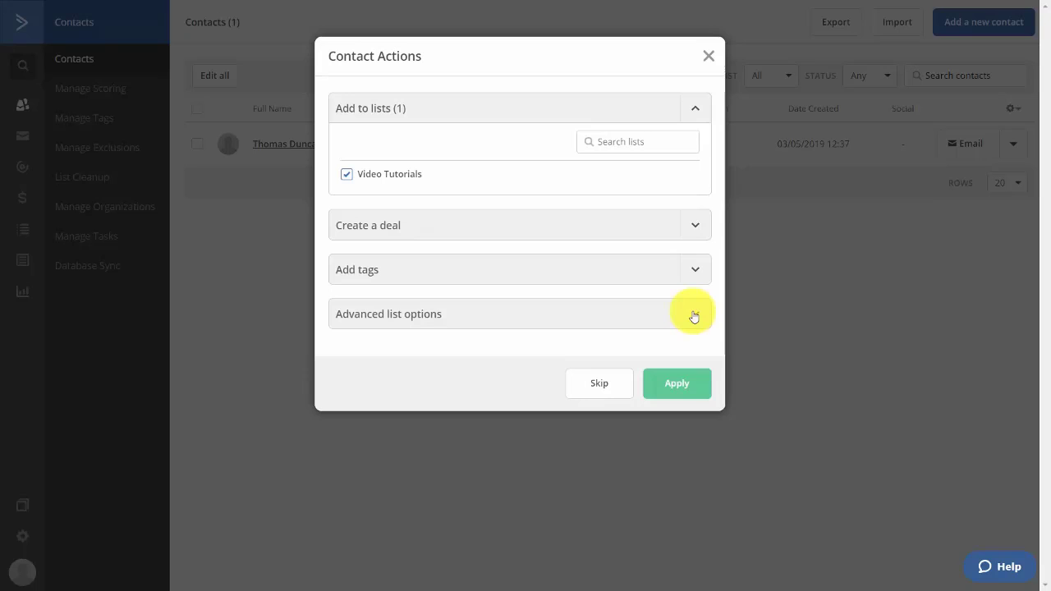
left_click(678, 383)
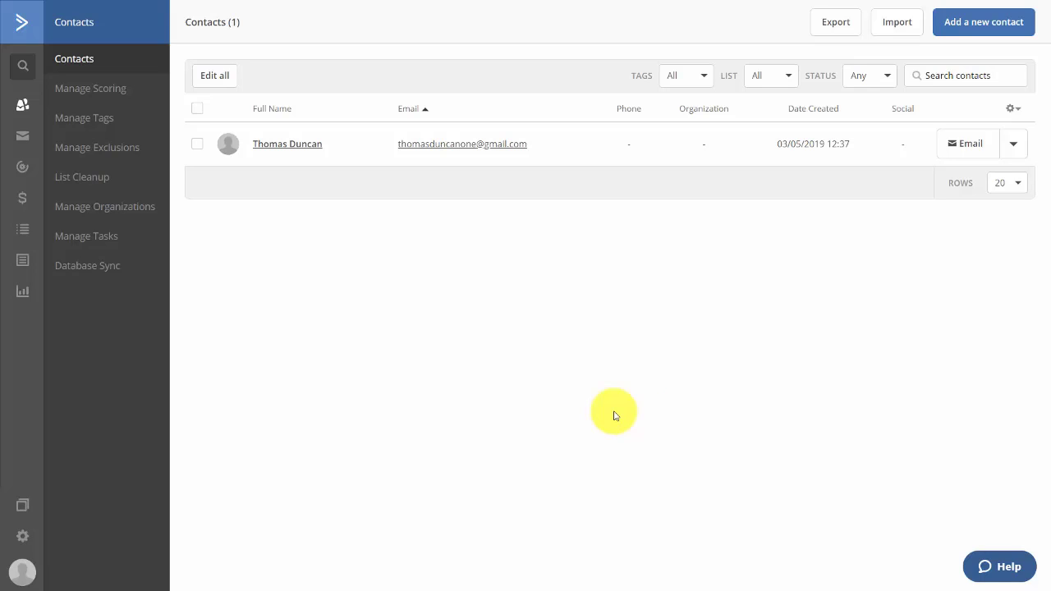
Import contacts through a new GoToWebinar connection, bringing the list to four contacts
left_click(893, 21)
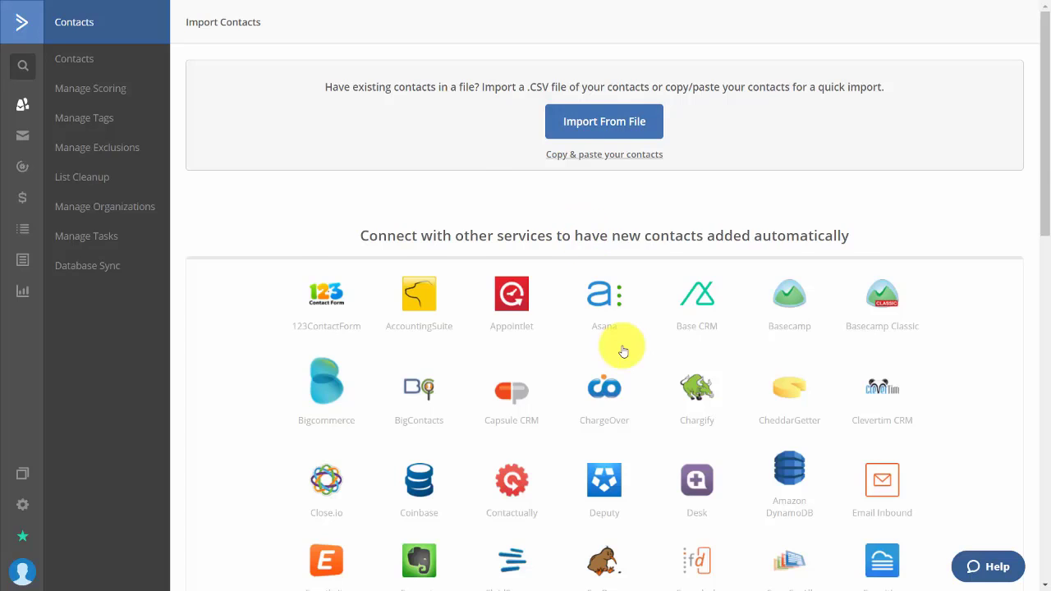
scroll(621, 347, "down", 5)
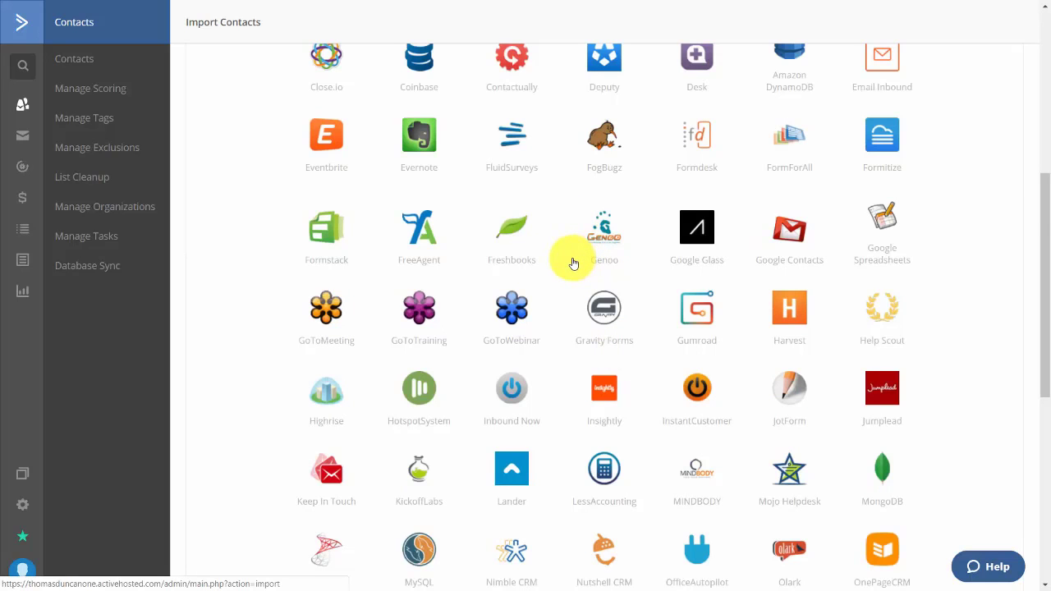
left_click(501, 312)
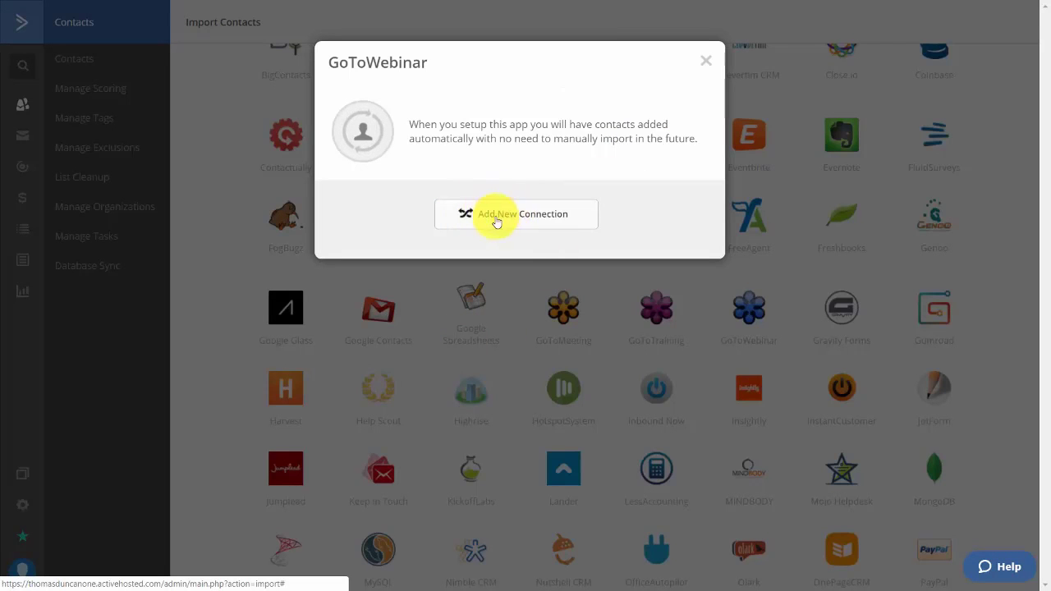
left_click(524, 215)
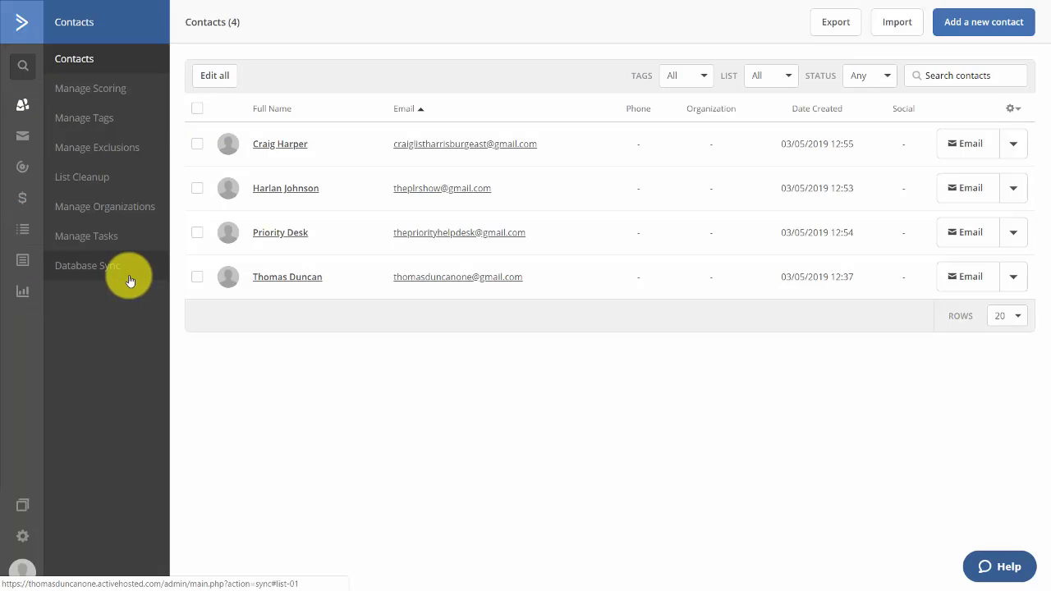
Go to Manage Exclusions in the Contacts sidebar to reach List Cleanup
left_click(97, 153)
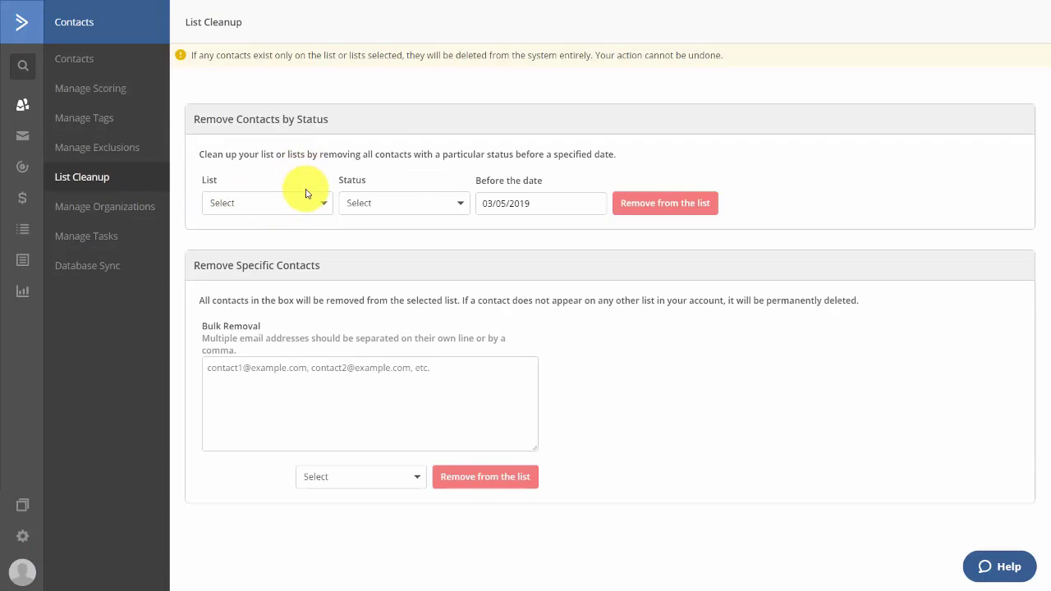
Set List Cleanup to target Unsubscribed contacts on the Video Tutorials list
left_click(304, 202)
left_click(275, 291)
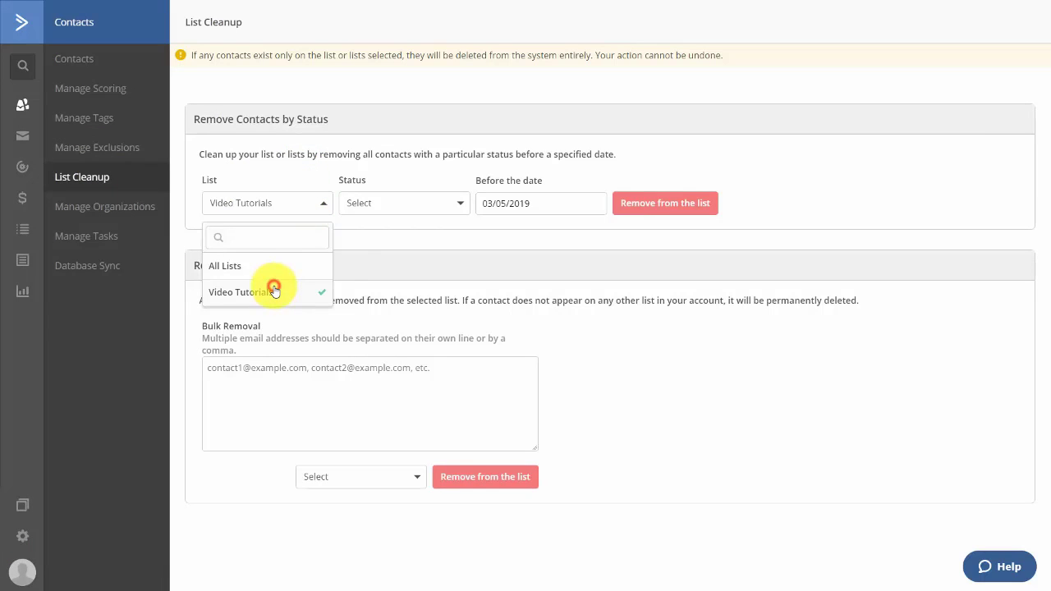
left_click(428, 209)
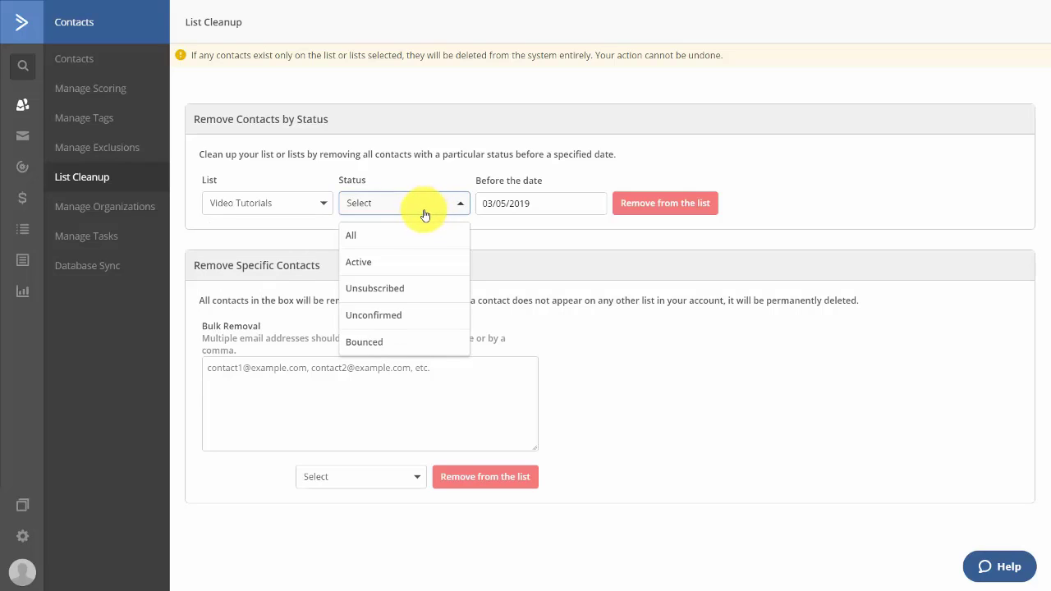
left_click(381, 287)
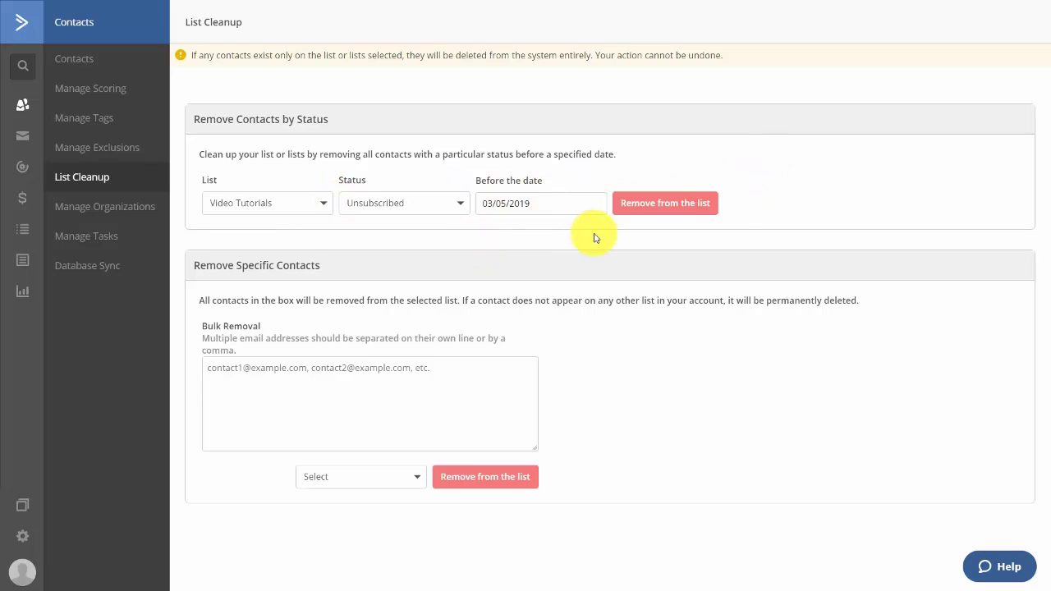
left_click(449, 211)
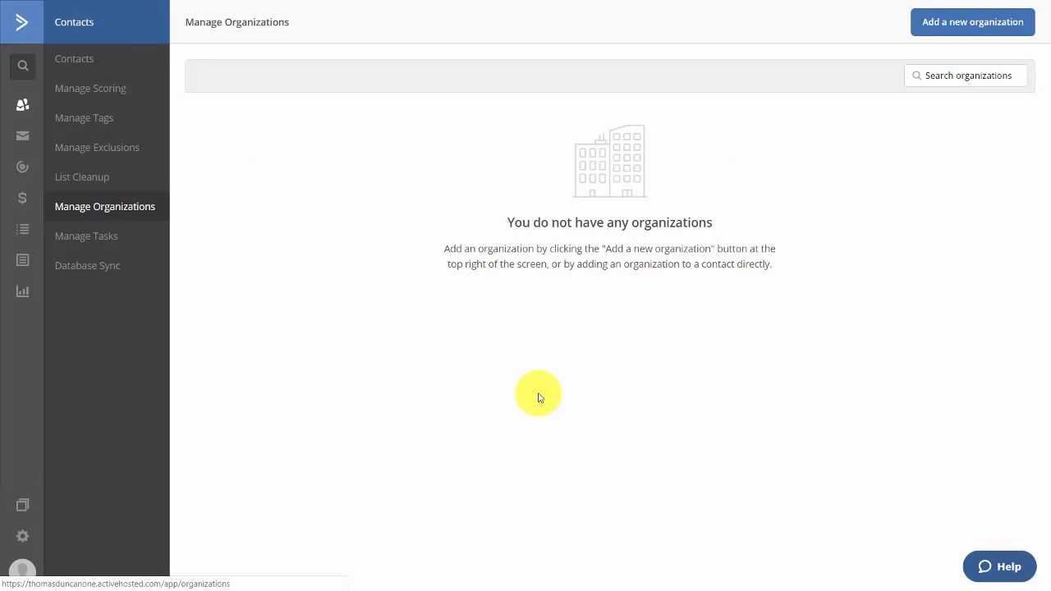
Create a new organization and assign it to the first contact in the contacts list
left_click(950, 24)
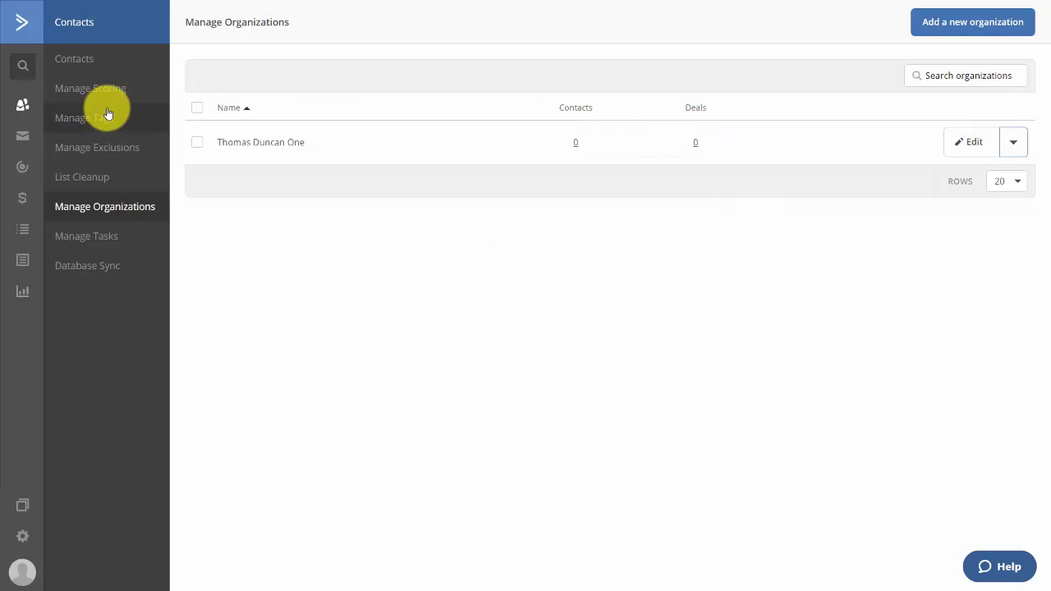
left_click(92, 71)
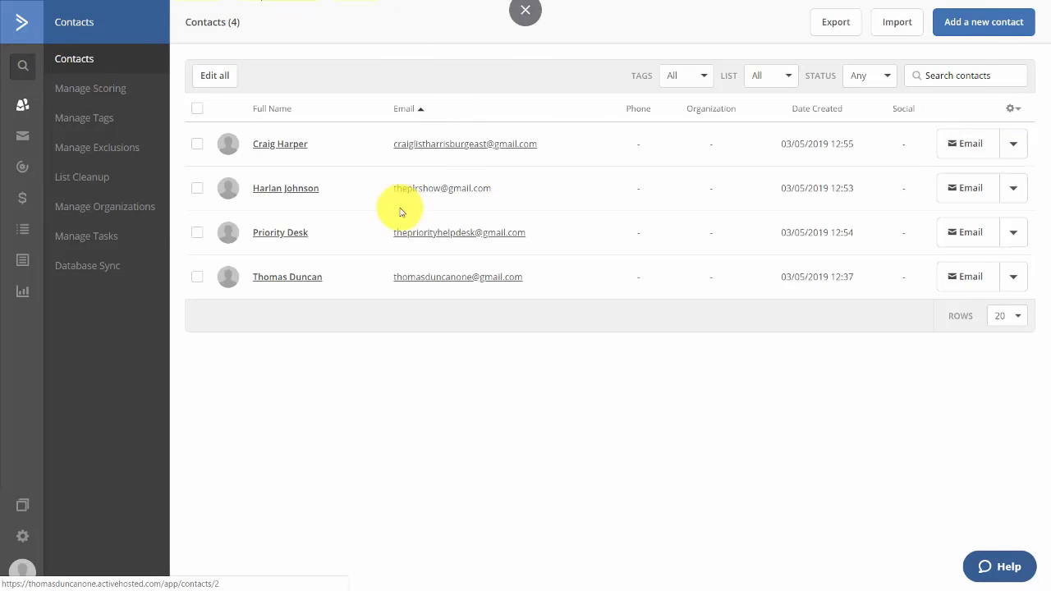
left_click(448, 144)
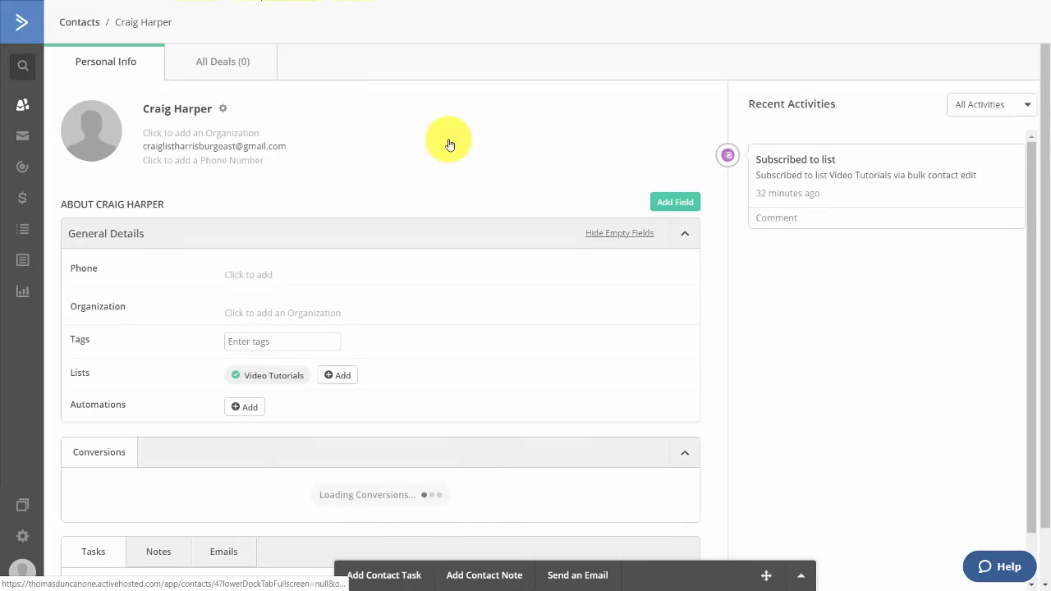
left_click(284, 313)
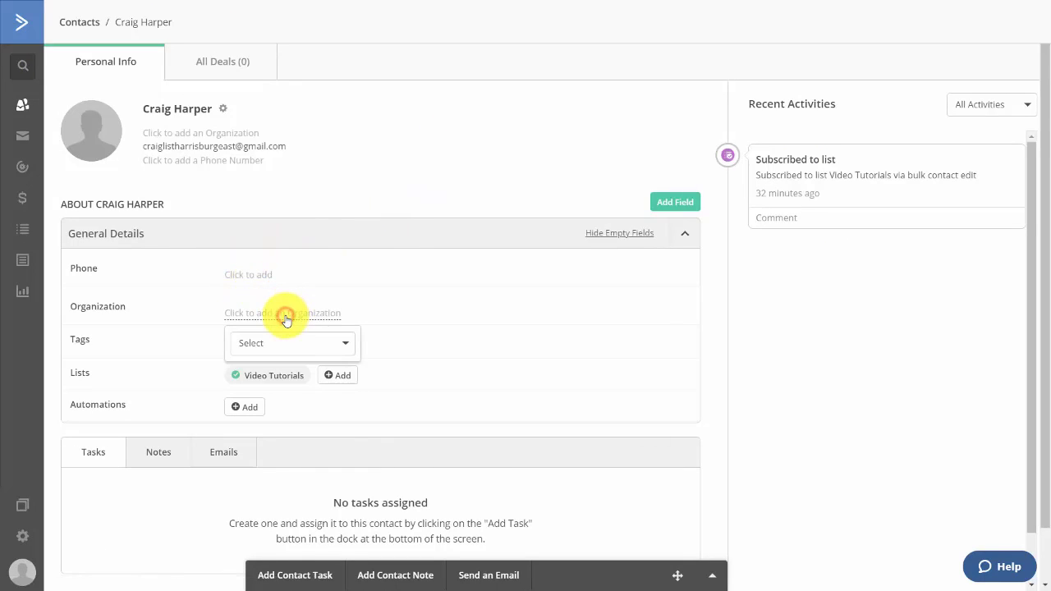
left_click(302, 357)
left_click(285, 407)
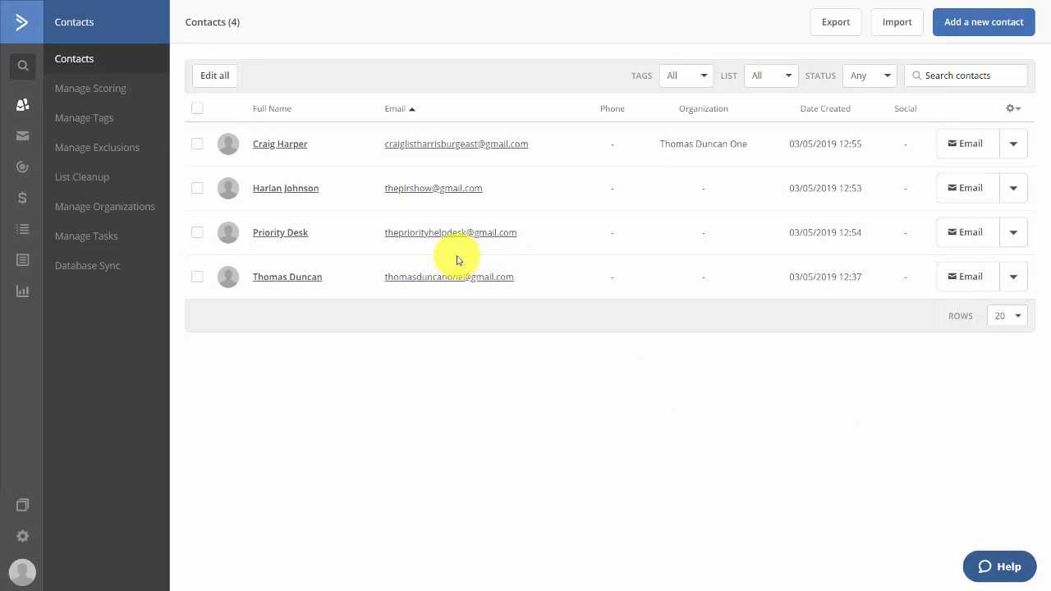
Bulk-add the tag 'Video Tuts' to all 4 contacts and confirm the changes
left_click(215, 78)
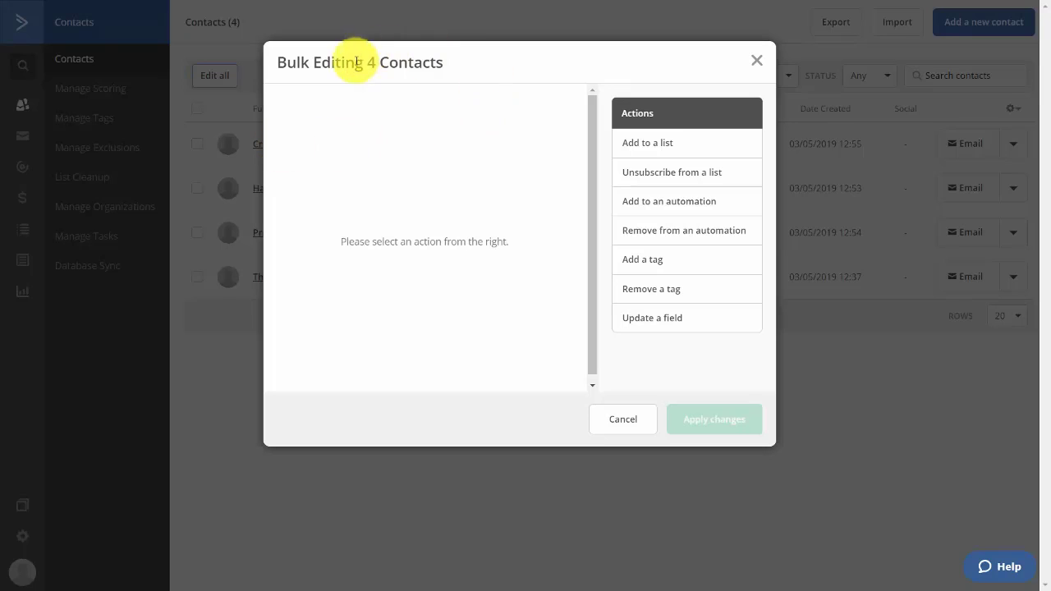
left_click(642, 263)
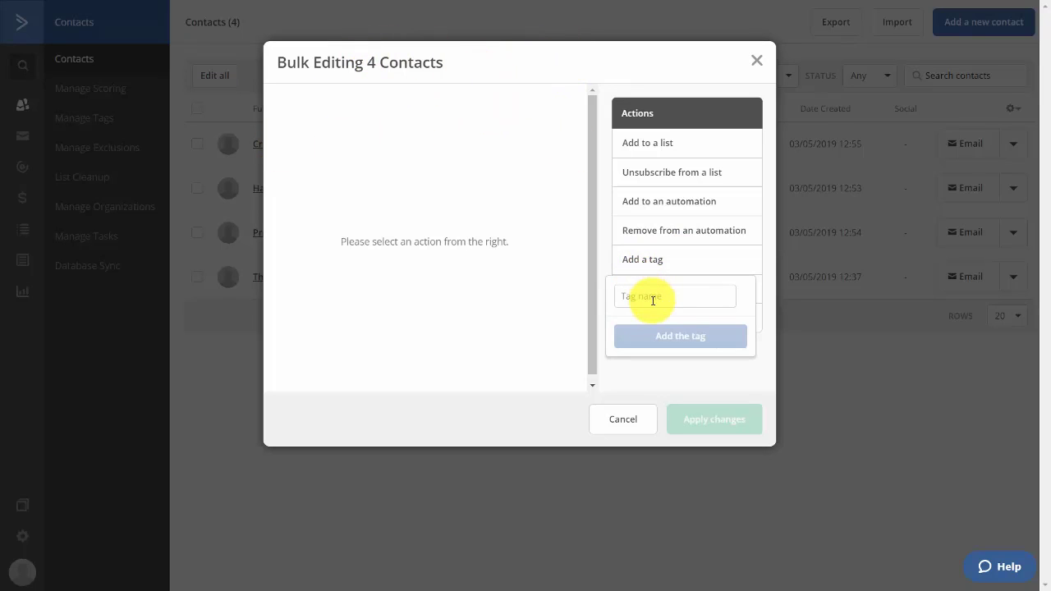
left_click(652, 303)
type("Video Tuts")
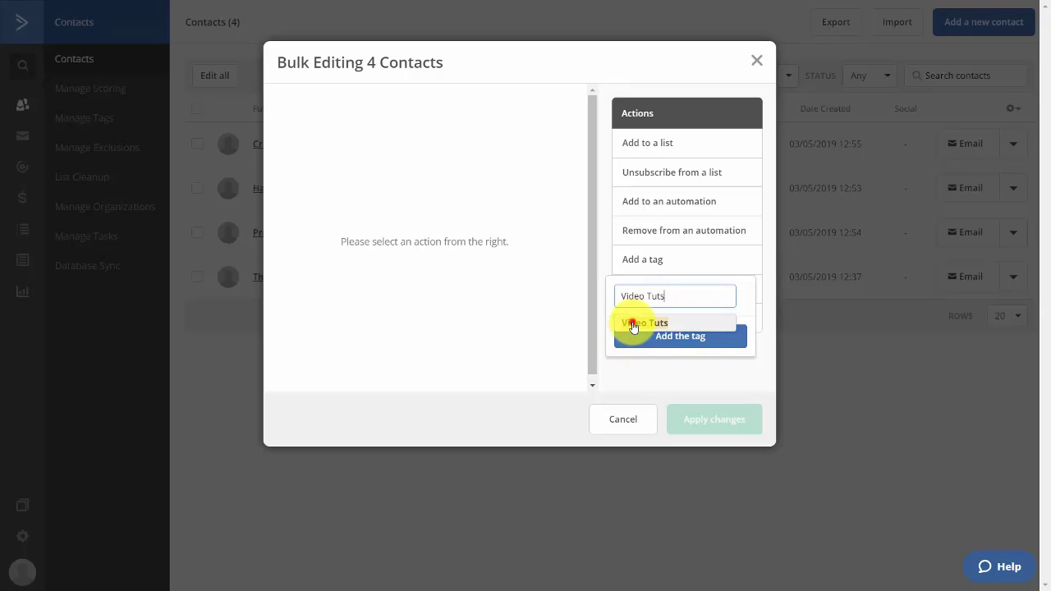
left_click(629, 323)
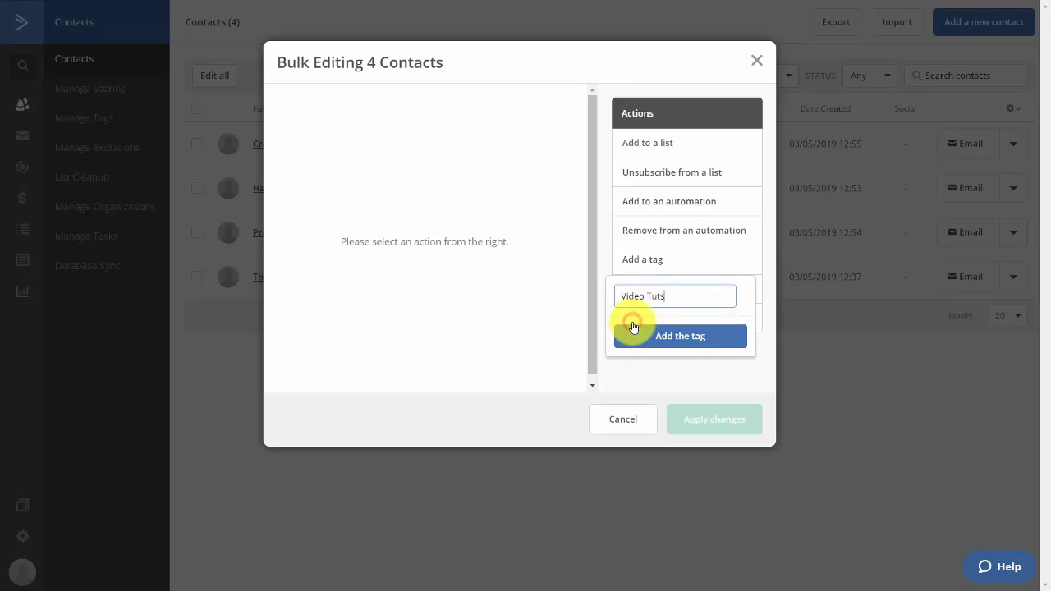
left_click(675, 336)
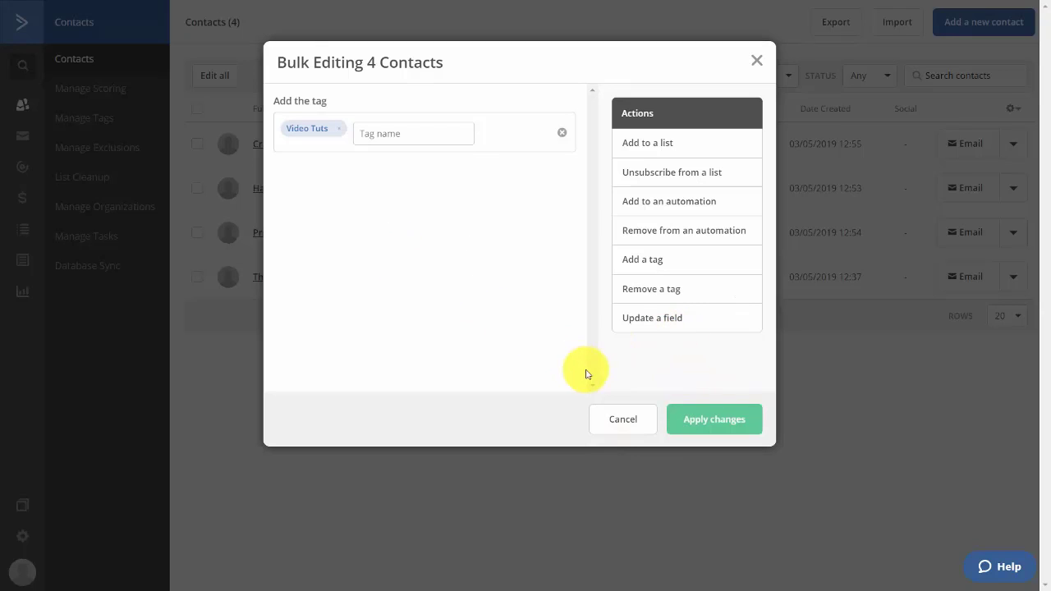
left_click(711, 422)
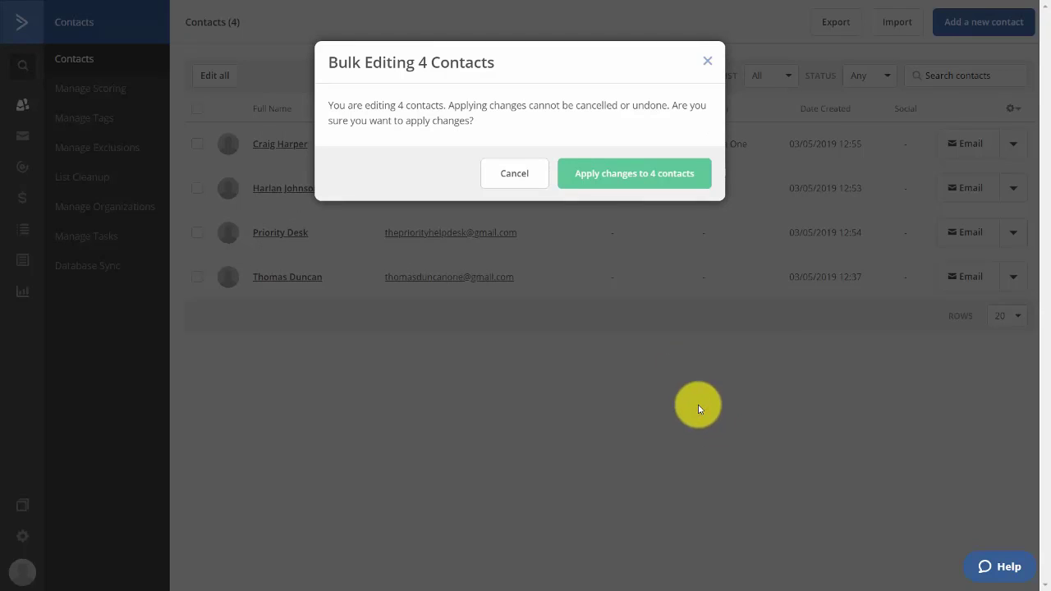
left_click(602, 170)
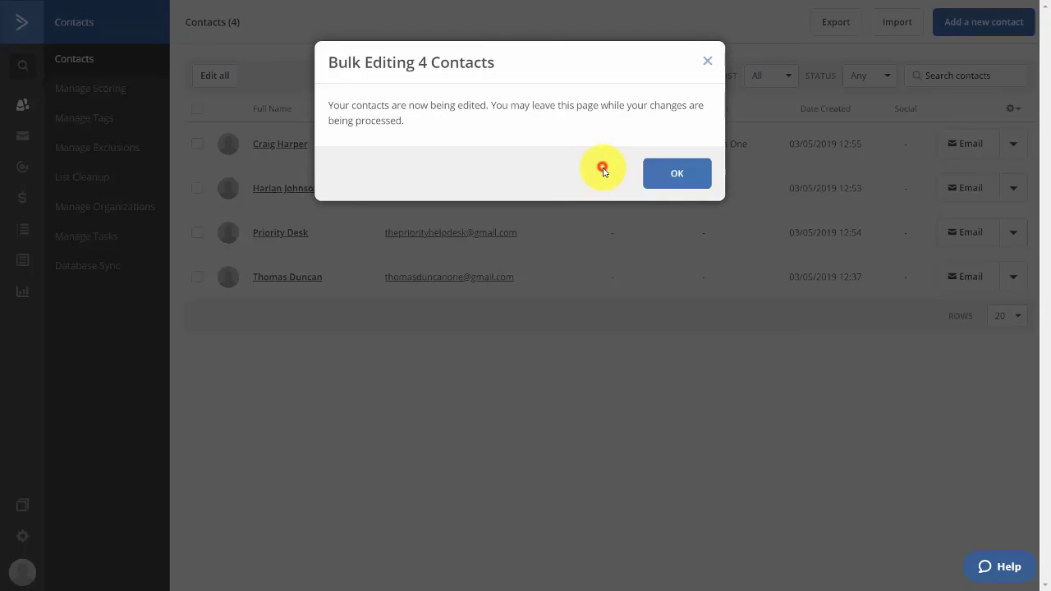
left_click(678, 174)
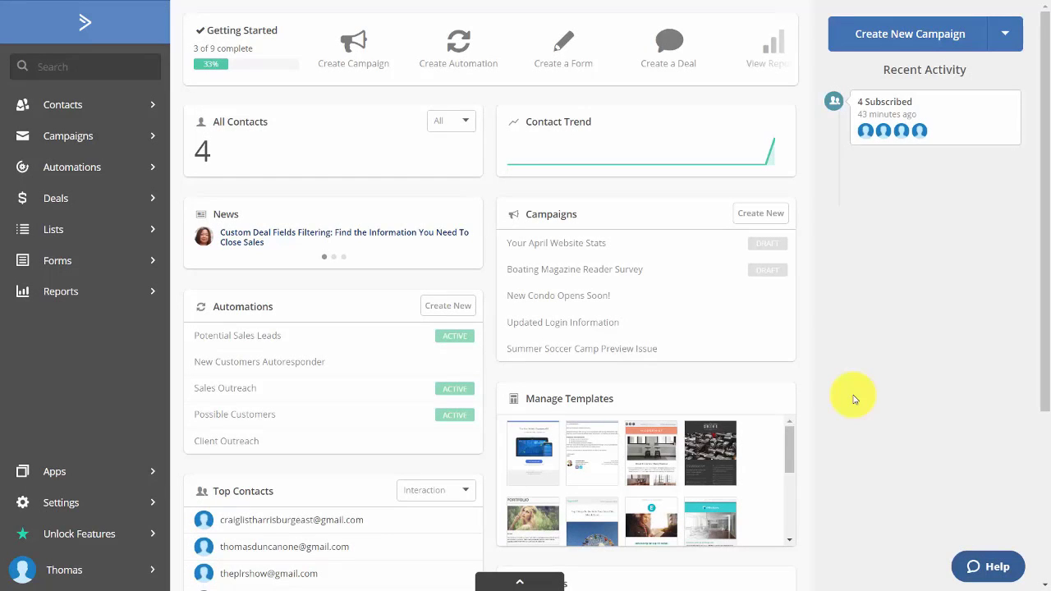
Go to the Lists overview from the left sidebar
left_click(66, 234)
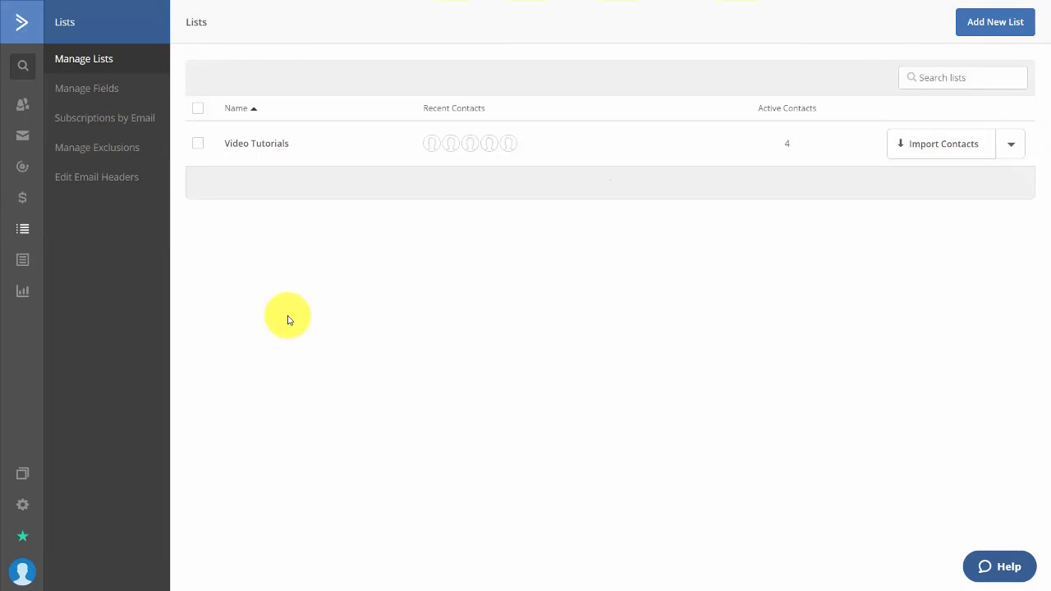
Create a training list for haon.biz with the reminder 'Training for using video tutorials.'
left_click(989, 22)
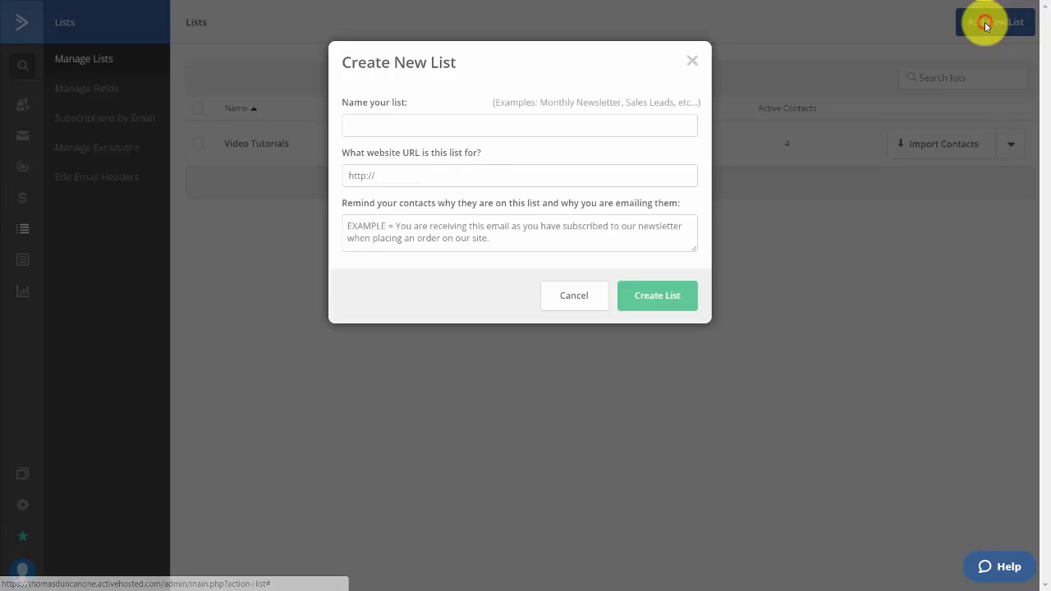
left_click(573, 129)
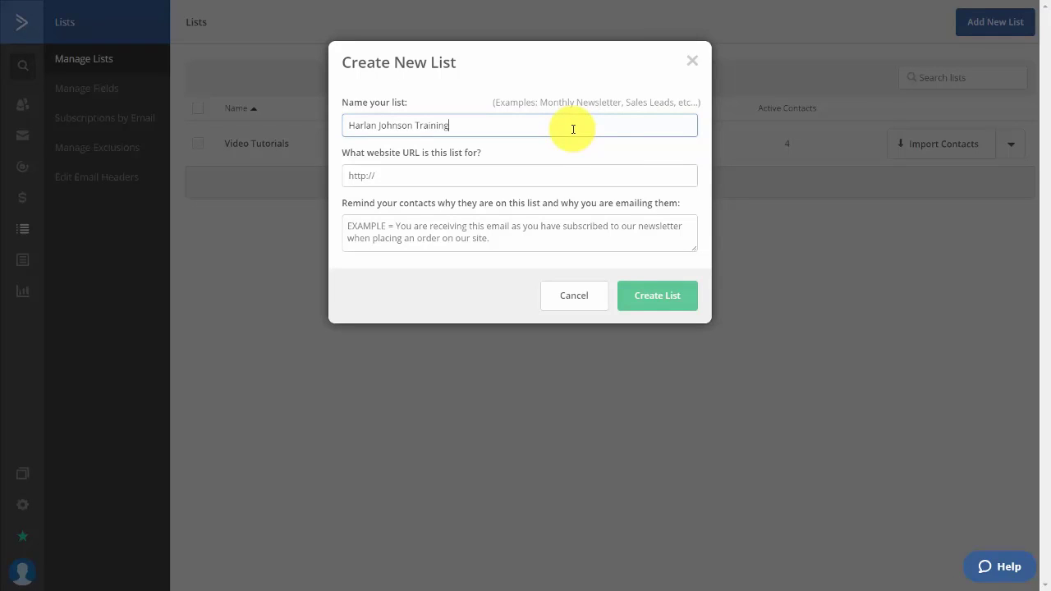
left_click(510, 171)
type("haon.biz")
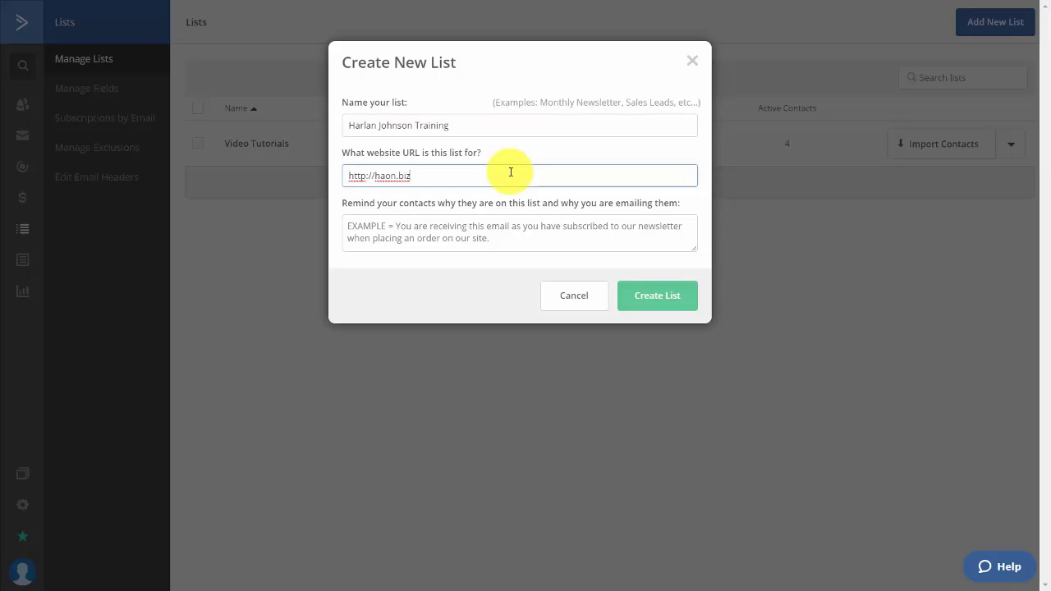
key("Tab")
type("Training for using video tutorials.")
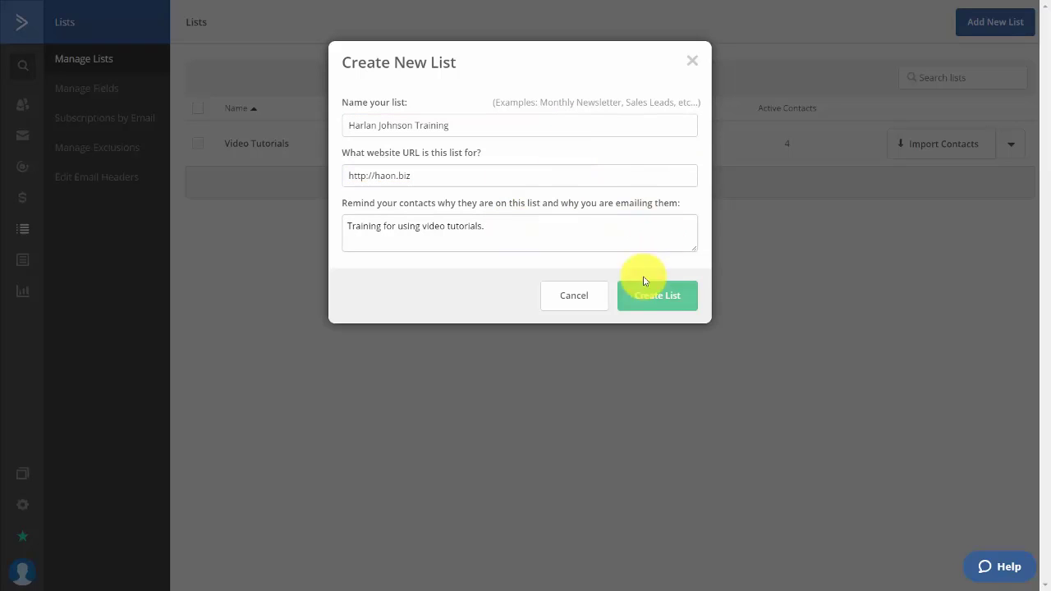
left_click(642, 301)
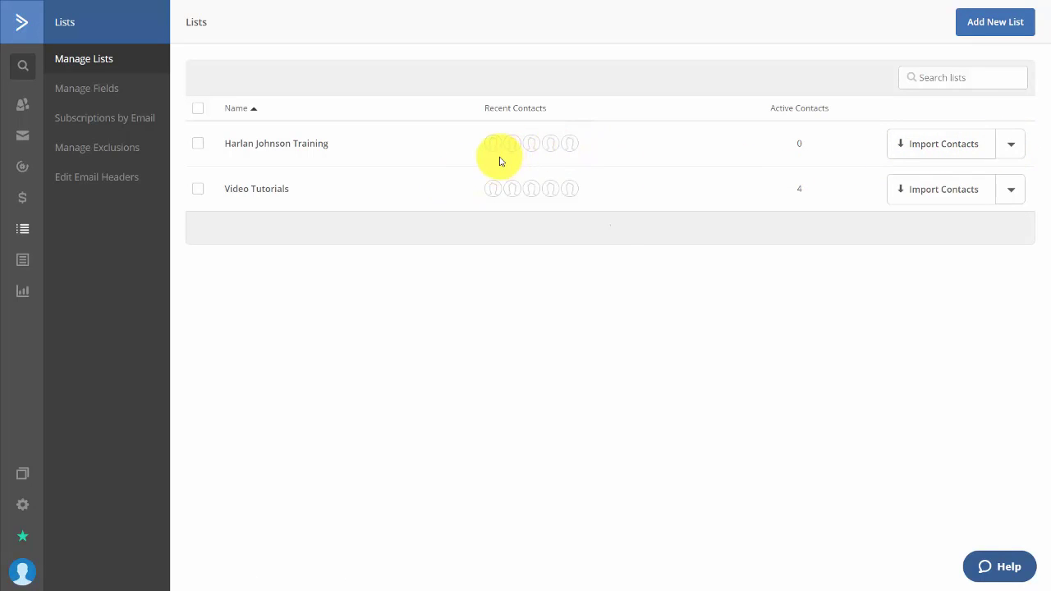
left_click(1013, 146)
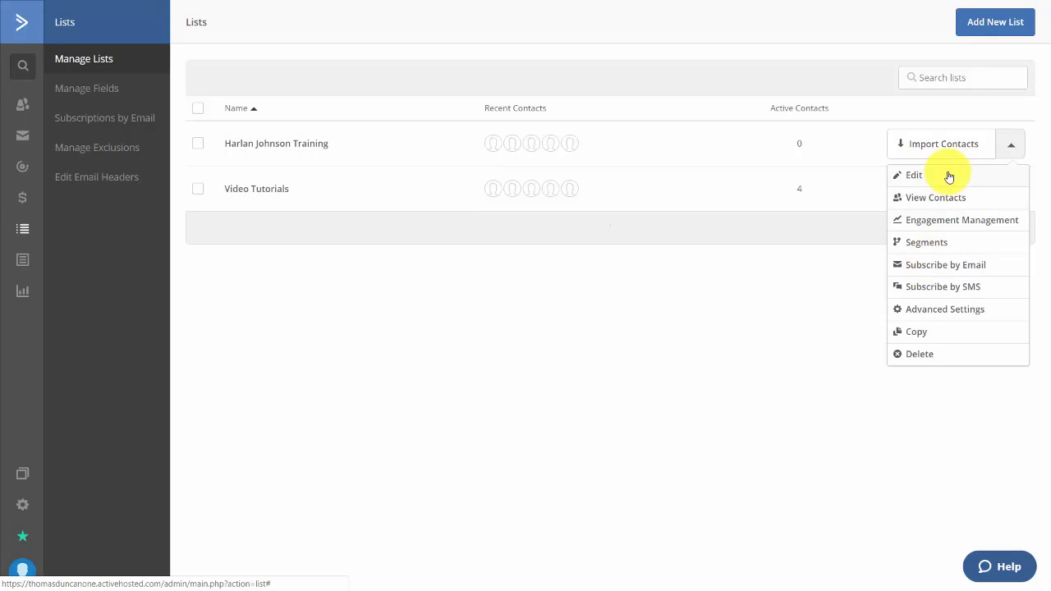
Add a subscribe-by-email address with action Subscribe, used in all lists
left_click(933, 272)
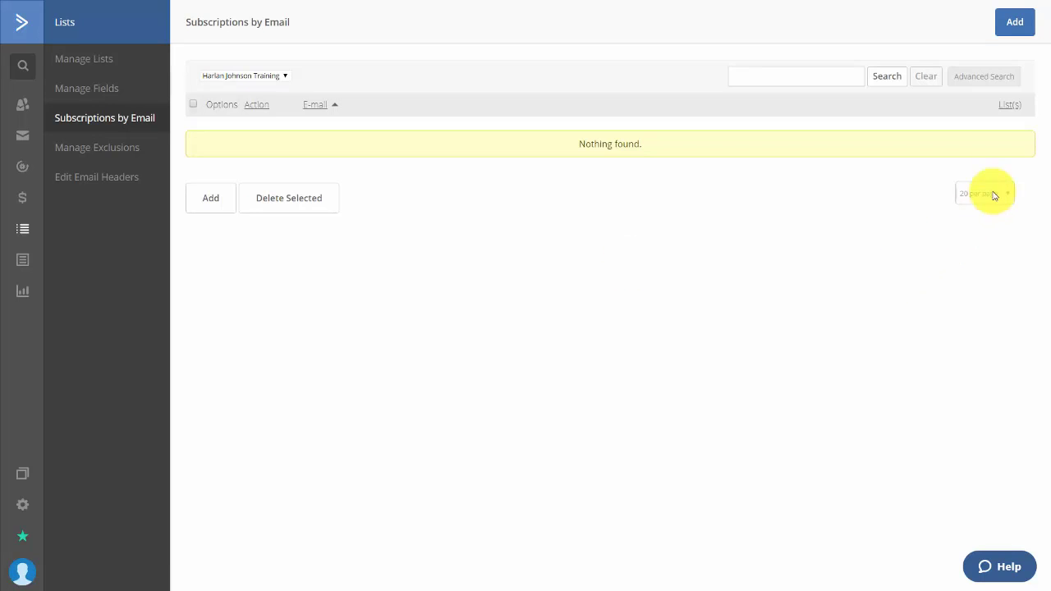
left_click(1011, 23)
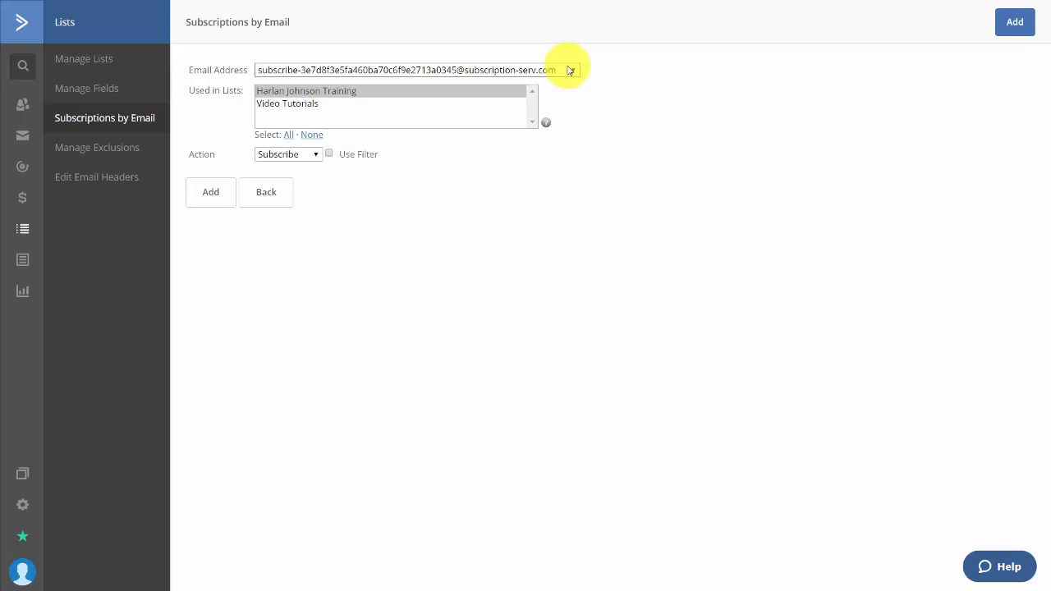
left_click(304, 155)
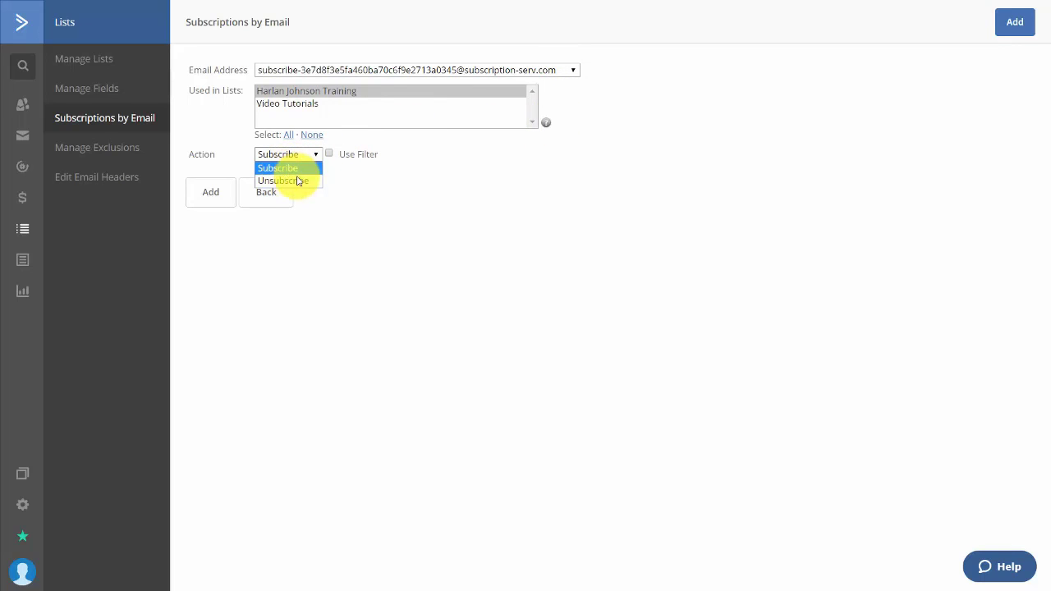
left_click(441, 204)
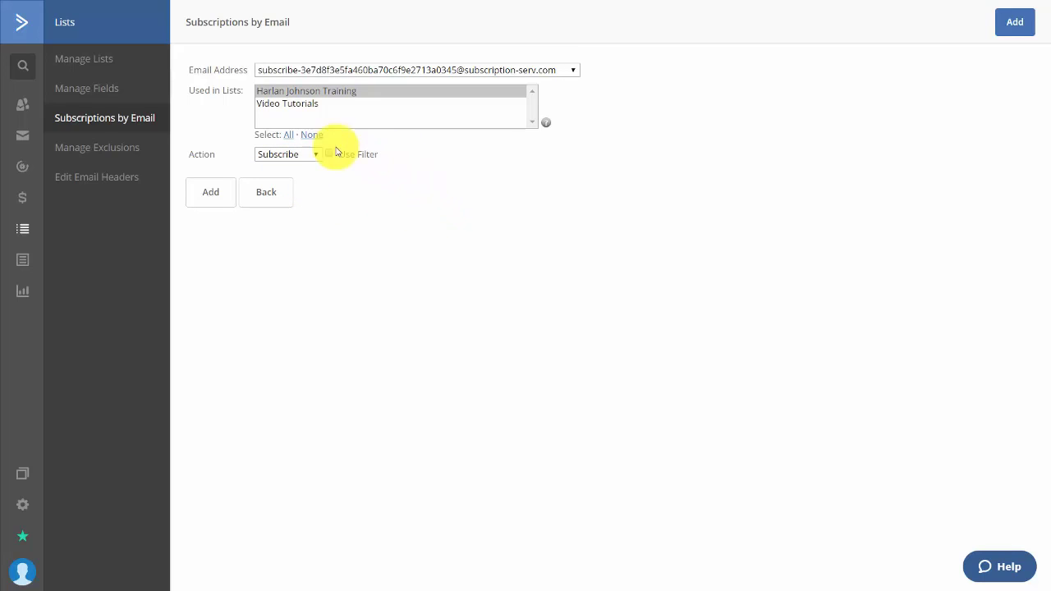
left_click(291, 134)
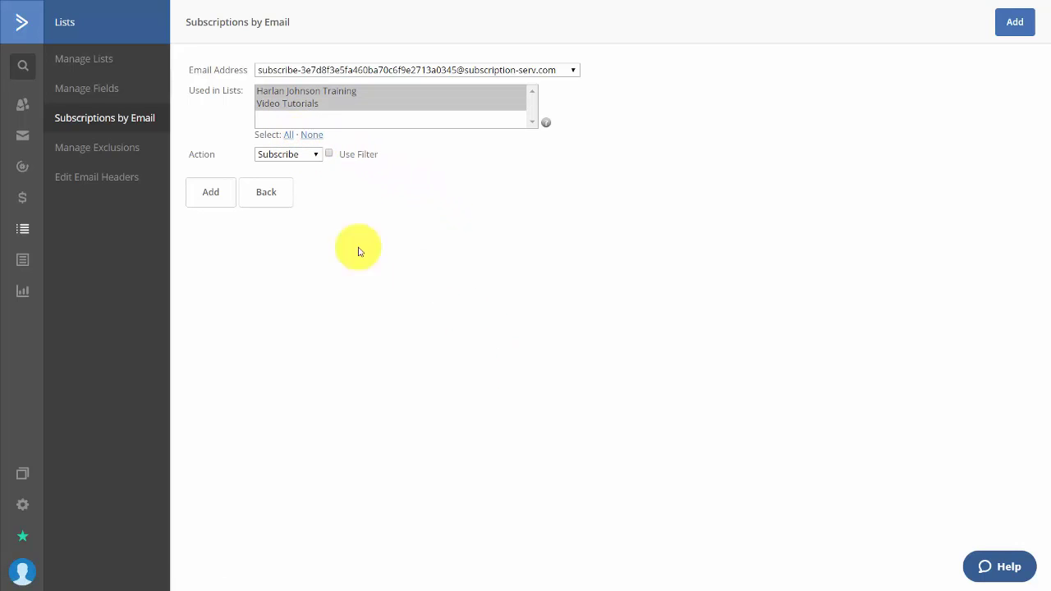
left_click(206, 197)
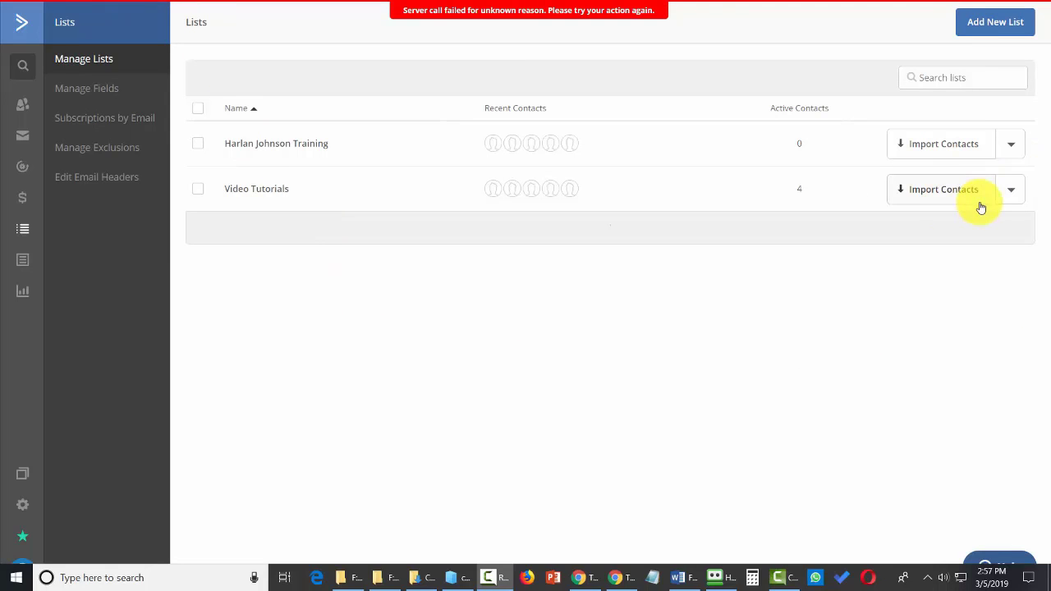
left_click(1003, 194)
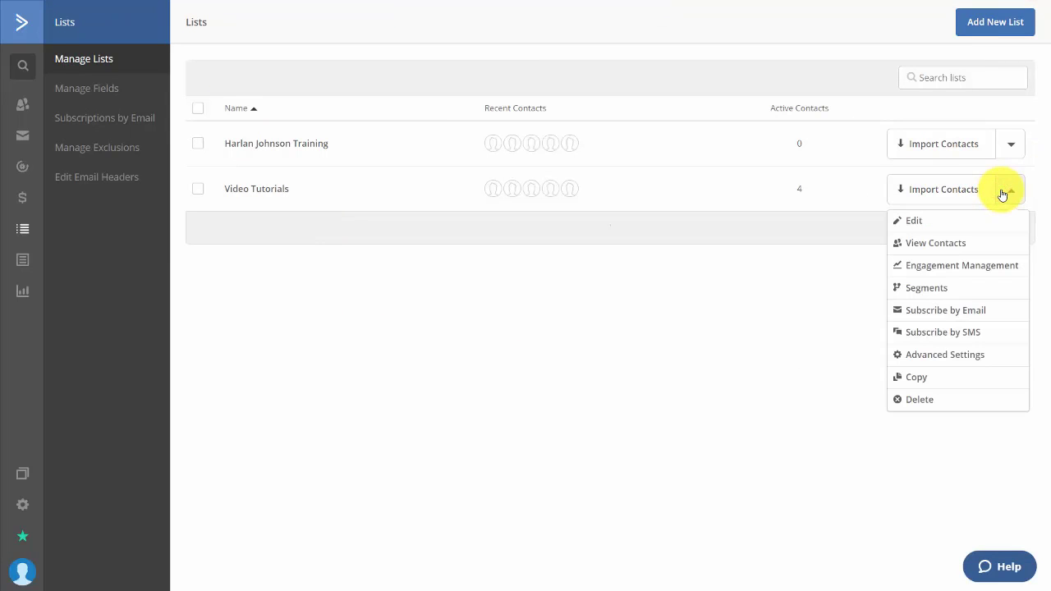
In Video Tutorials' Advanced Settings, turn on Resend last campaign and Auto-post campaigns to Facebook
left_click(919, 359)
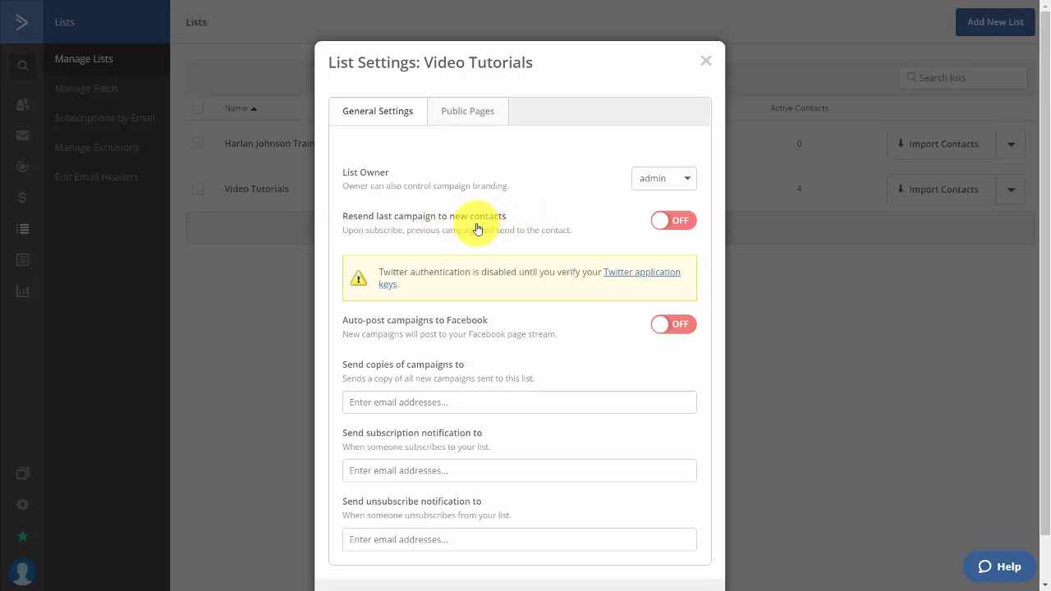
left_click(668, 221)
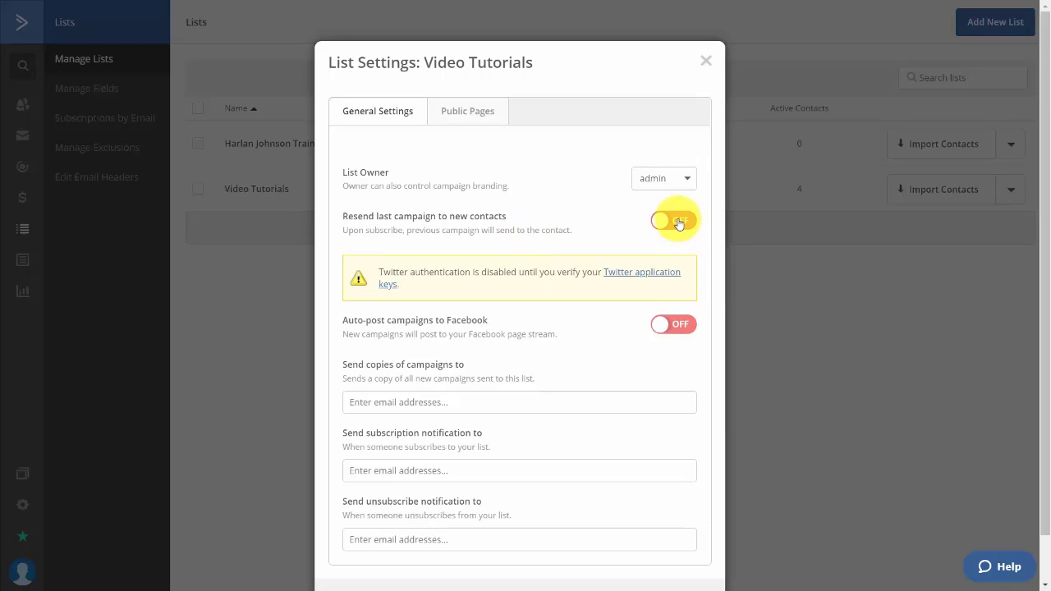
left_click(678, 224)
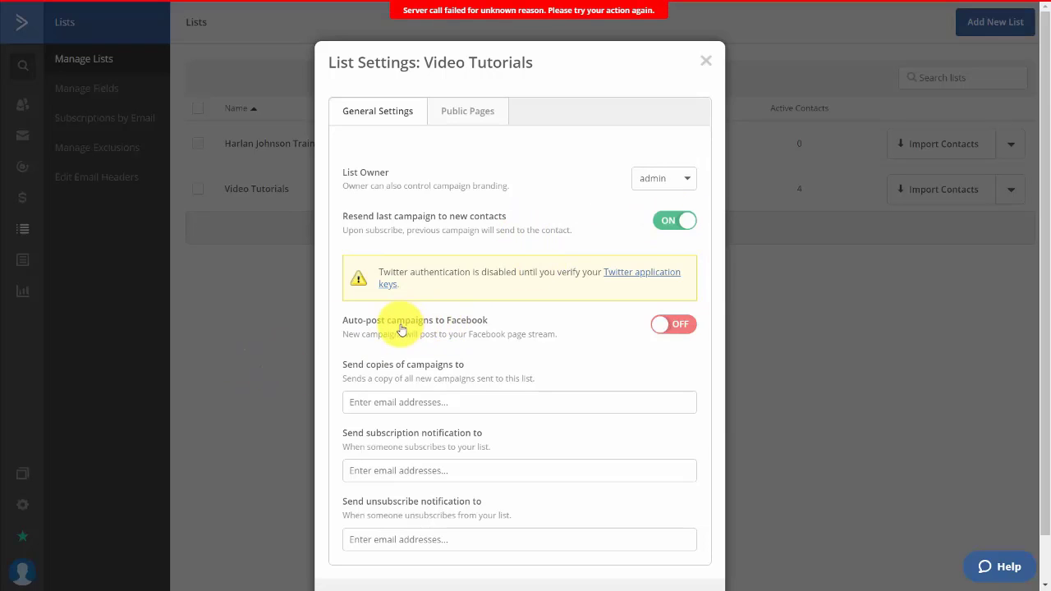
left_click(670, 328)
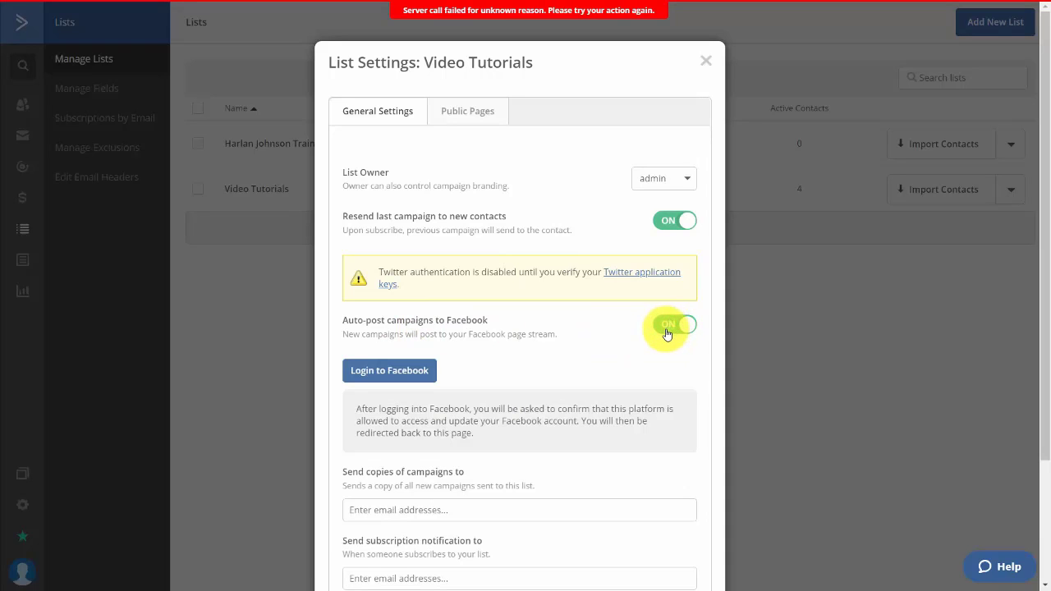
scroll(681, 276, "down", 3)
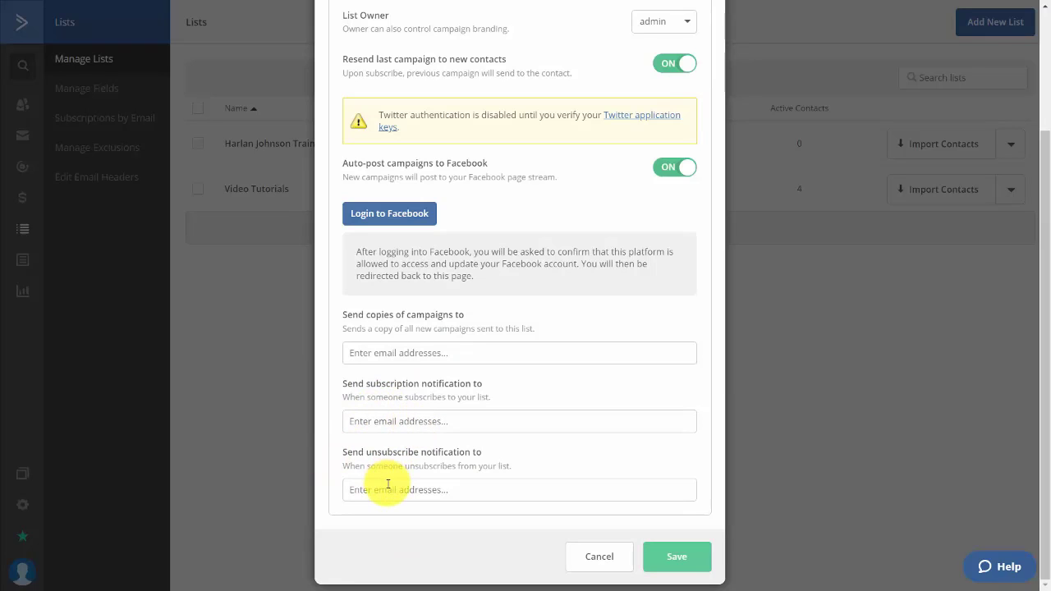
scroll(387, 483, "up", 5)
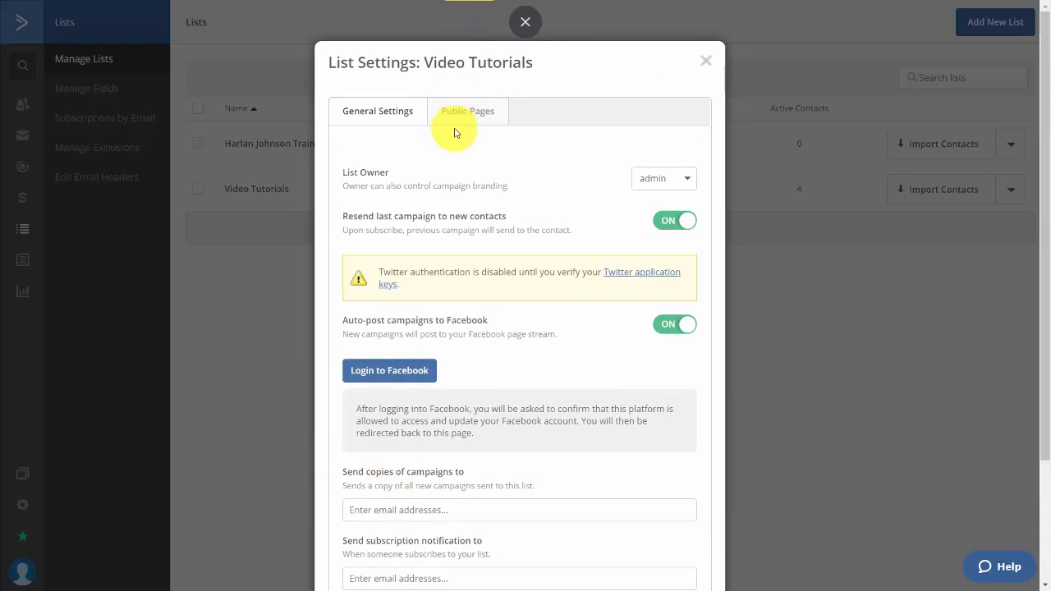
Review the Video Tutorials list's unsubscribe pages and default form, then save the list settings
left_click(457, 115)
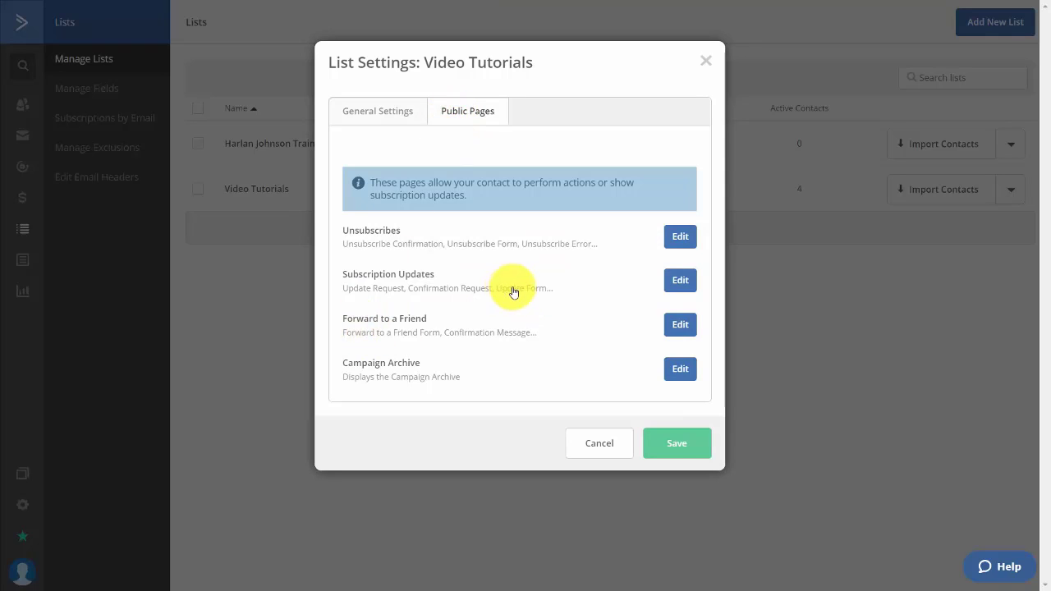
left_click(678, 239)
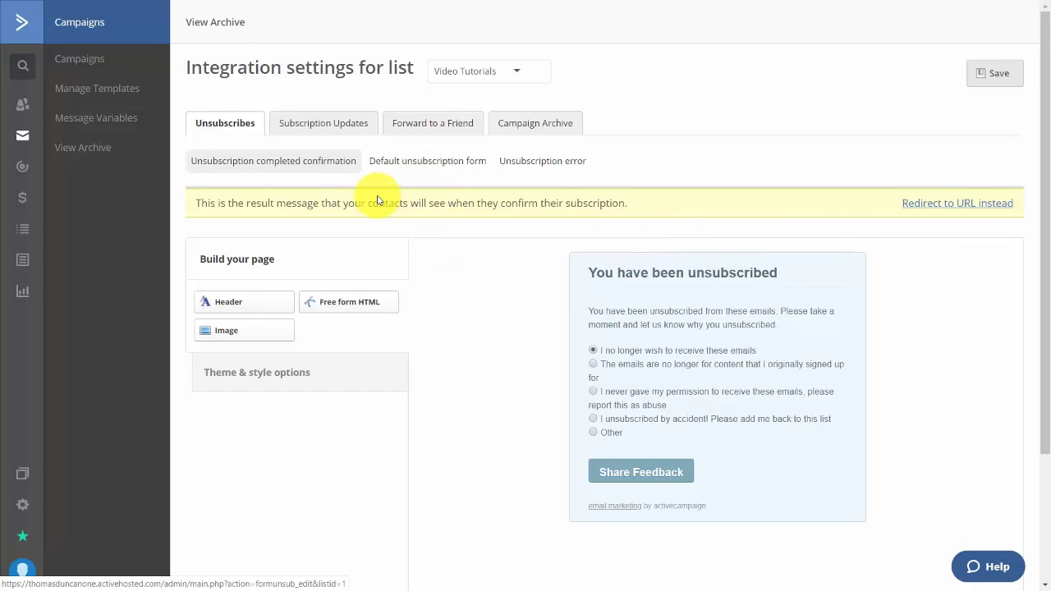
left_click(465, 164)
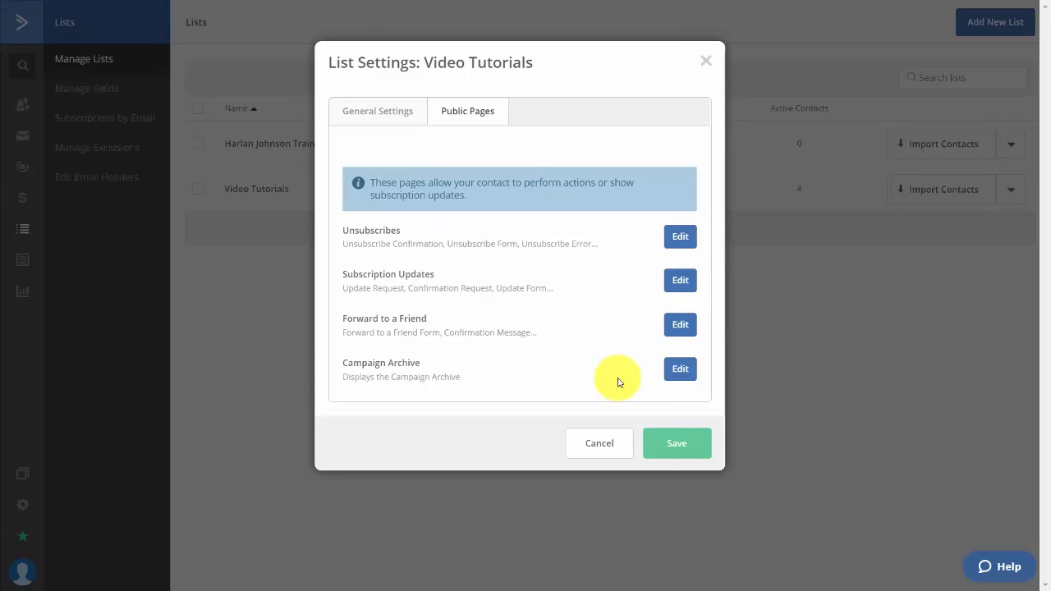
left_click(663, 457)
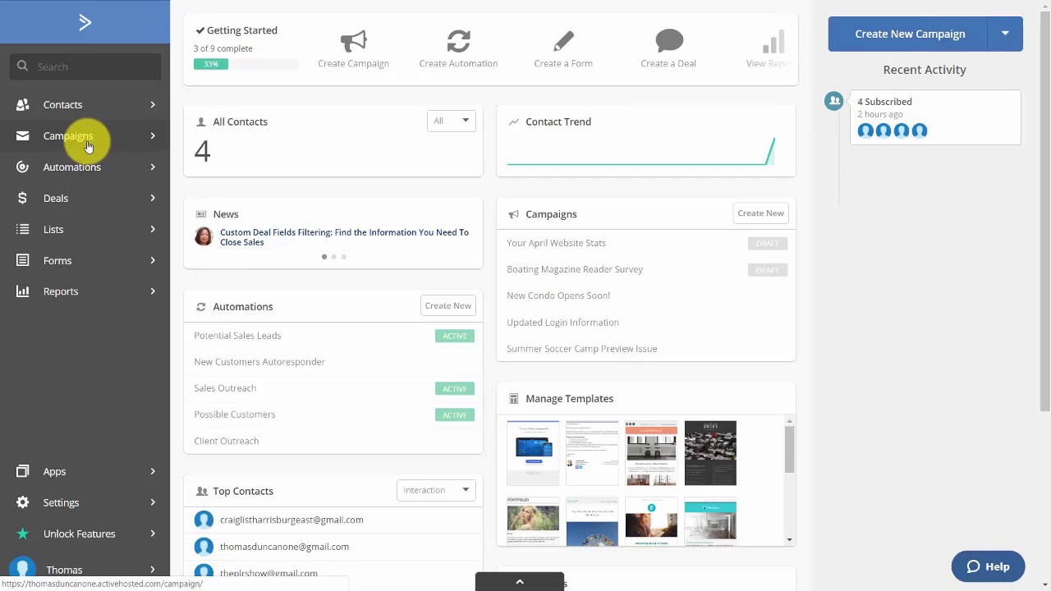
Create a new standard campaign with a pasted name, sending it to the Video Tutorials list
left_click(872, 36)
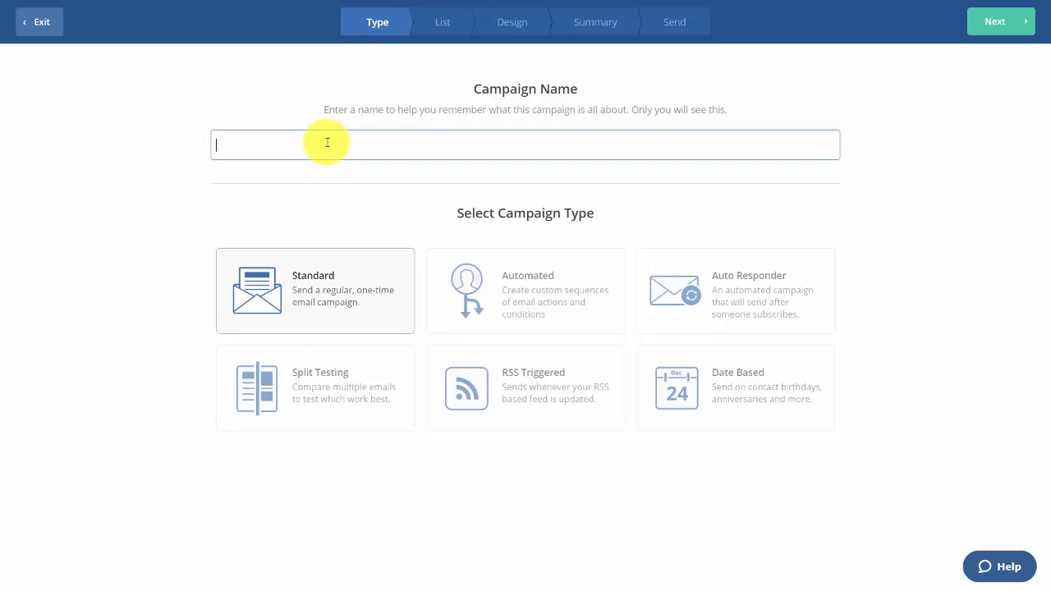
type("Thomas Duncan Videos")
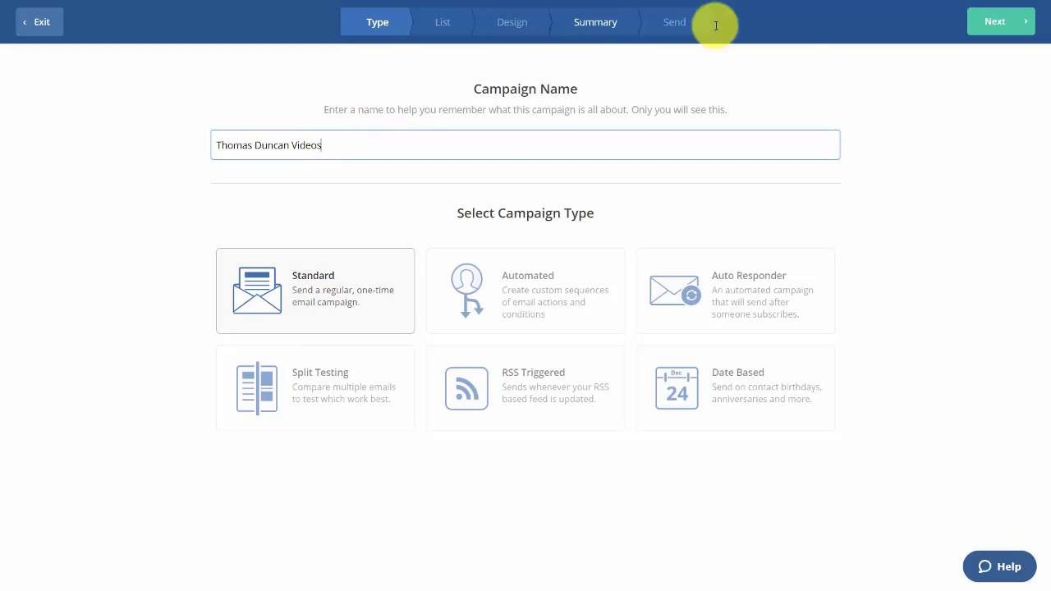
left_click(1000, 22)
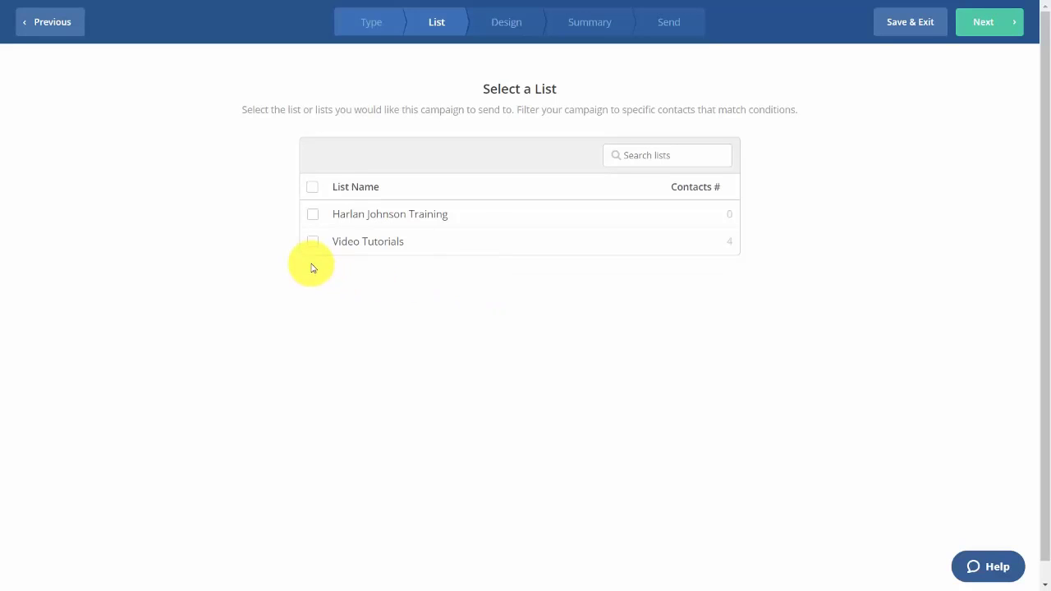
left_click(314, 244)
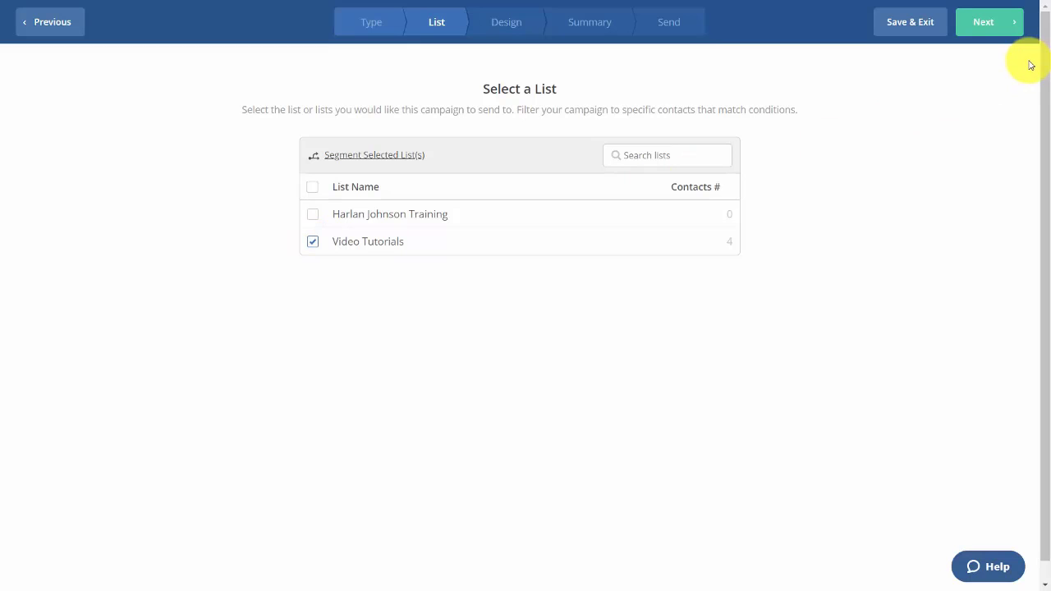
left_click(991, 23)
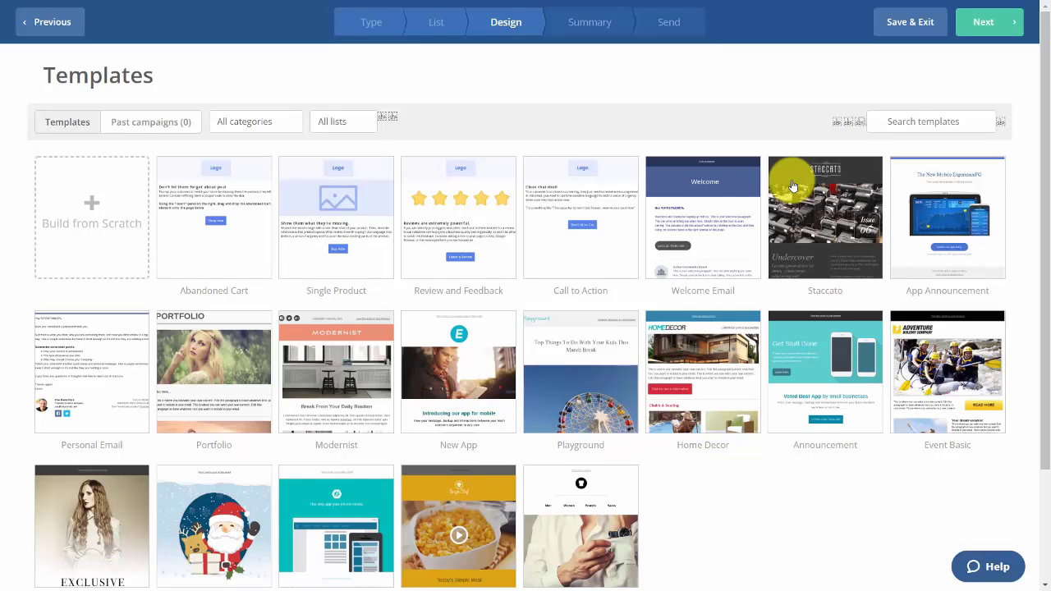
Build the email from a blank Text Only template with subject 'The Tutorials You Have'
left_click(105, 201)
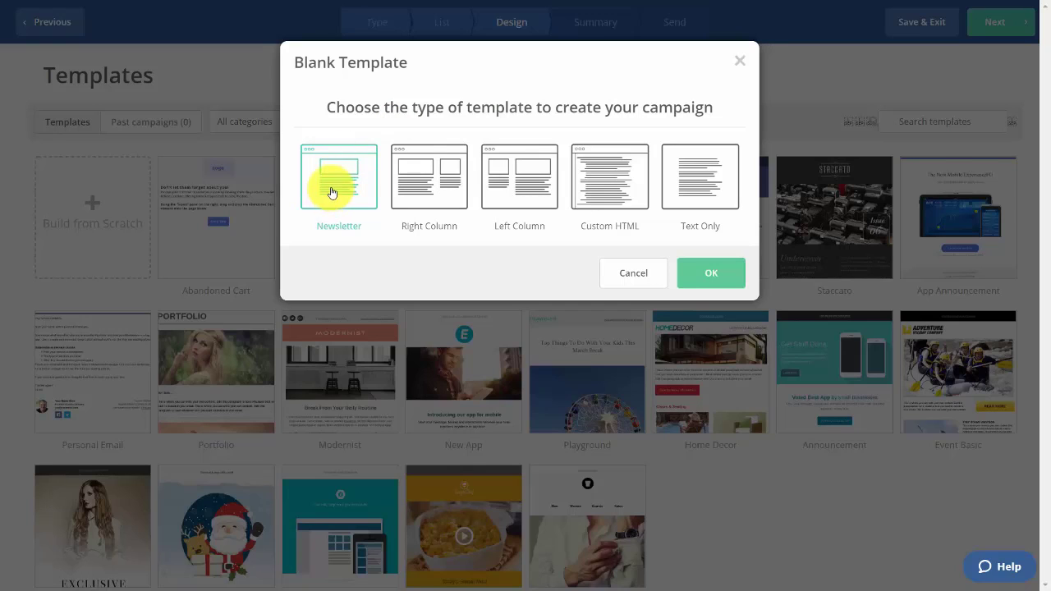
left_click(696, 179)
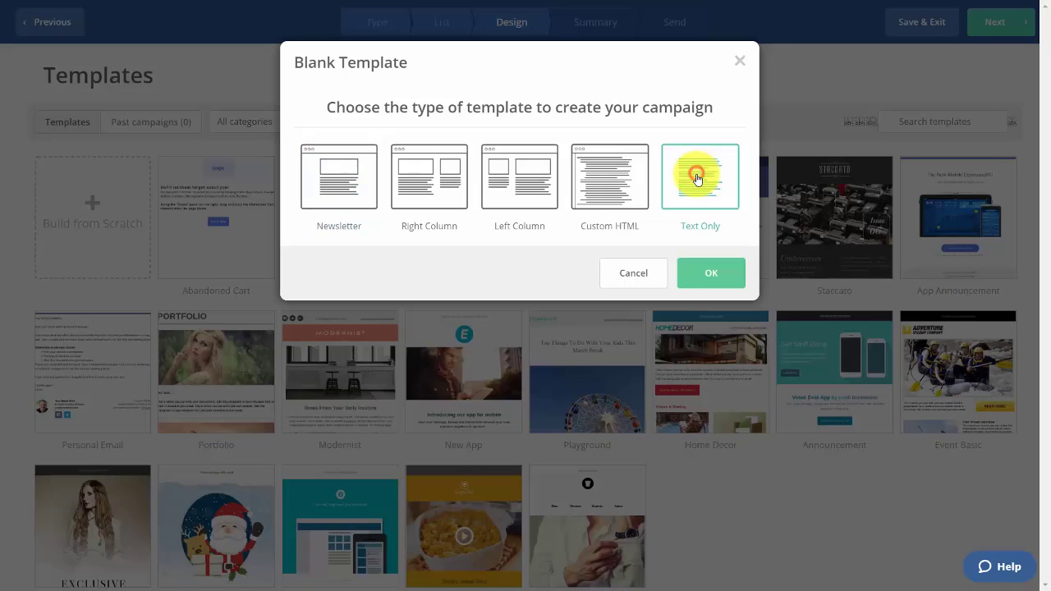
left_click(694, 279)
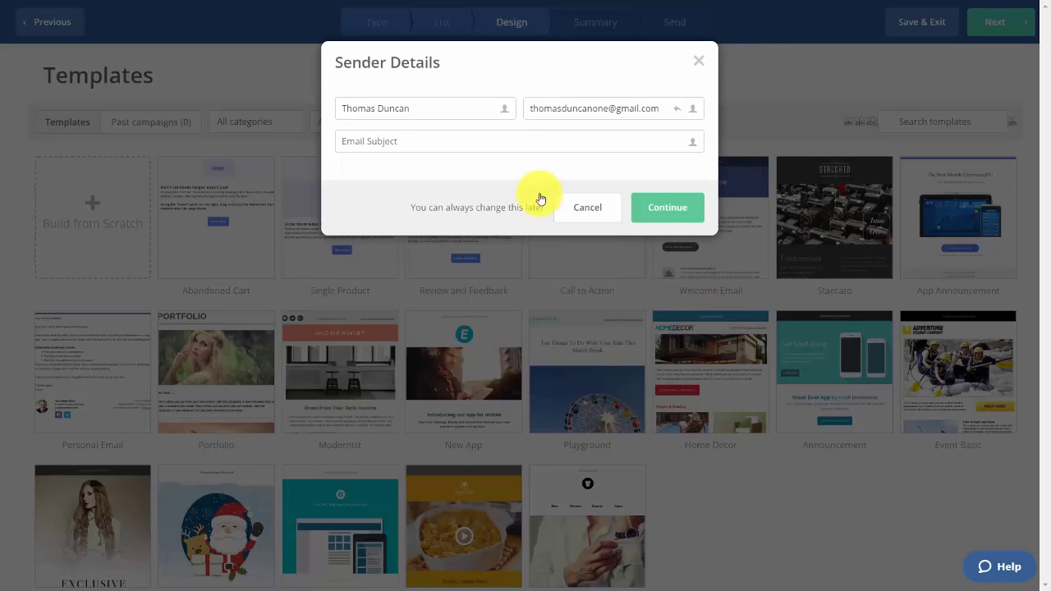
left_click(380, 141)
type("The Tutorials You Have")
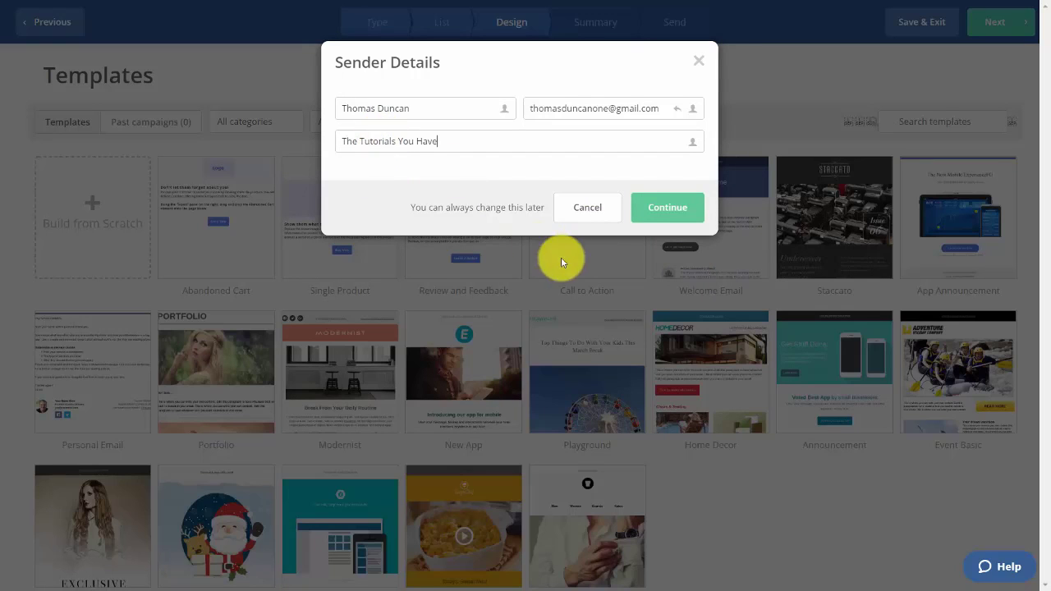
left_click(665, 210)
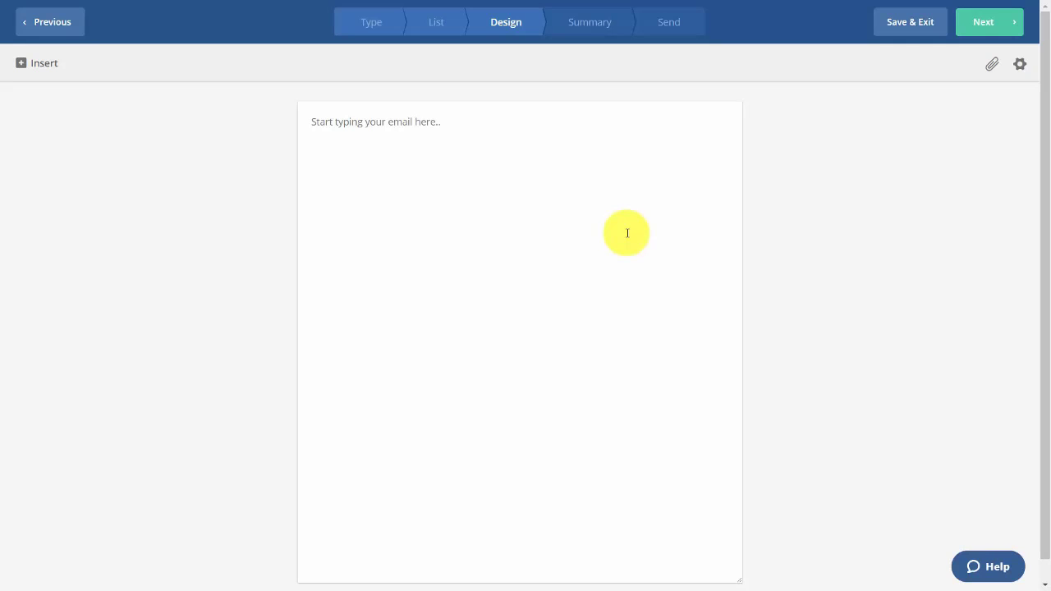
Paste the dissertation-help article into the email and insert a contact Full Name personalization tag
key("ctrl+v")
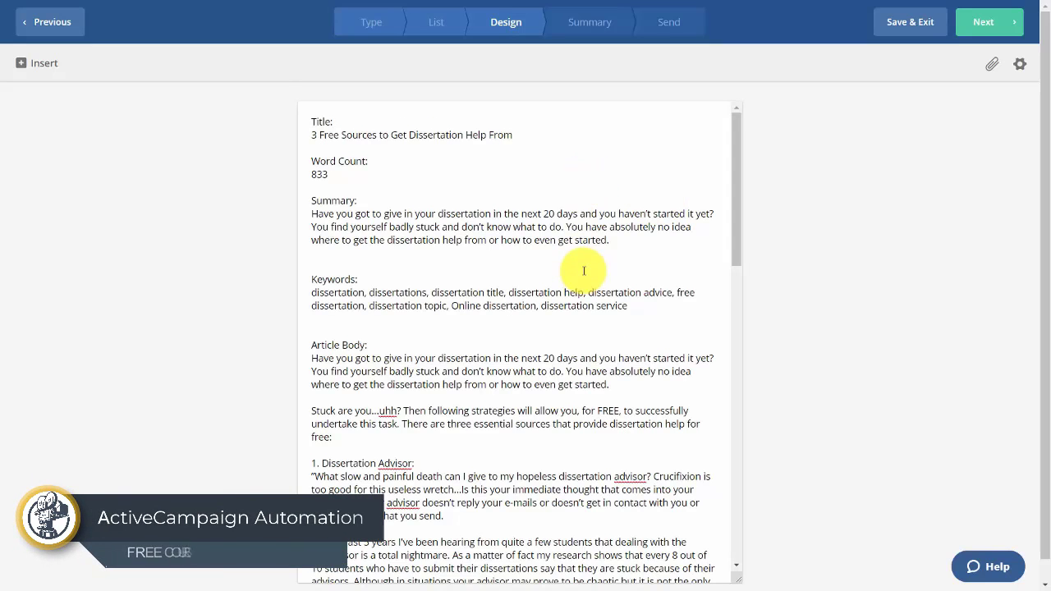
scroll(584, 271, "down", 3)
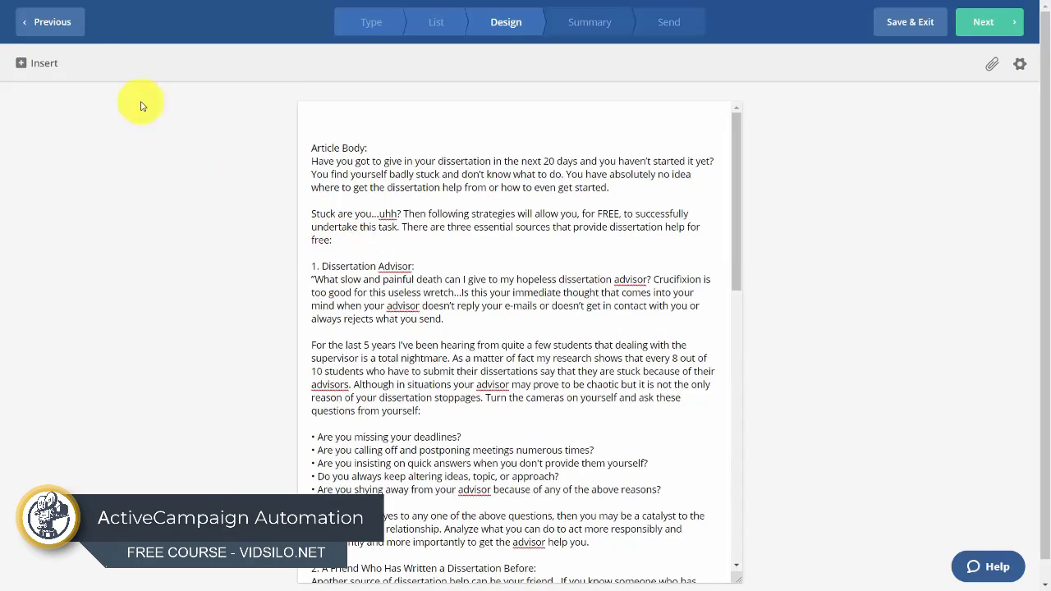
left_click(34, 69)
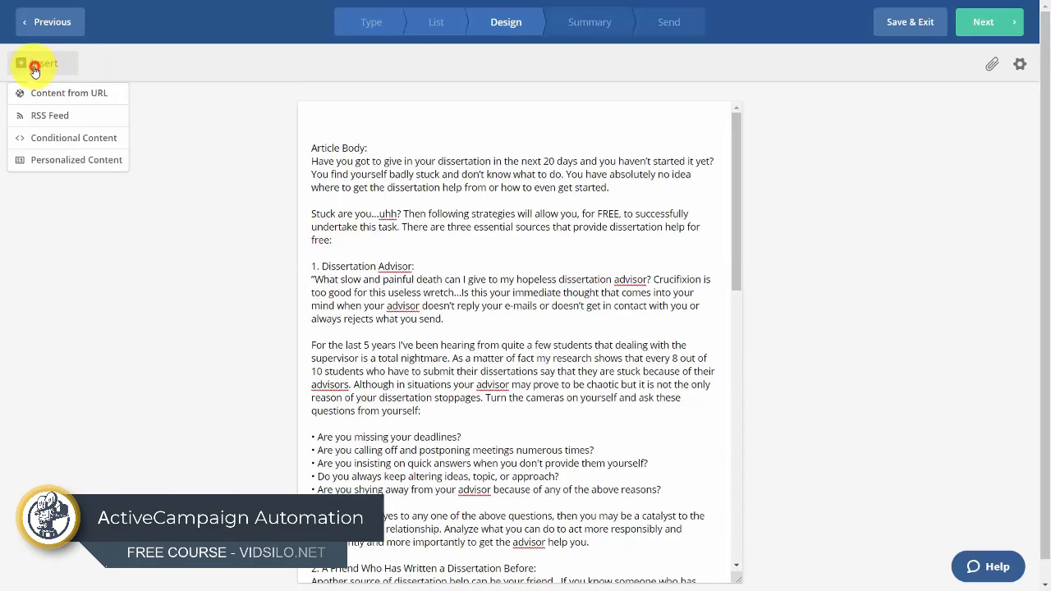
left_click(71, 159)
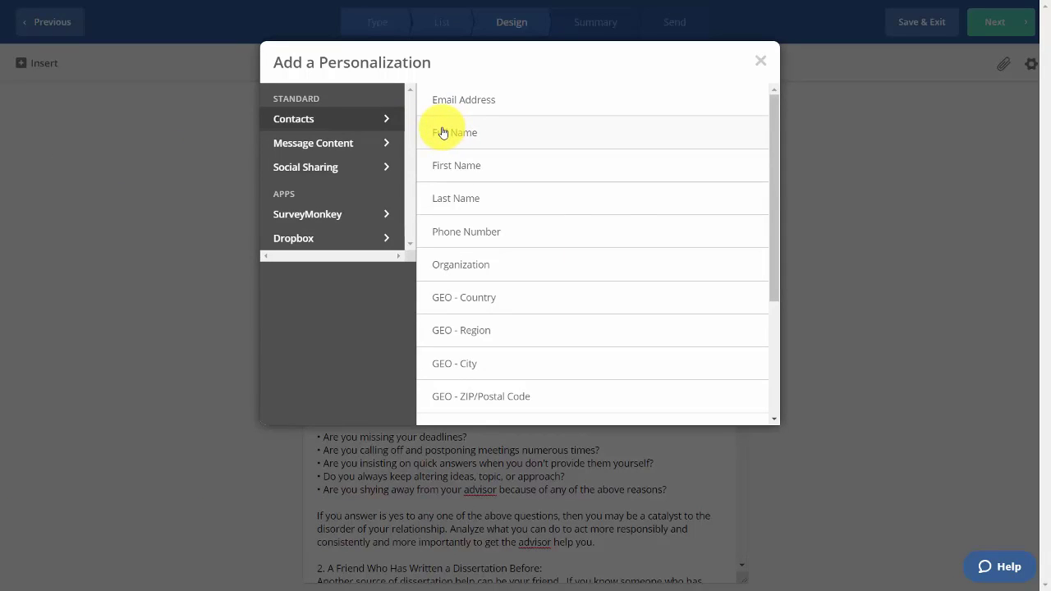
left_click(442, 132)
left_click(570, 244)
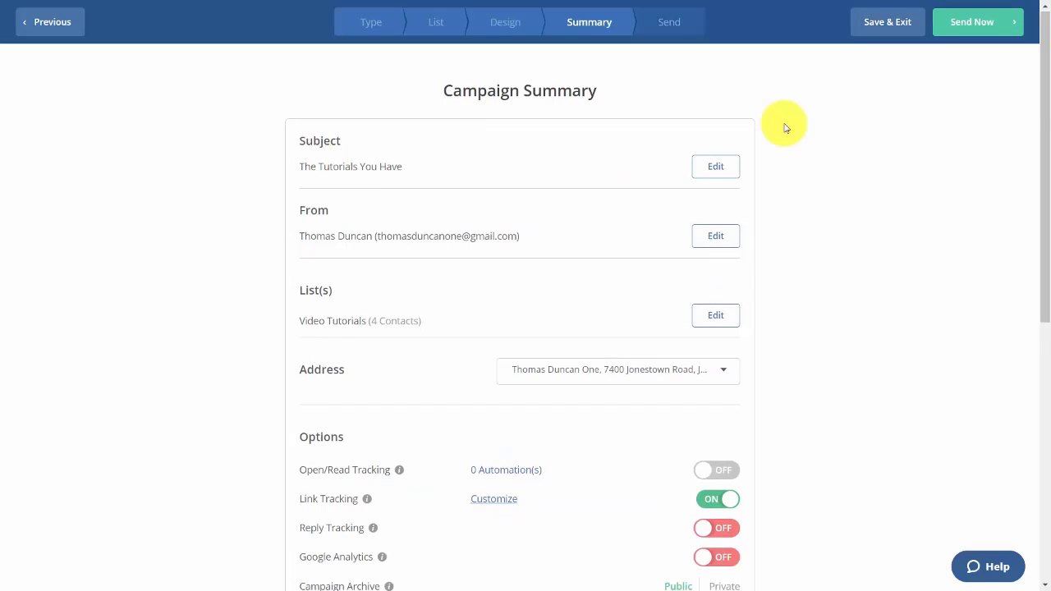
Look over the campaign summary and send the campaign to Video Tutorials immediately
scroll(786, 128, "down", 3)
scroll(786, 125, "down", 1)
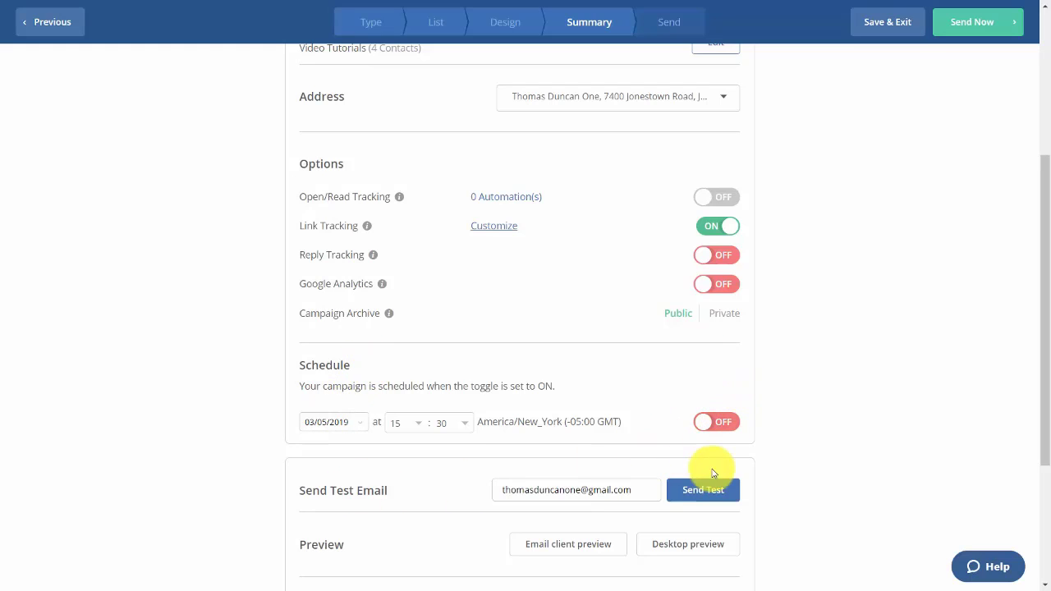
scroll(709, 465, "down", 3)
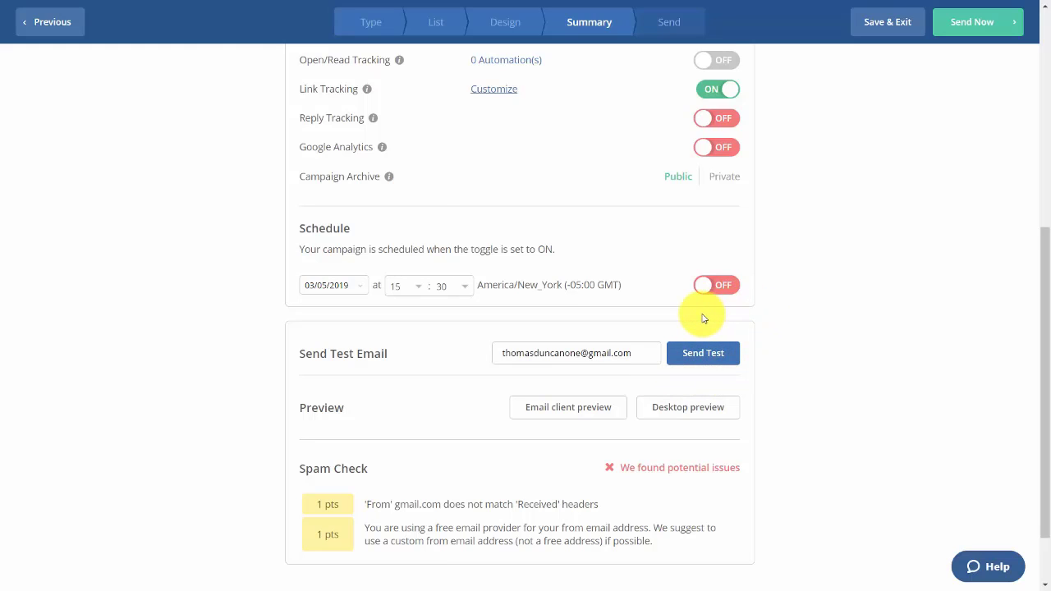
scroll(702, 319, "down", 1)
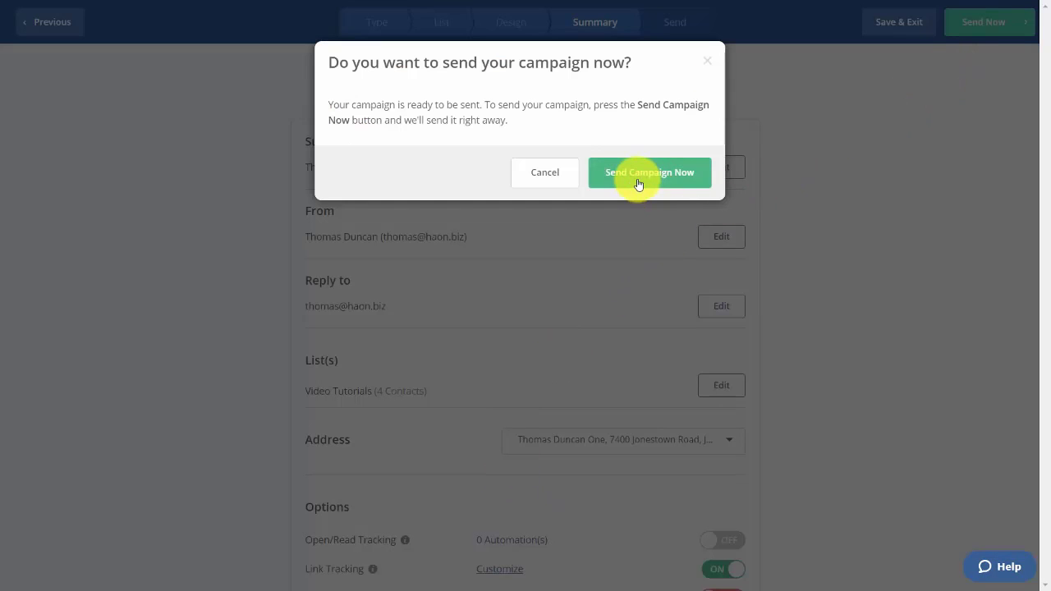
left_click(636, 178)
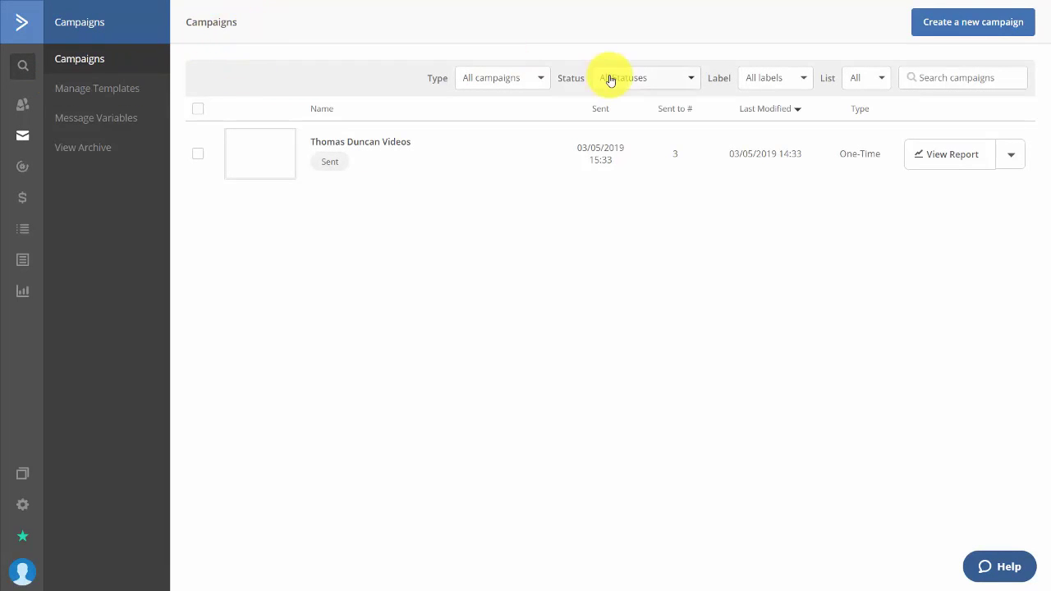
Browse the saved email templates, then view the Message Variables page with %mysignature%
left_click(105, 90)
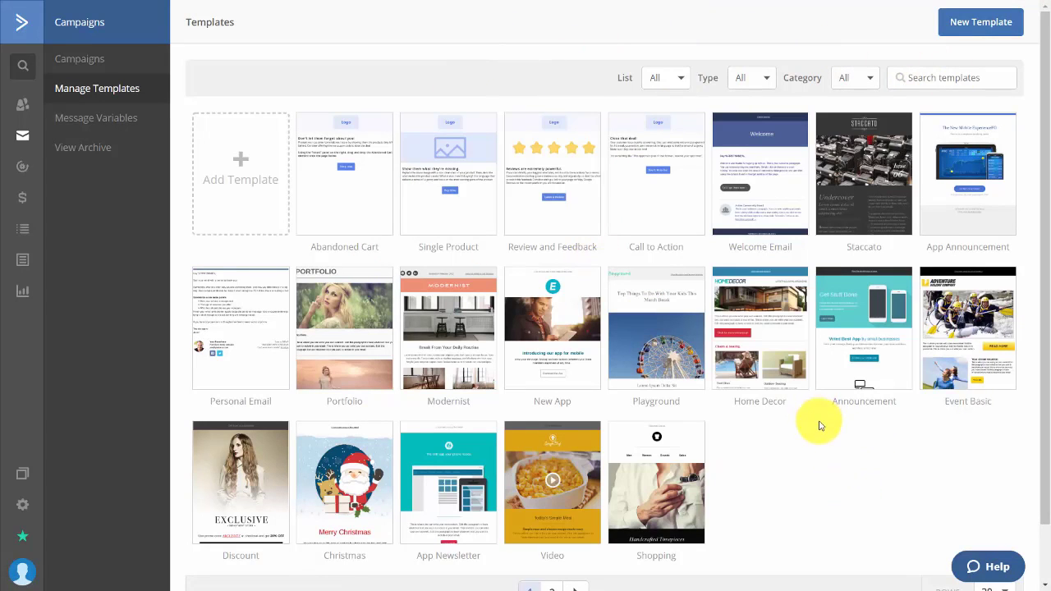
mouse_move(680, 476)
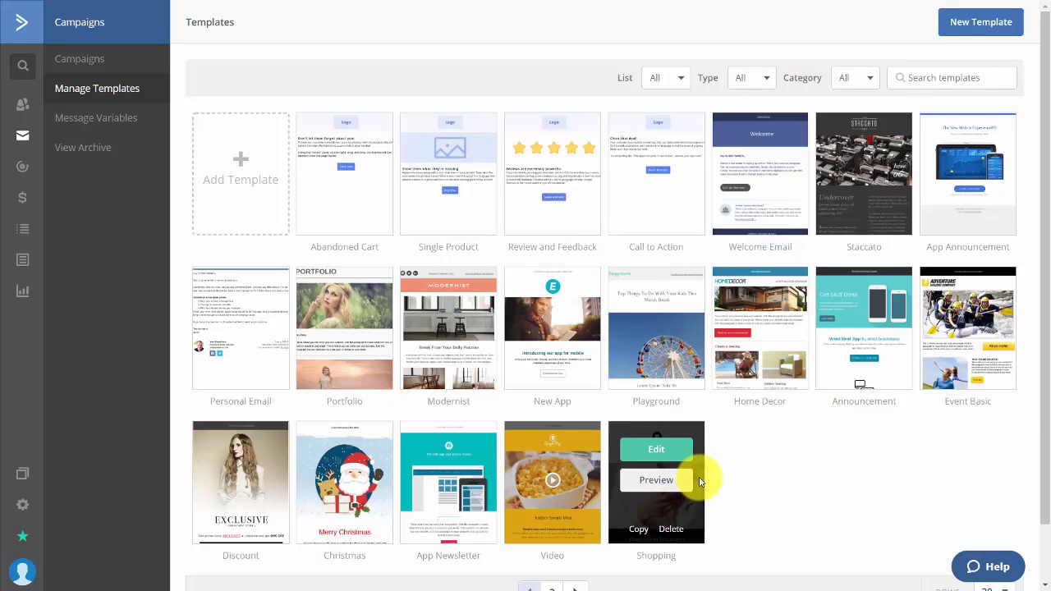
left_click(125, 120)
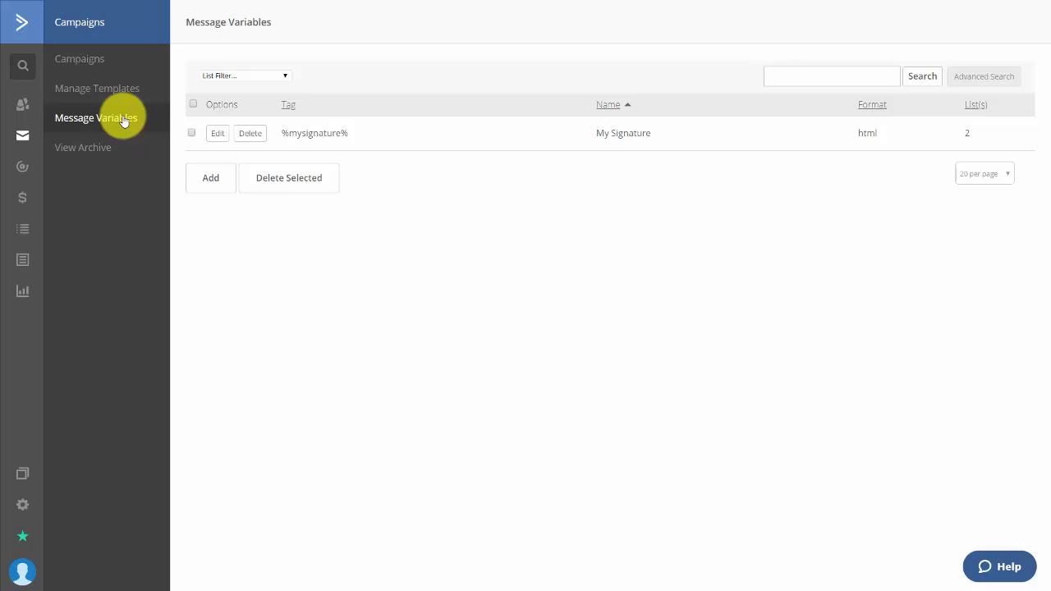
Start a new message variable with the personalization tag 'tsignature'
left_click(210, 179)
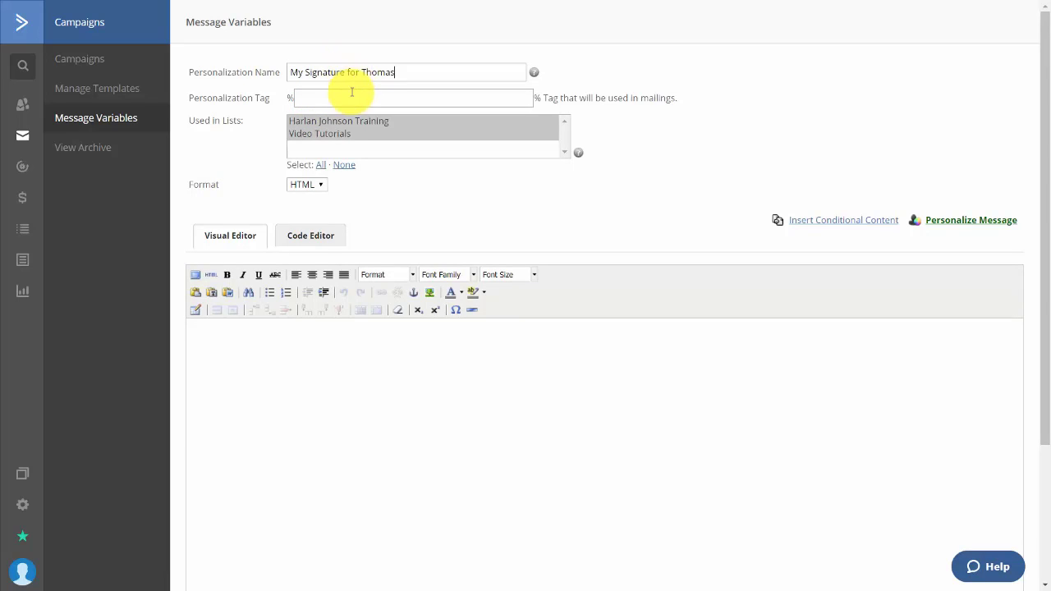
left_click(355, 99)
type("tsignature")
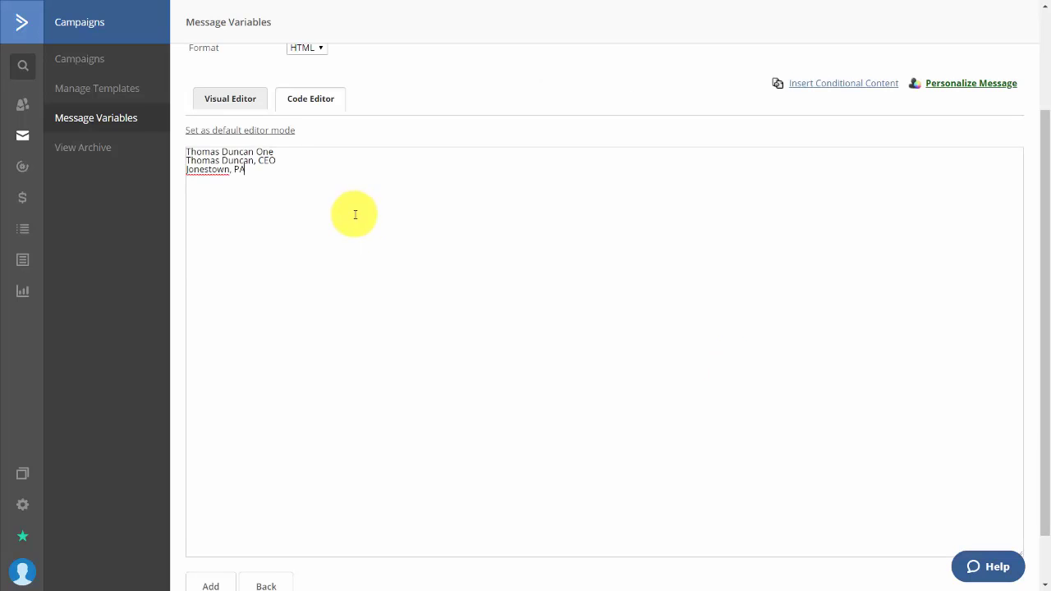
scroll(354, 246, "down", 1)
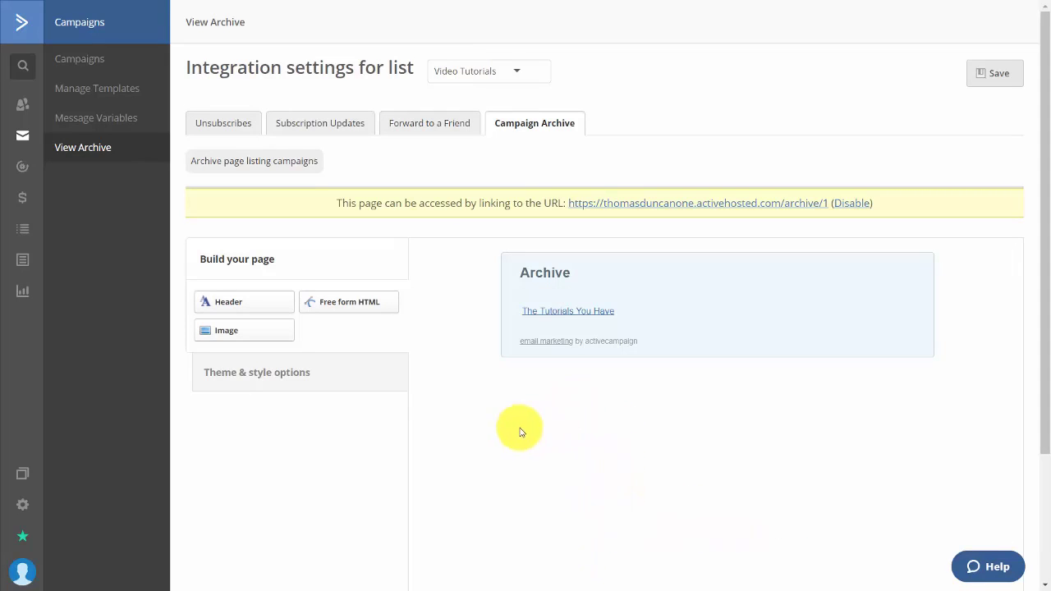
Show the Campaigns list with the draft and sent Thomas Duncan Videos campaigns
mouse_move(698, 325)
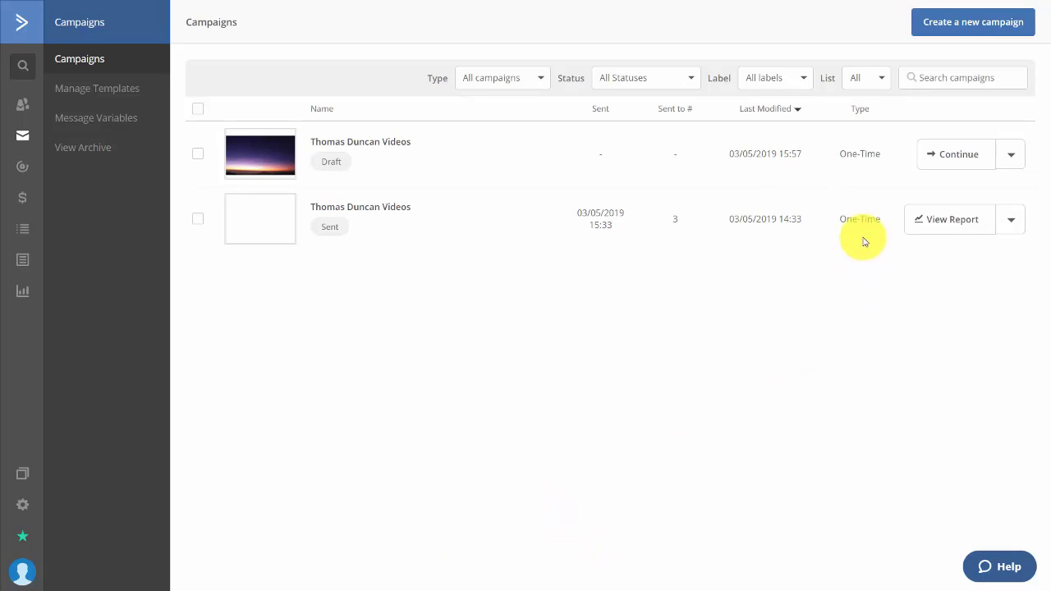
Create an Auto Responder campaign named 'Thomas Duncan Series' for the Video Tutorials list
left_click(941, 31)
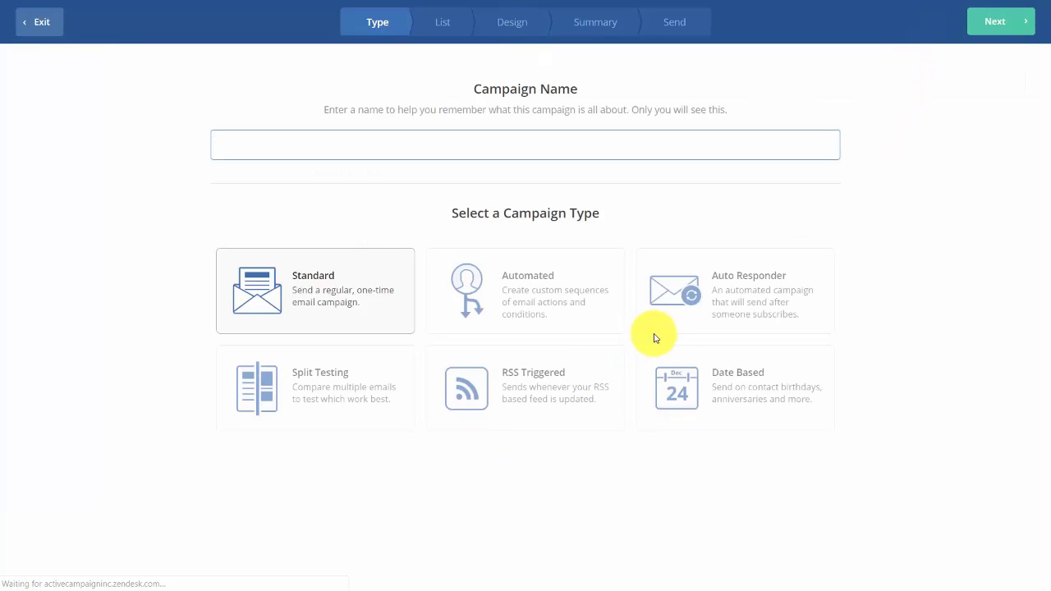
left_click(687, 314)
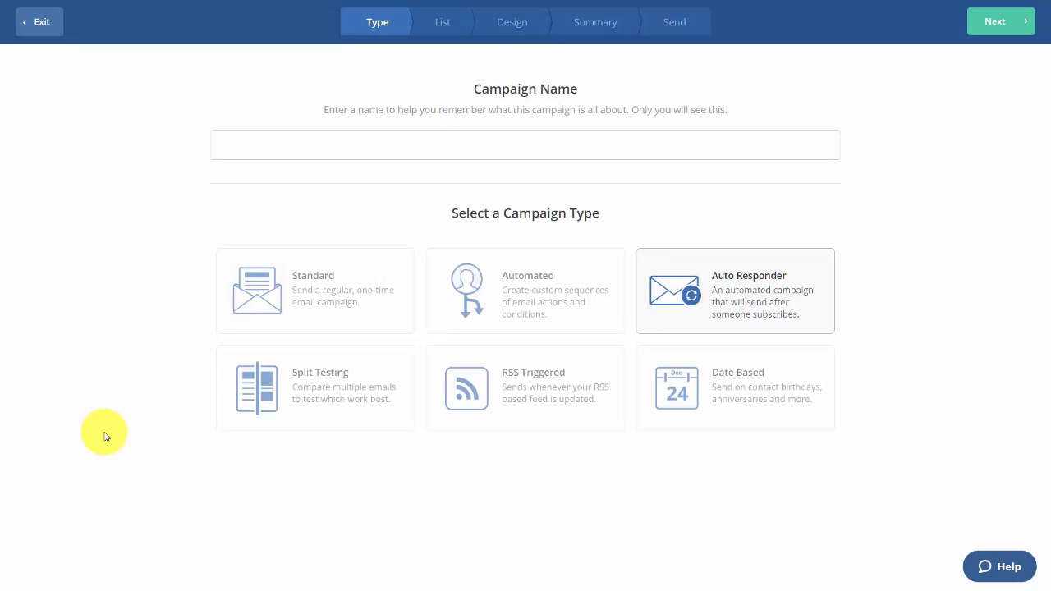
left_click(327, 138)
type("Thomas Duncan Series")
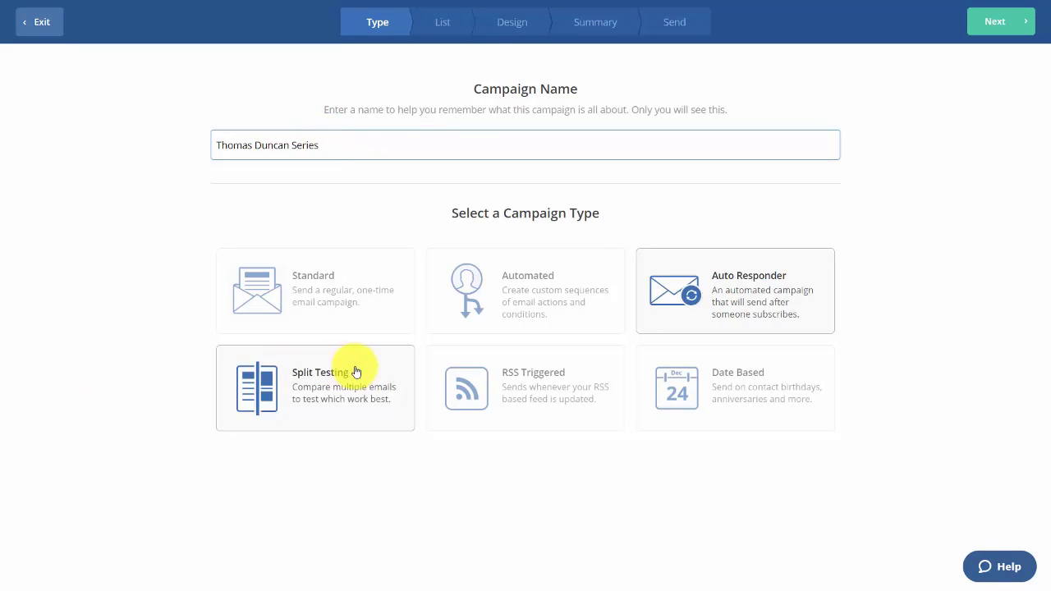
left_click(1007, 29)
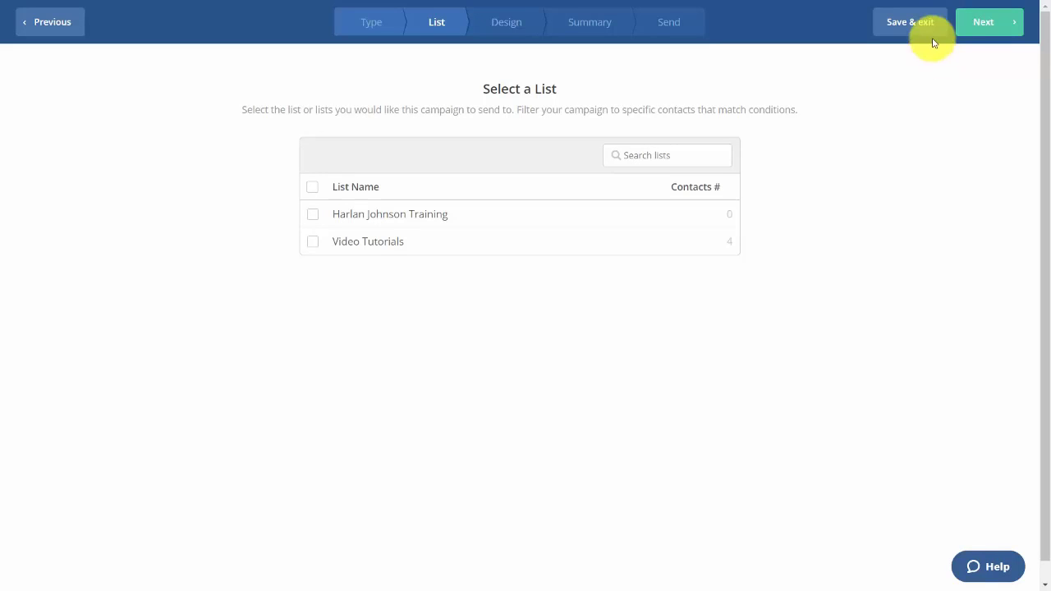
left_click(313, 243)
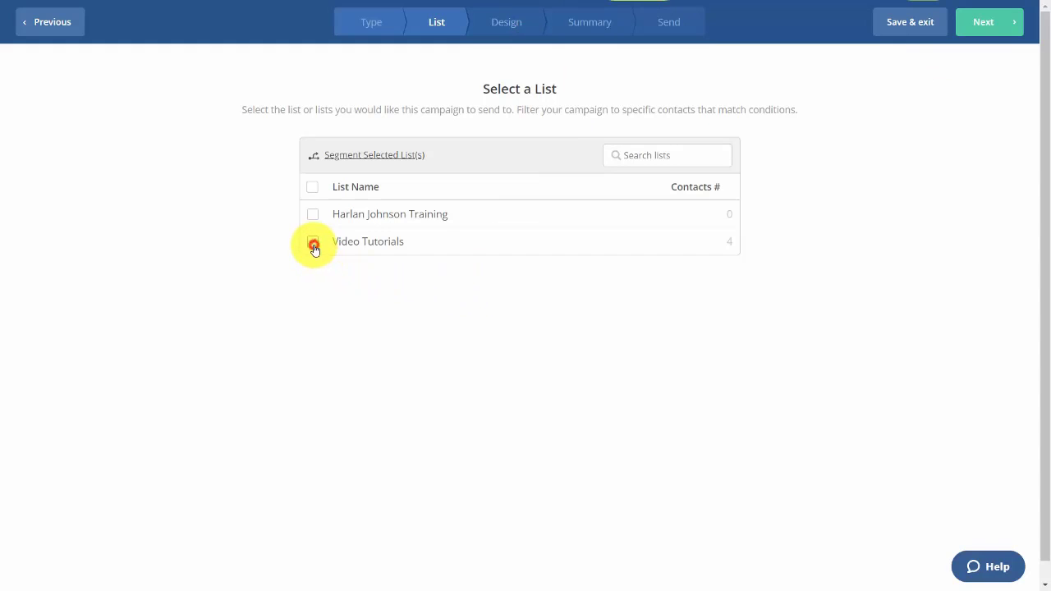
left_click(1009, 23)
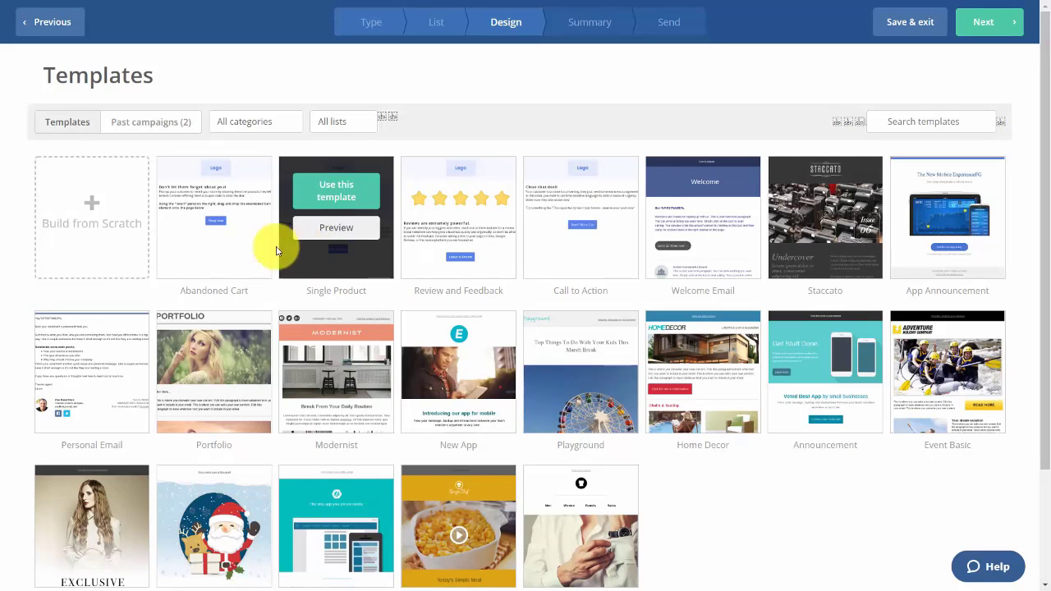
Build the email from a blank Newsletter template with subject 'How To Use Tutorials'
left_click(78, 211)
left_click(716, 273)
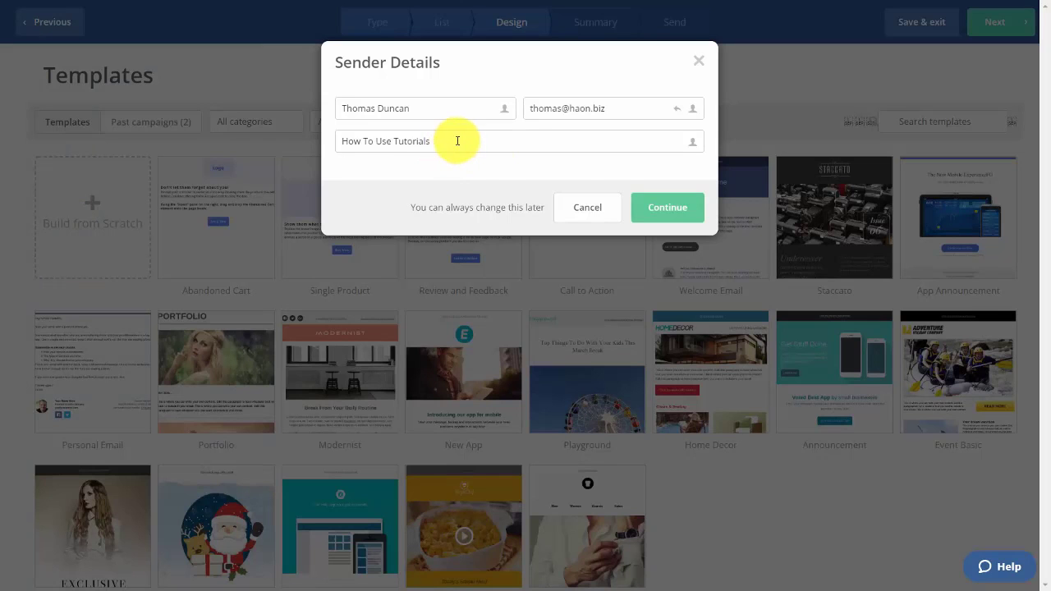
left_click(673, 211)
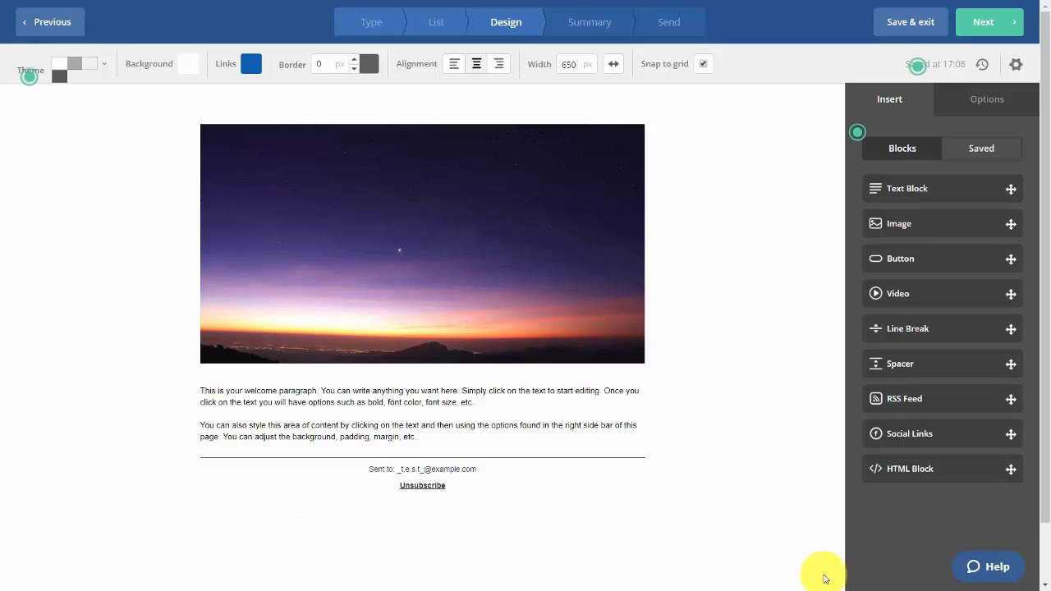
On the summary, turn on sending to existing contacts and keep new contacts set to immediately
left_click(985, 26)
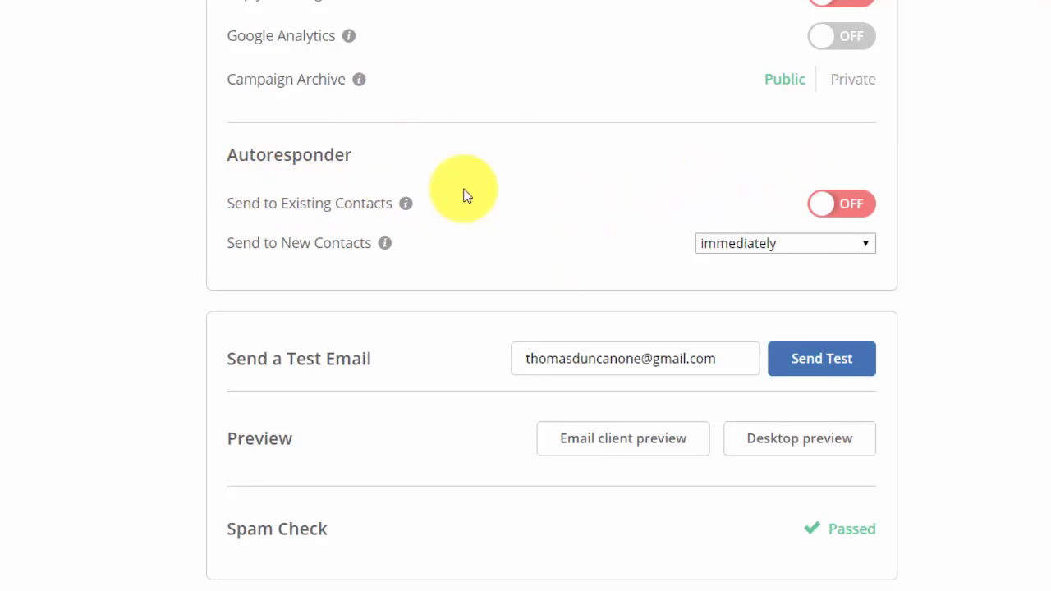
left_click(841, 213)
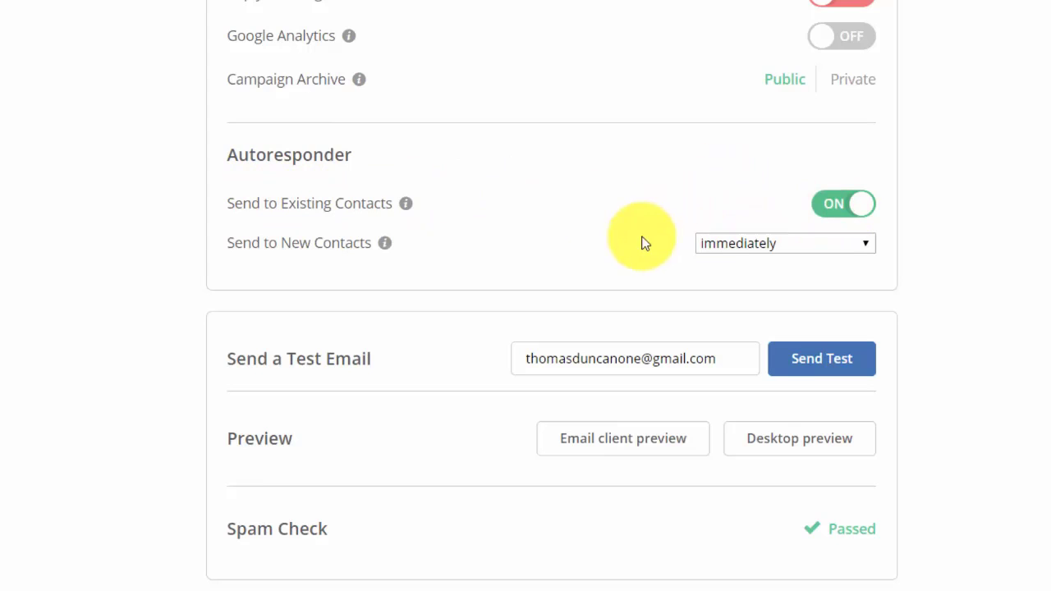
left_click(796, 247)
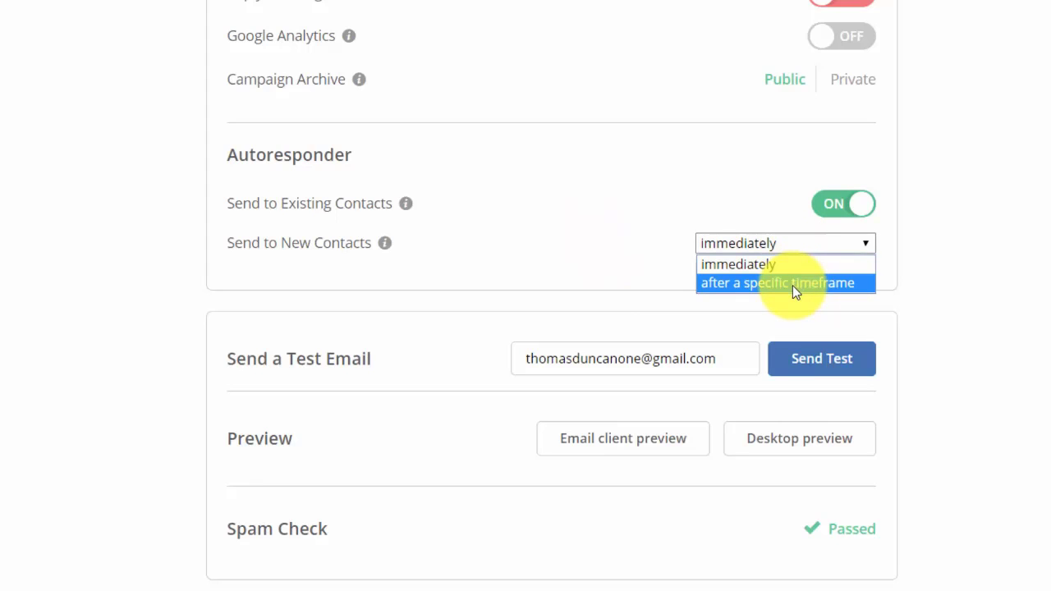
left_click(735, 189)
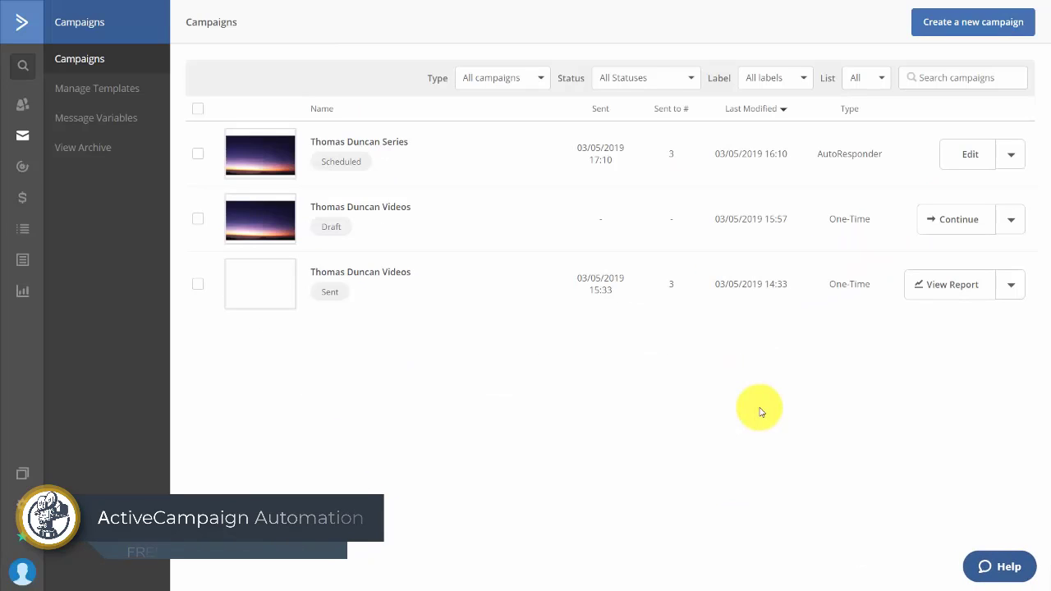
Start a new Auto Responder campaign sent to the Video Tutorials list
left_click(960, 24)
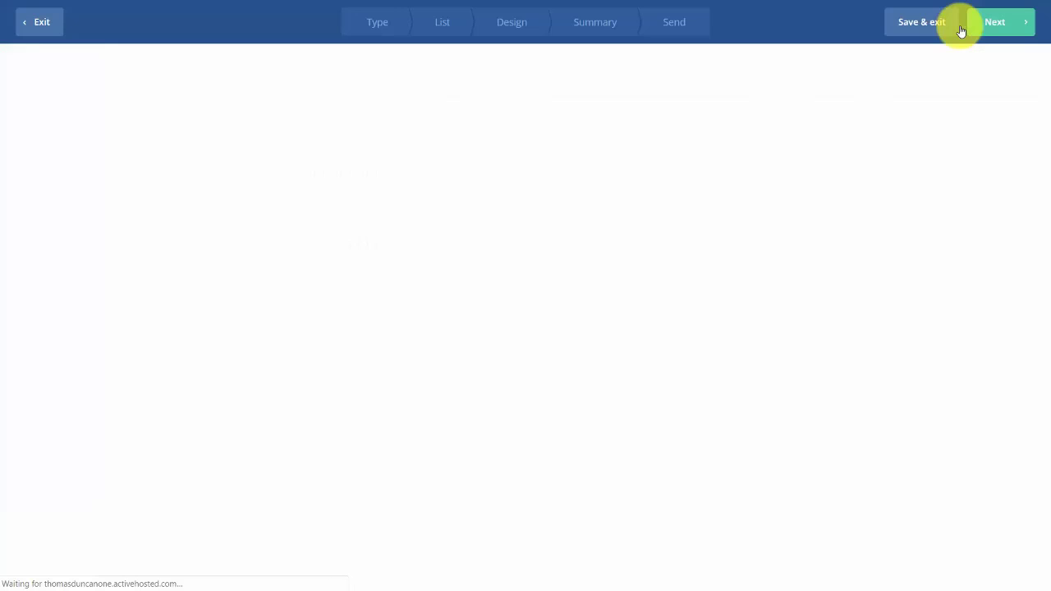
left_click(701, 300)
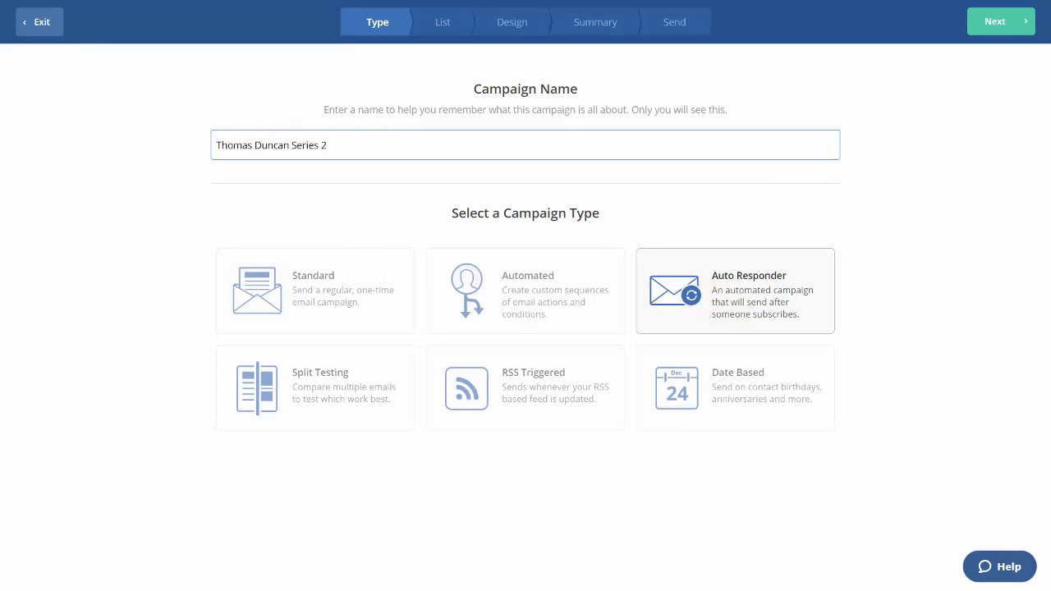
left_click(976, 24)
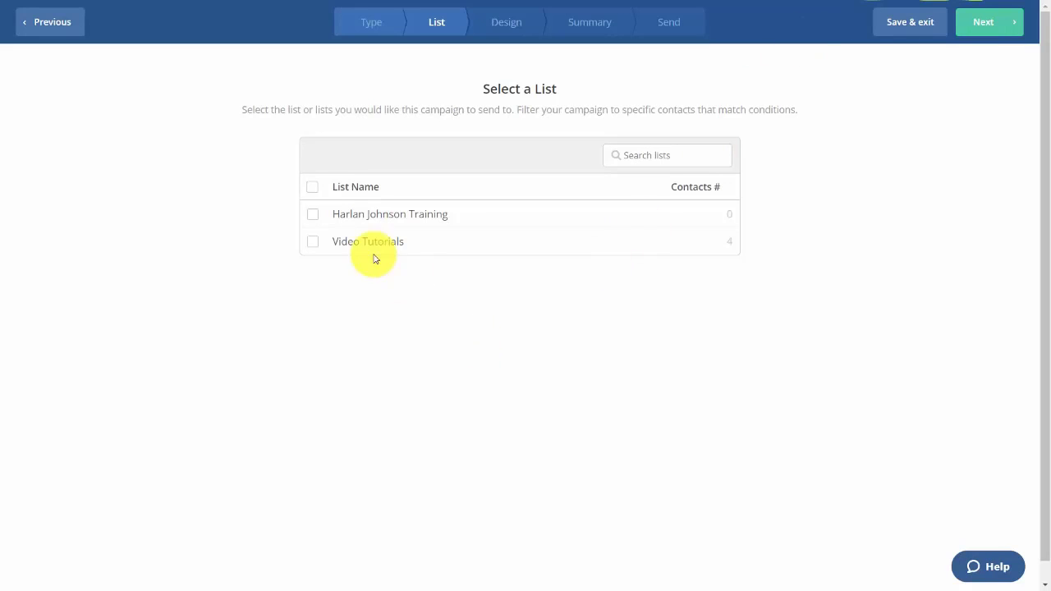
left_click(313, 243)
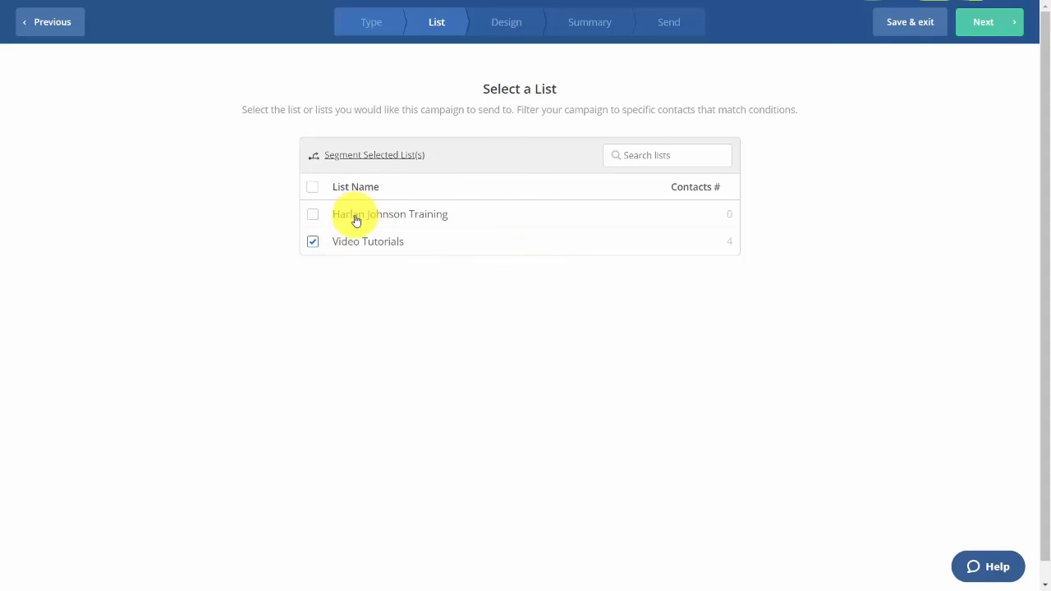
left_click(996, 21)
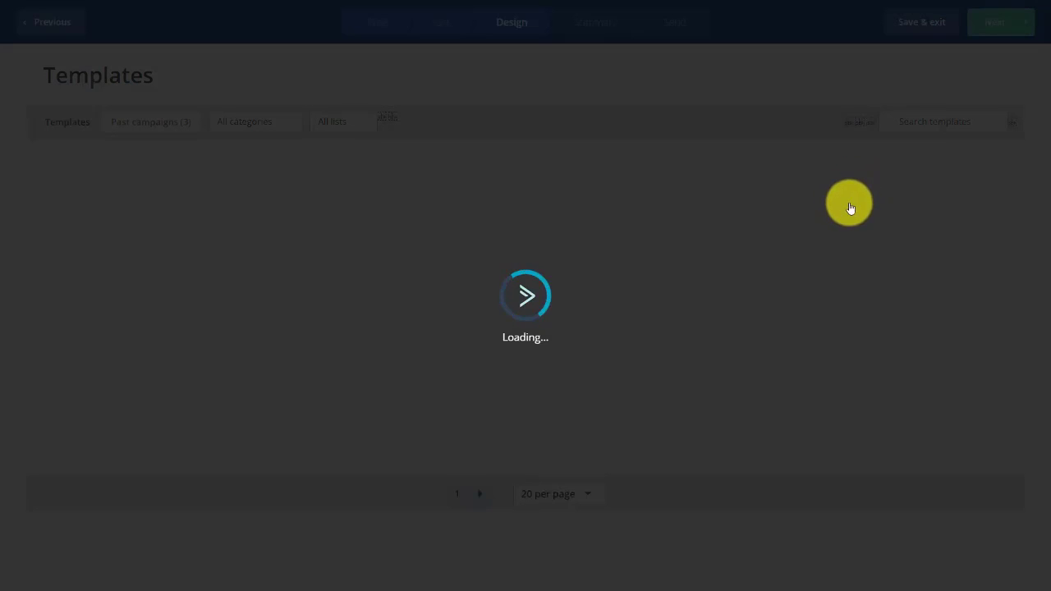
Build the email from a blank Newsletter layout with subject 'How To Use Tutorials Part 2'
mouse_move(849, 208)
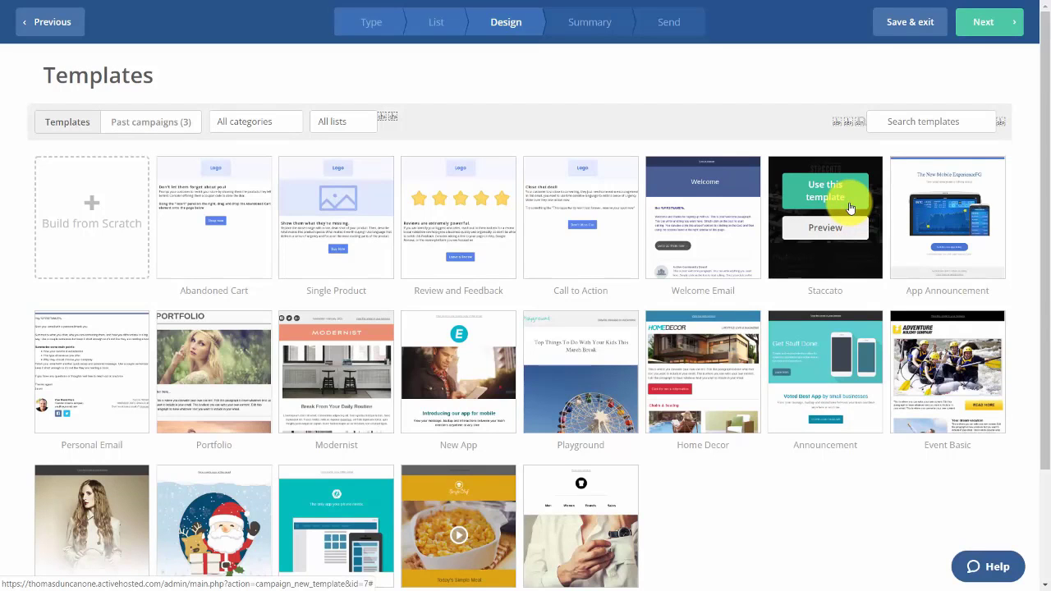
left_click(94, 213)
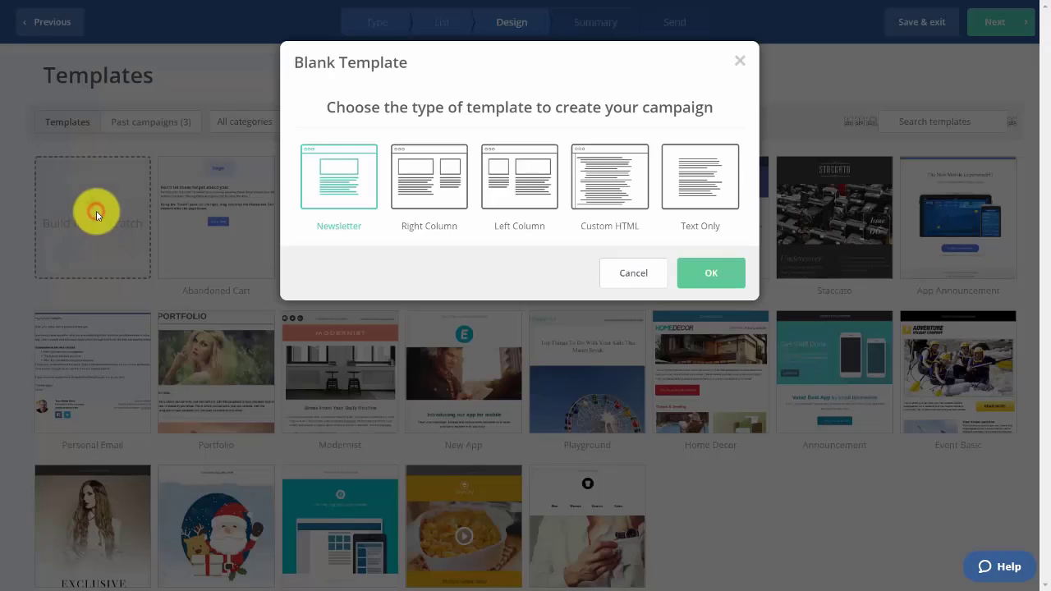
left_click(332, 179)
left_click(710, 275)
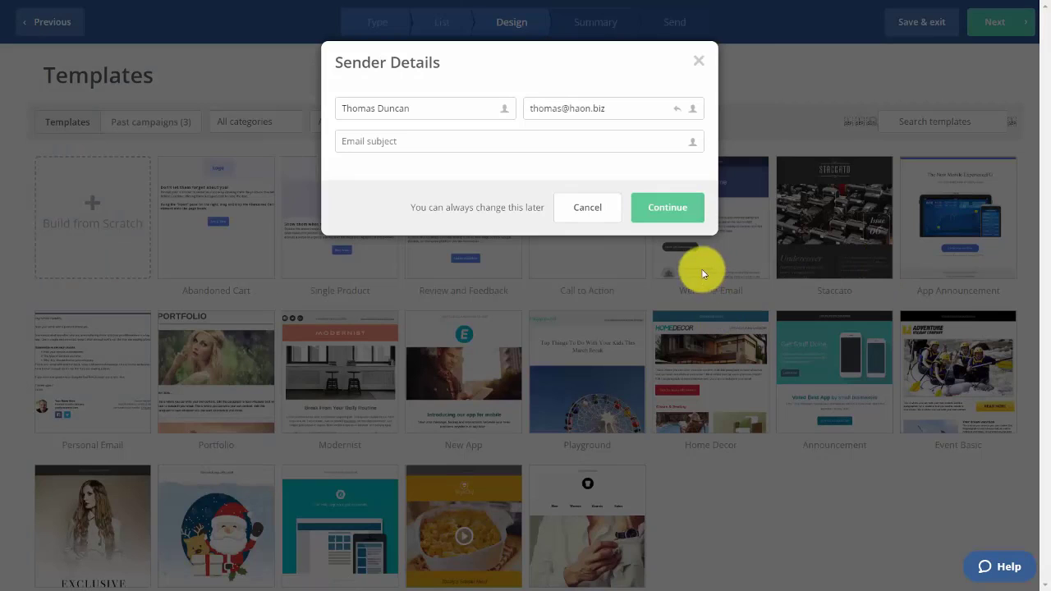
left_click(523, 150)
type("How To Use Tutorials Part 2")
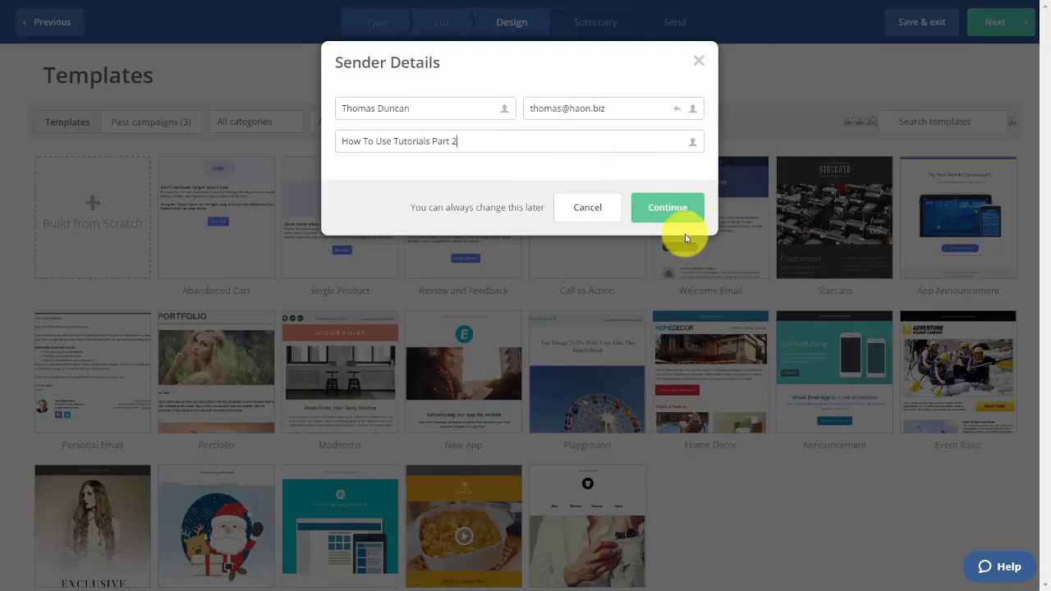
left_click(659, 215)
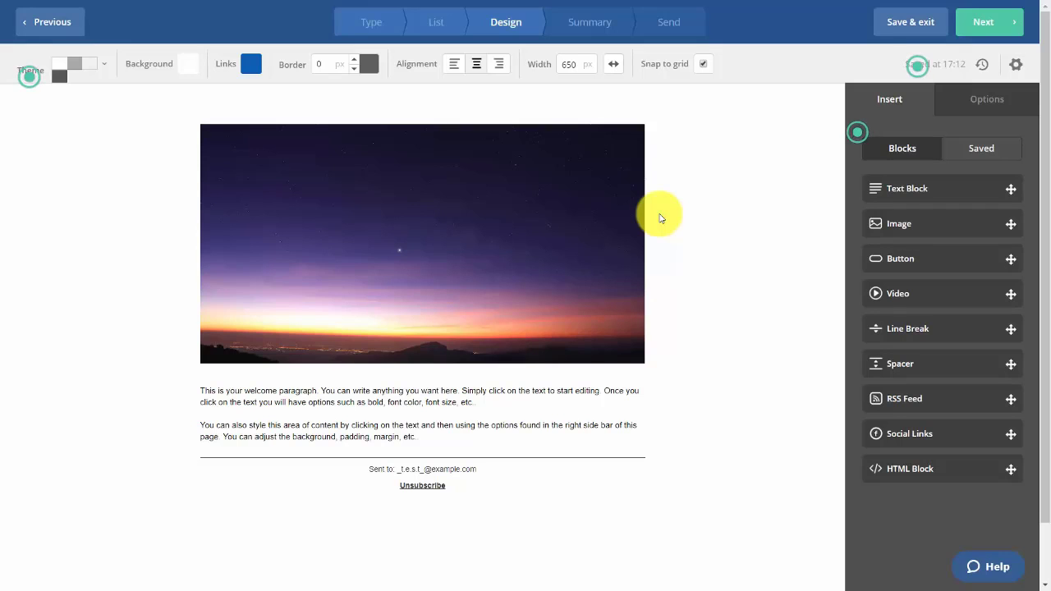
Delay sending to new contacts by a timeframe and finish the autoresponder campaign
left_click(975, 38)
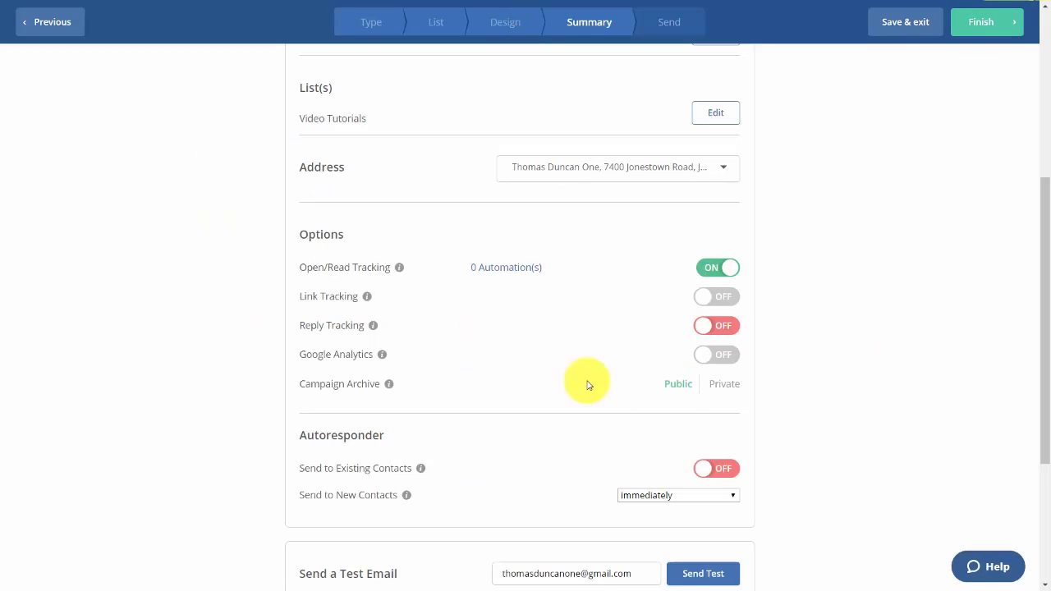
left_click(703, 496)
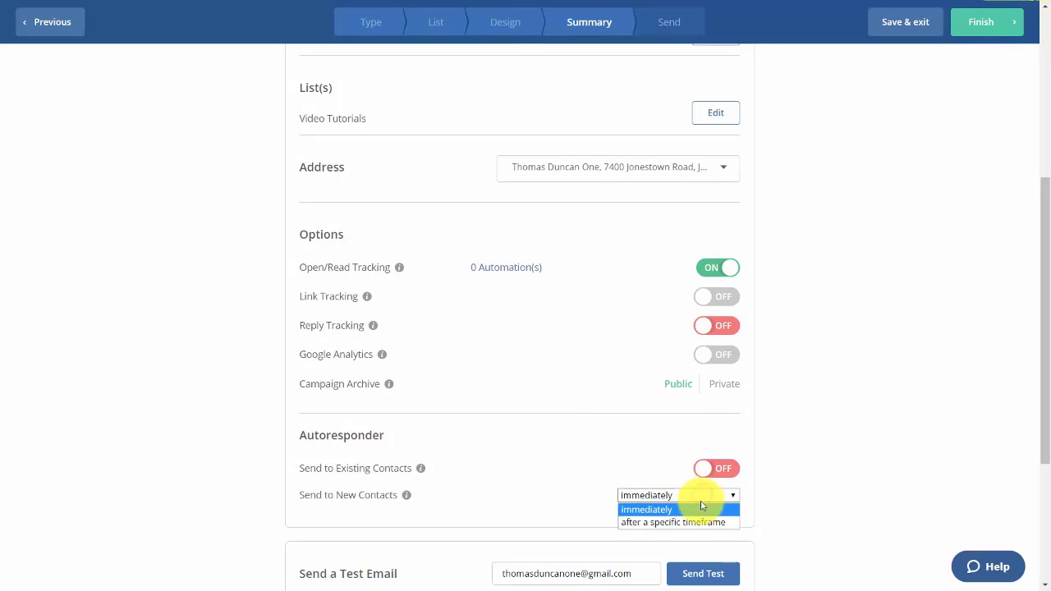
left_click(697, 521)
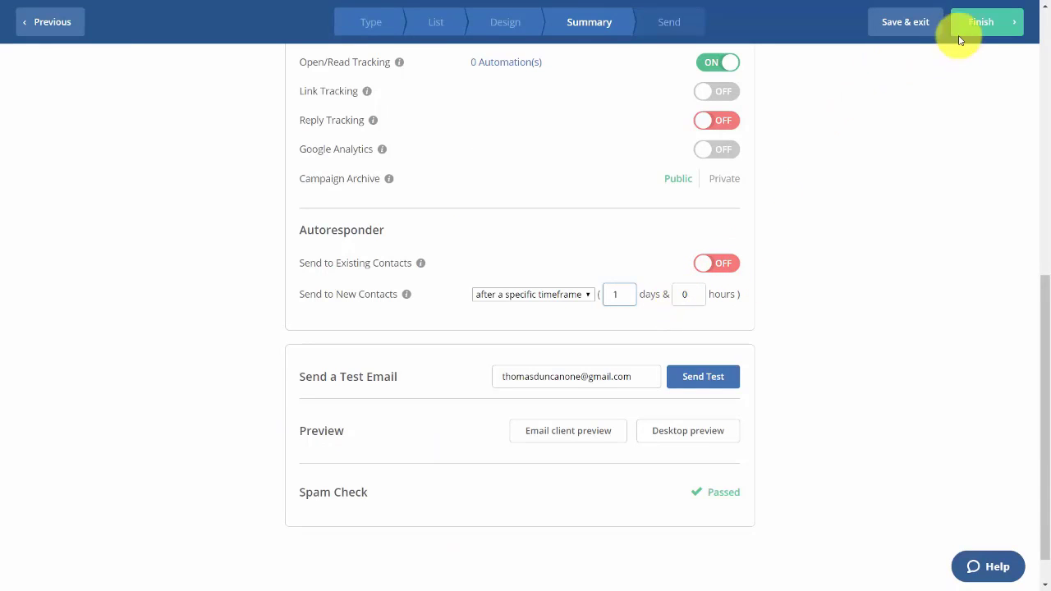
left_click(979, 23)
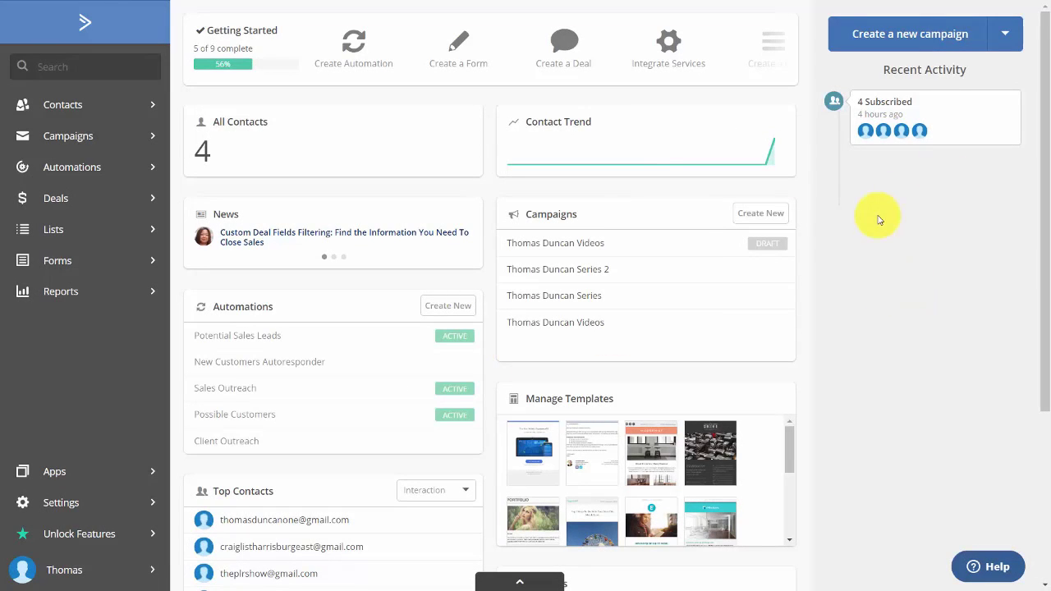
Create a new inline form in Forms that subscribes contacts to the Video Tutorials list
left_click(59, 262)
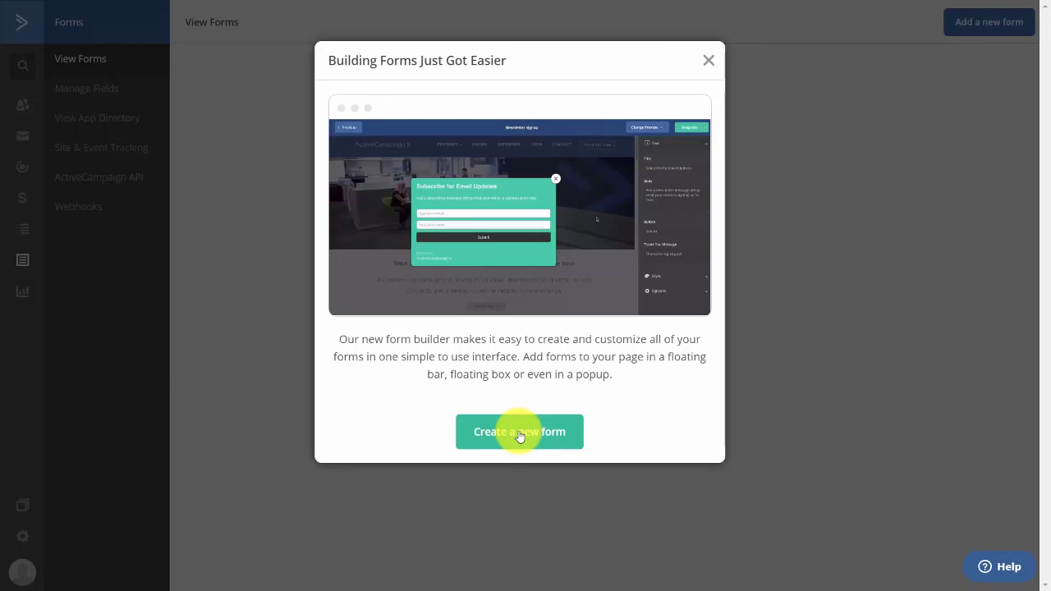
left_click(709, 66)
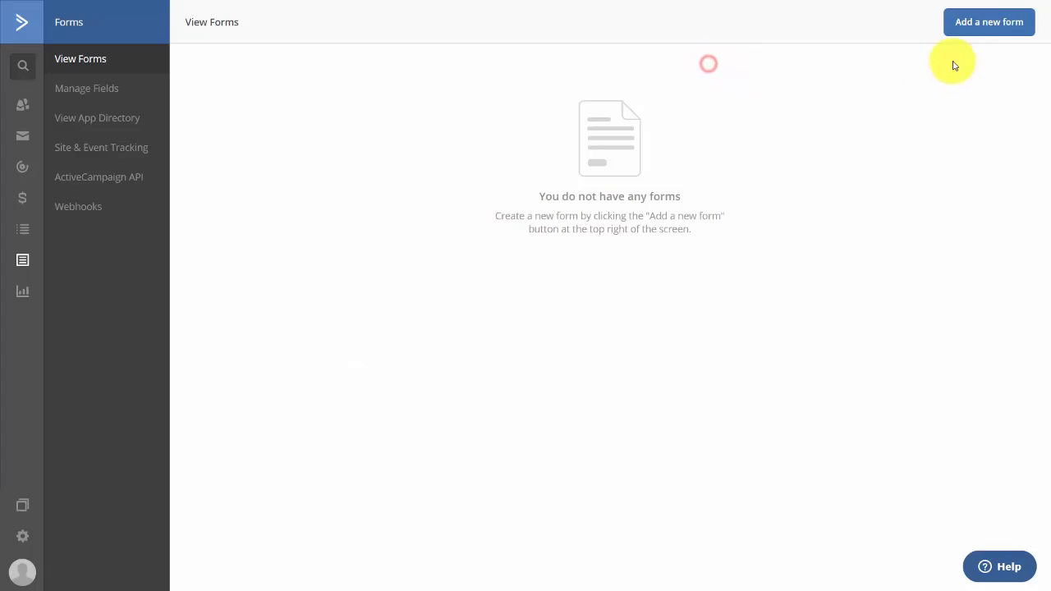
left_click(980, 27)
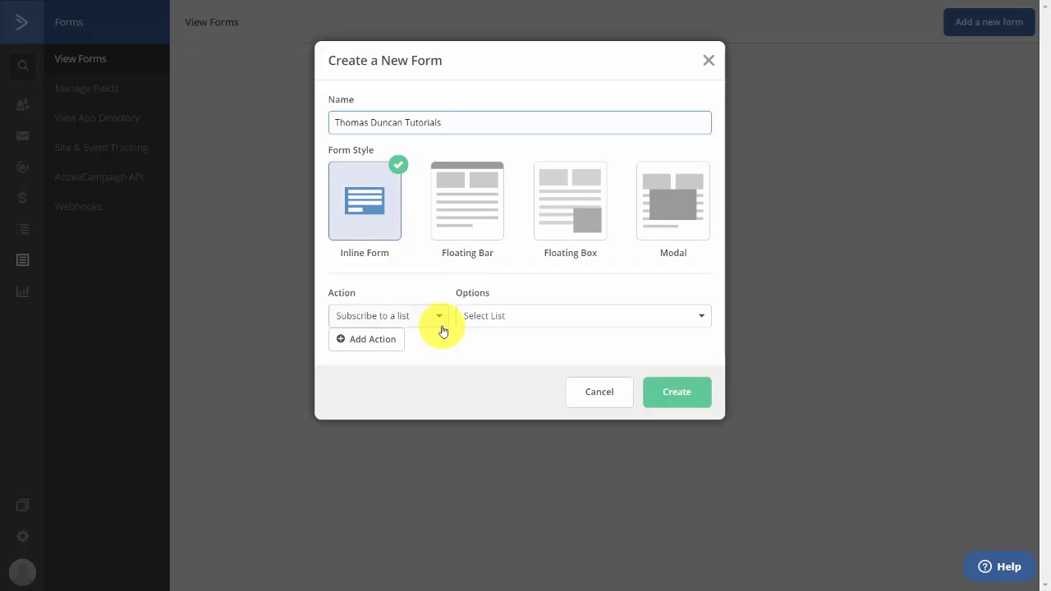
left_click(533, 316)
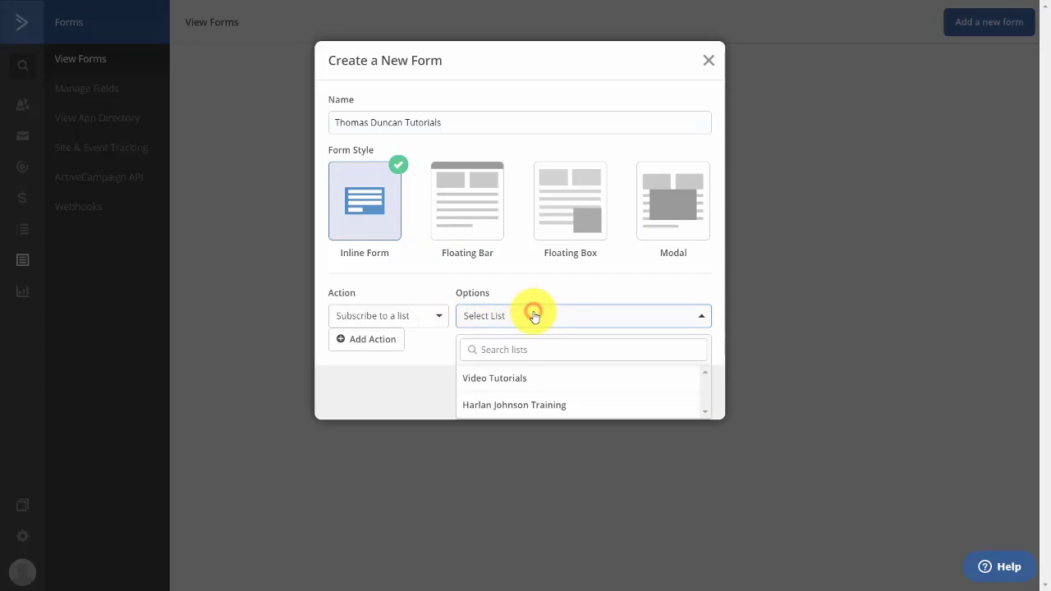
left_click(497, 378)
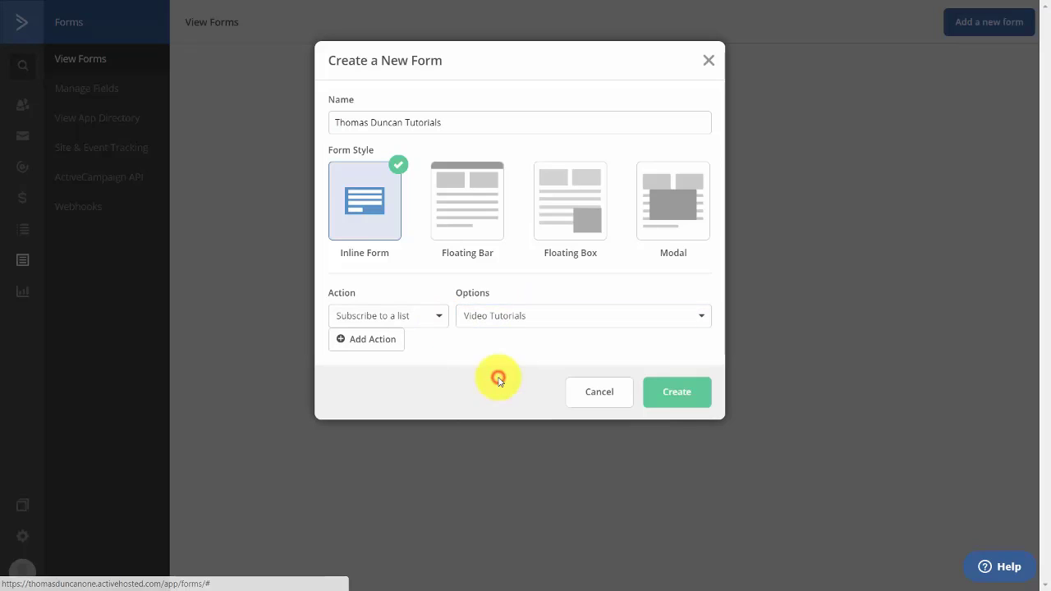
left_click(672, 391)
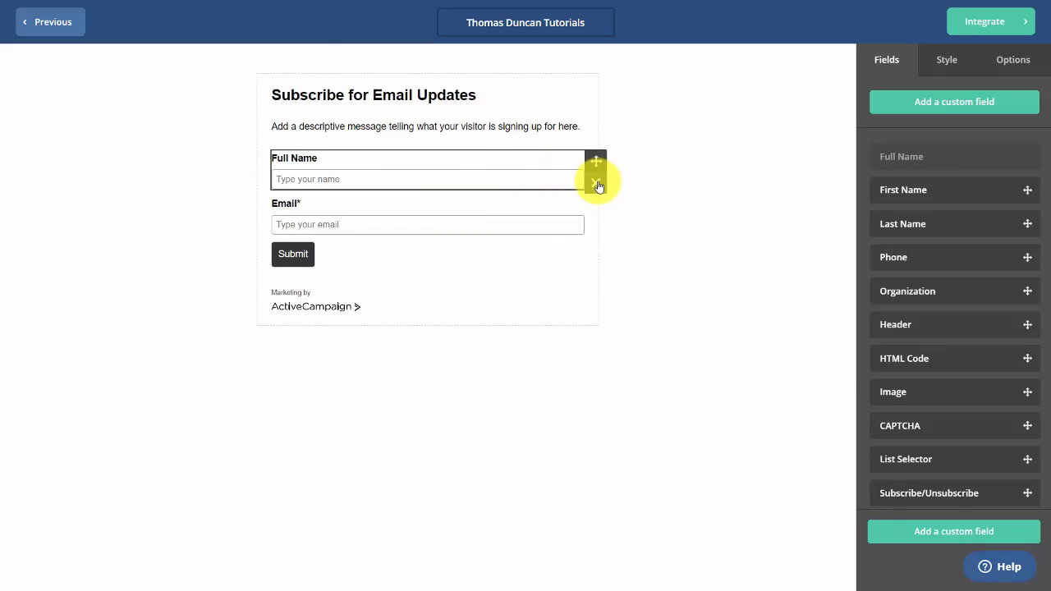
Replace the Full Name field with a First Name field placed above Email
left_click(597, 183)
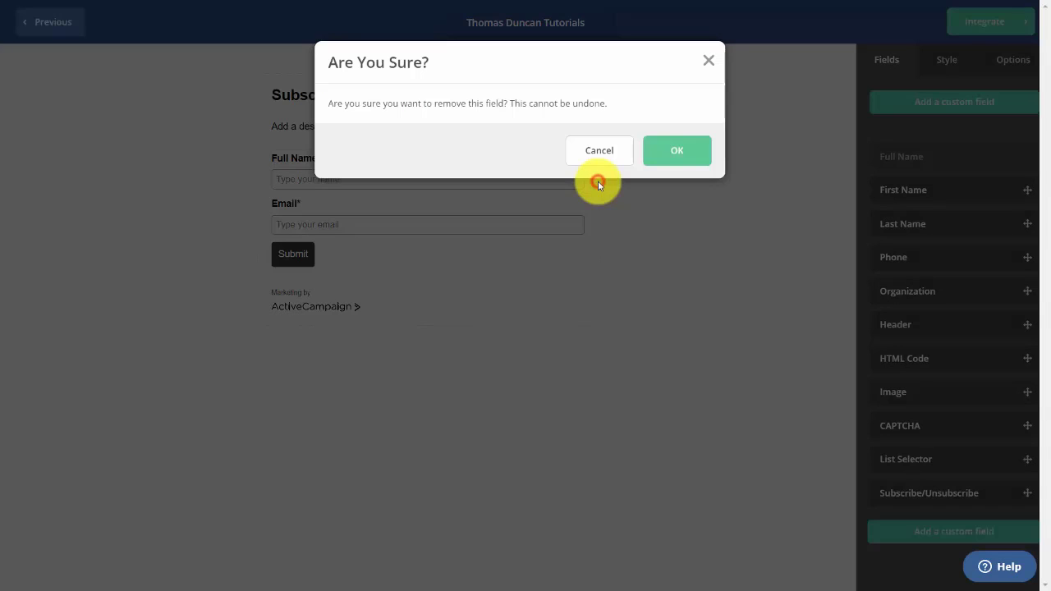
left_click(672, 153)
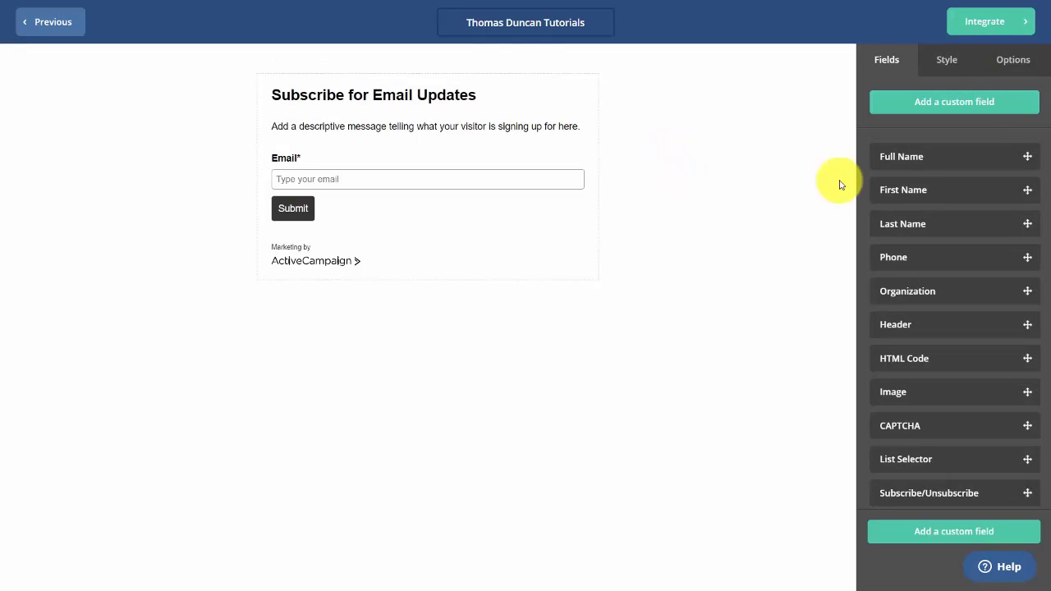
left_click_drag(912, 189, 350, 155)
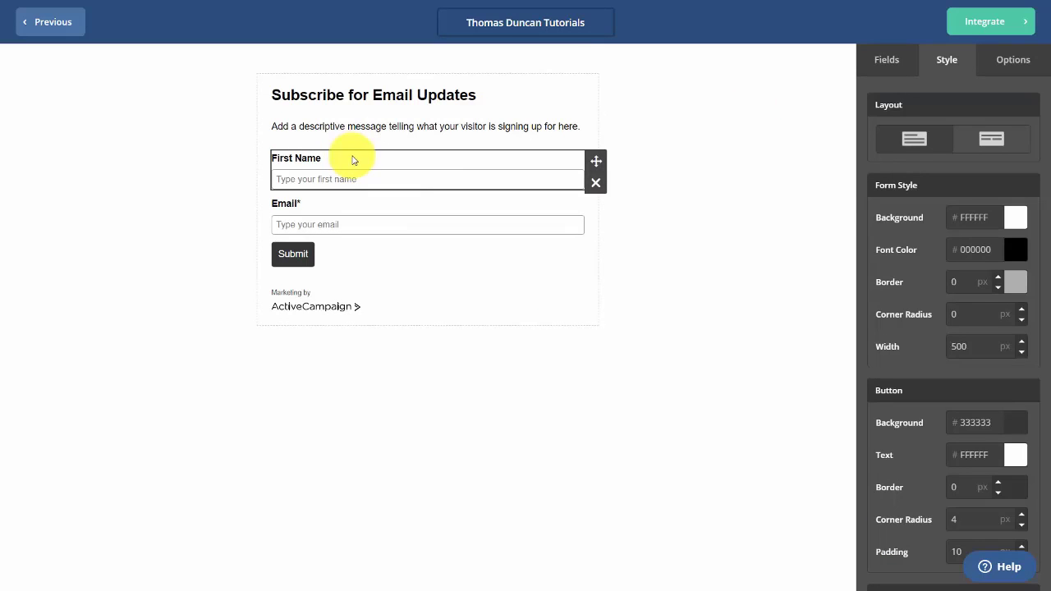
Keep the stacked field layout and the thank-you message shown on submit
left_click(991, 139)
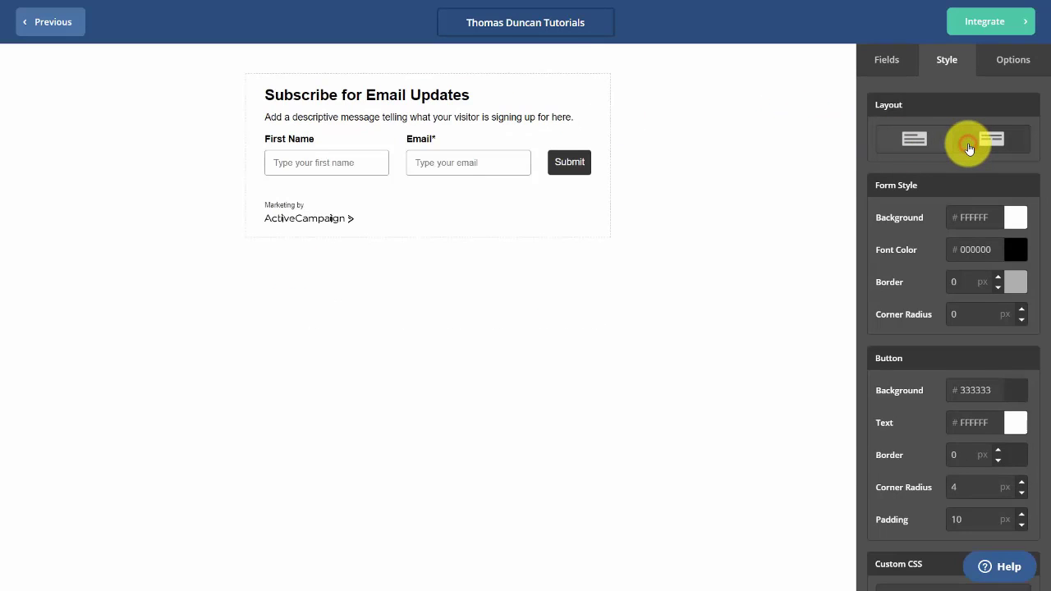
left_click(900, 153)
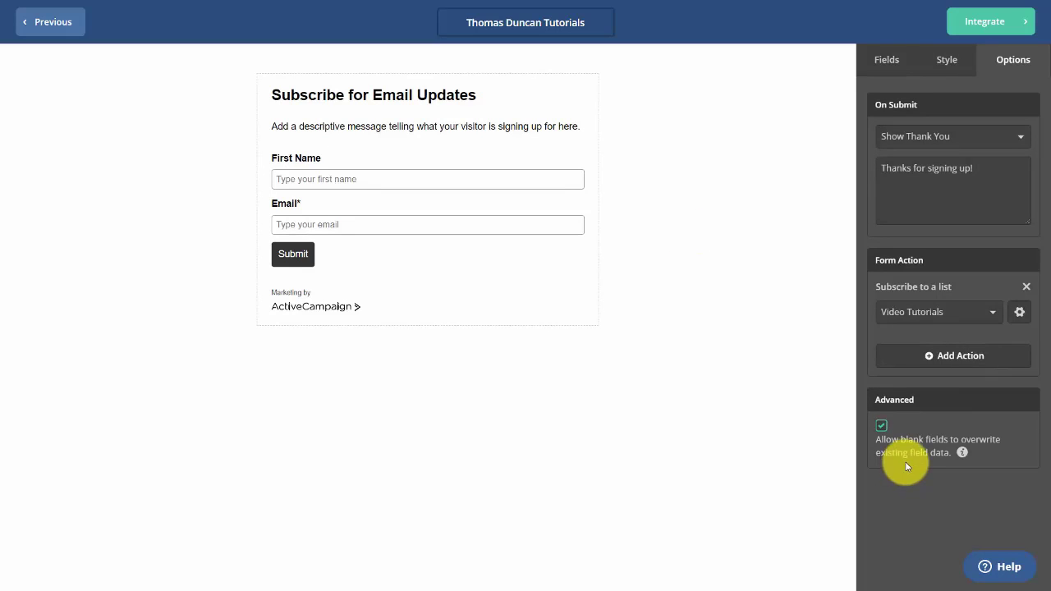
left_click(984, 141)
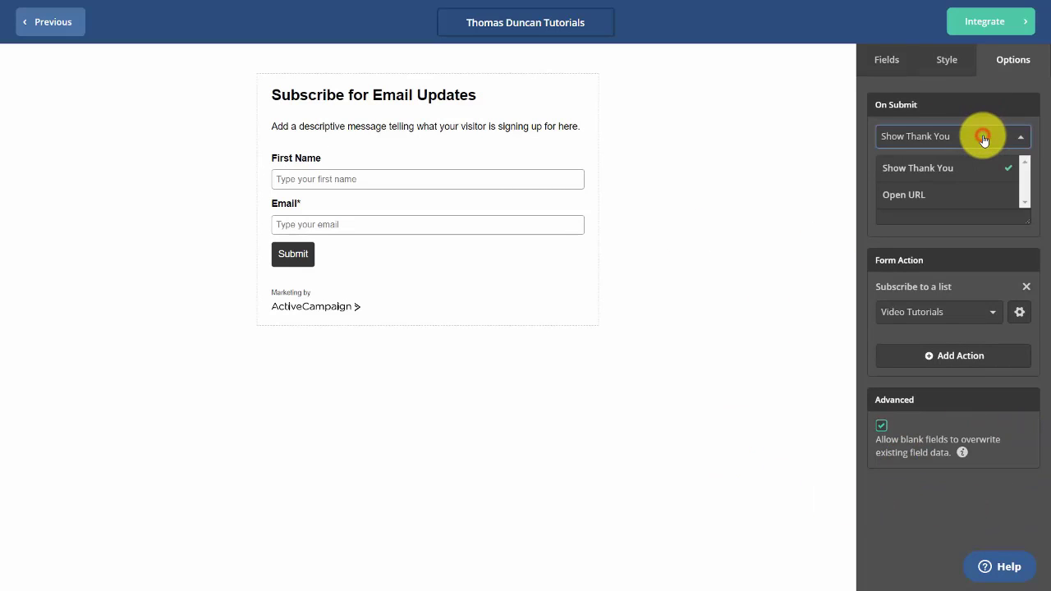
left_click(912, 179)
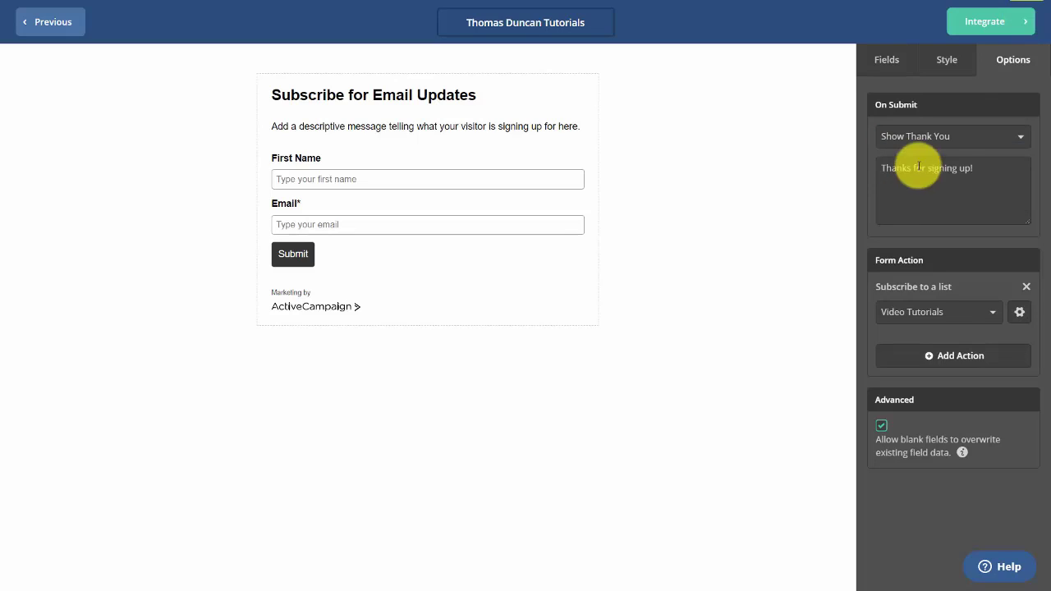
left_click(981, 24)
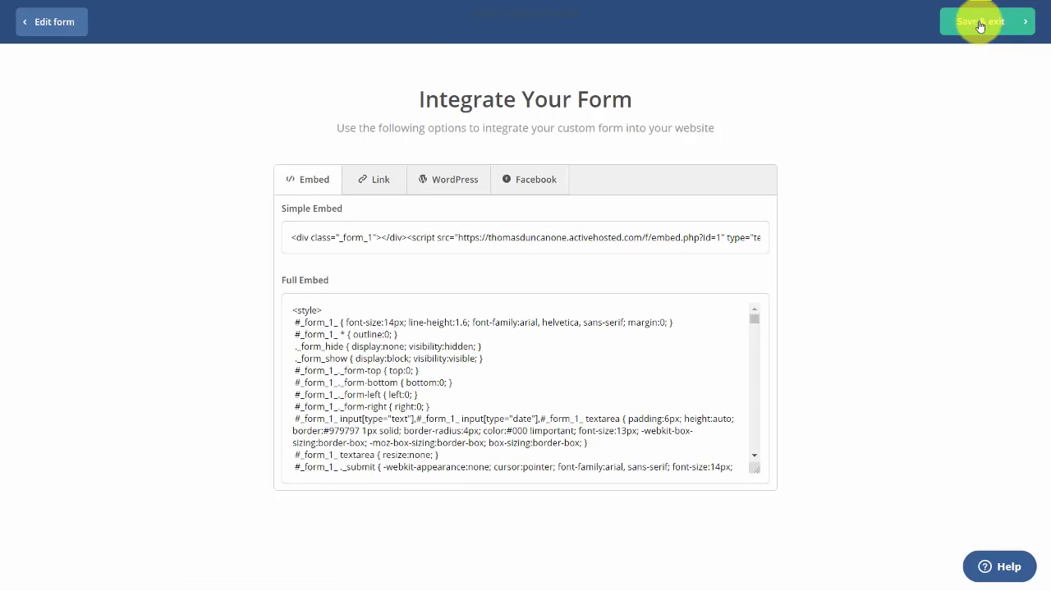
Review the form's WordPress, Link and Facebook publishing options
left_click(440, 184)
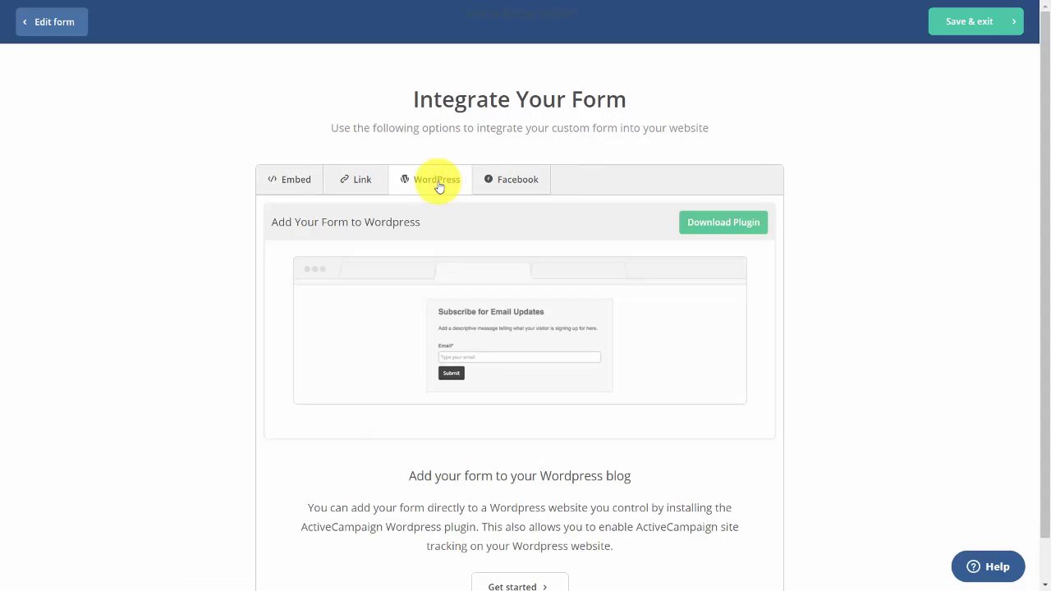
left_click(366, 190)
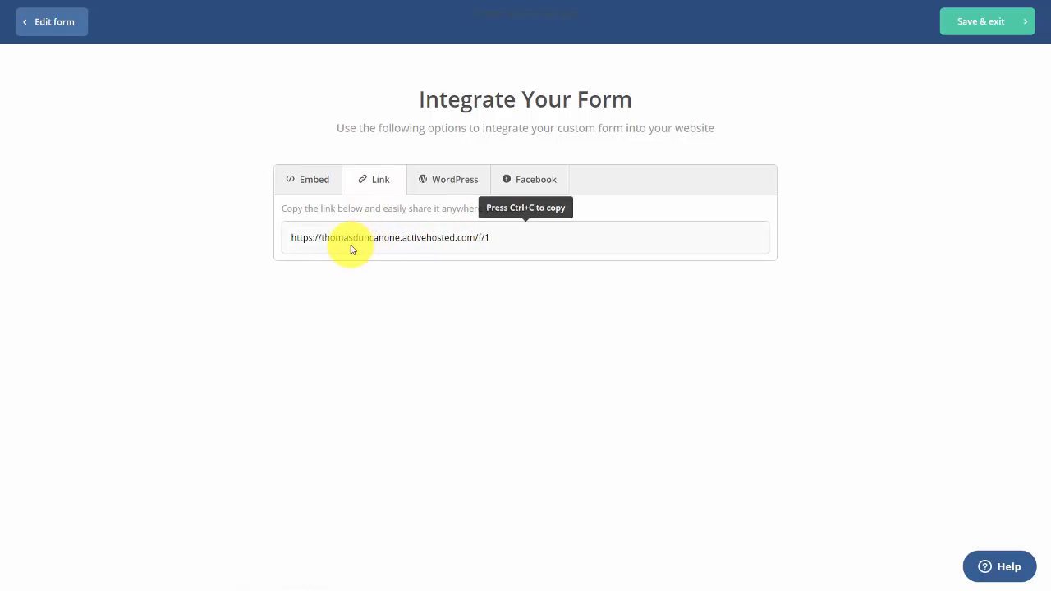
left_click(529, 179)
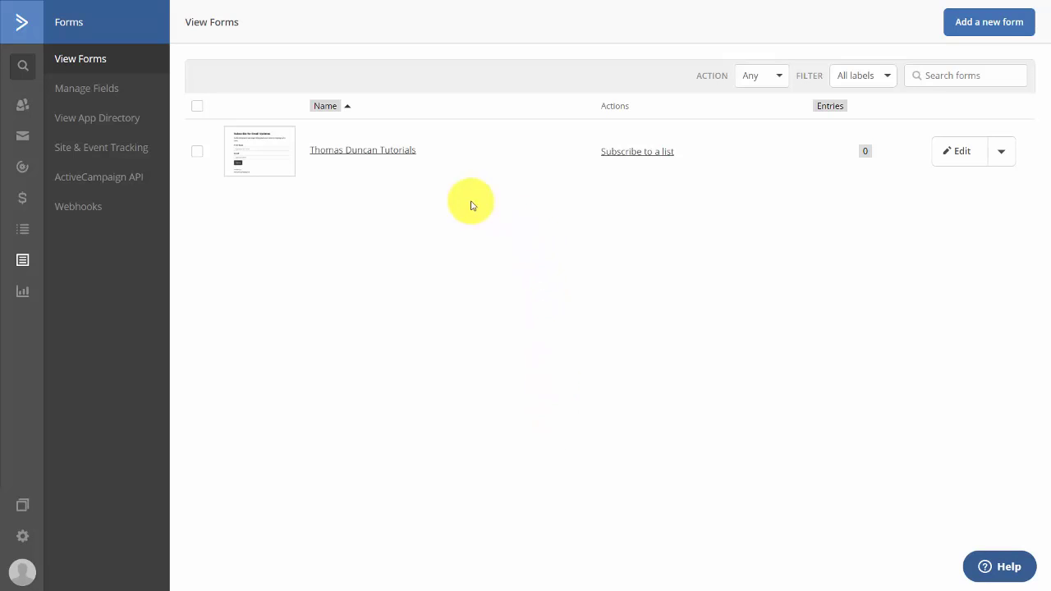
Reopen the form's Options and the opt-in settings for its Video Tutorials subscription
left_click(377, 151)
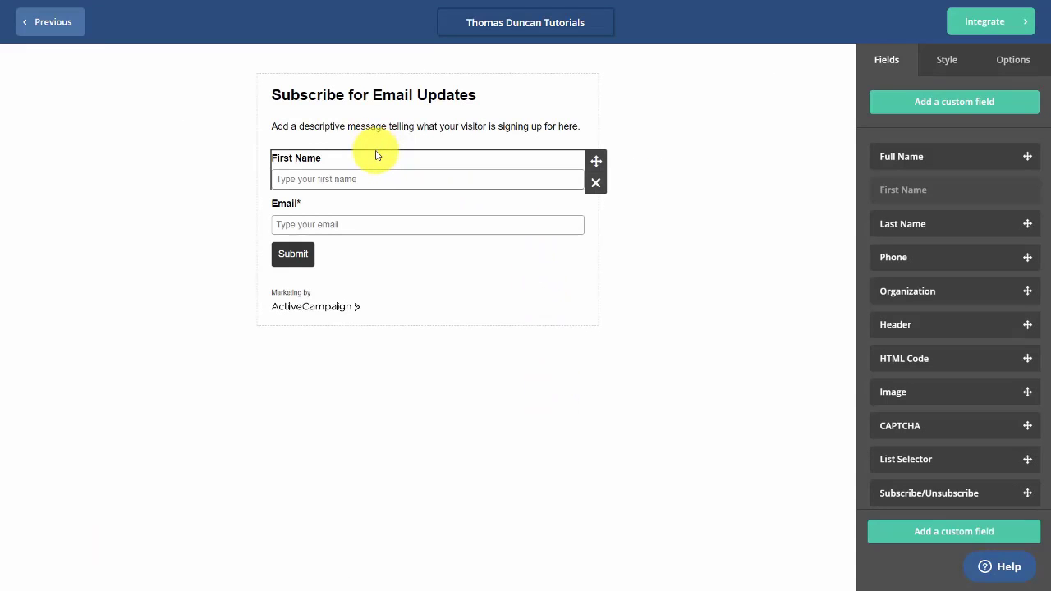
left_click(1010, 61)
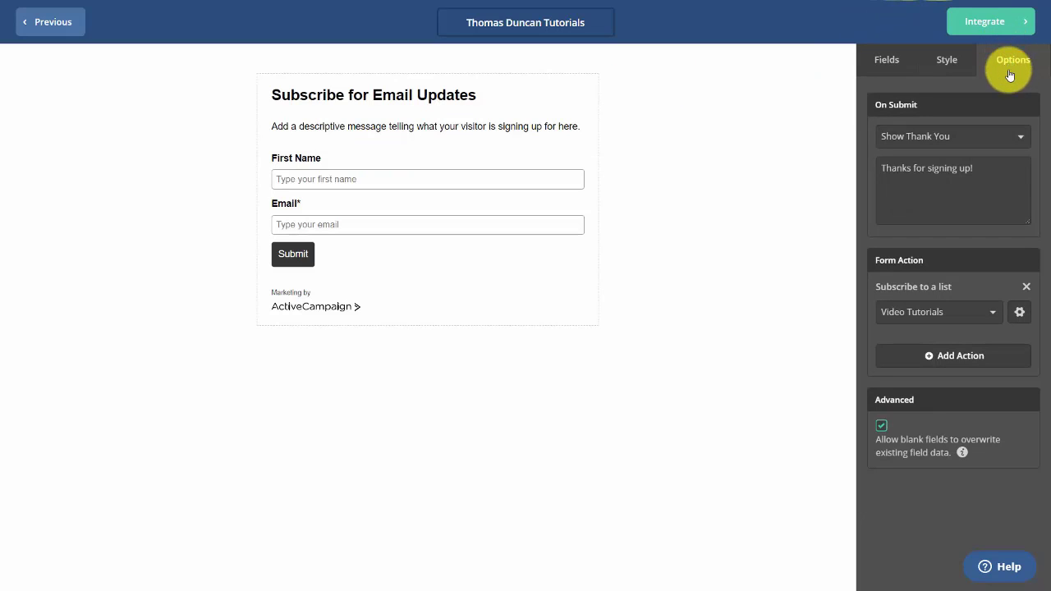
left_click(1019, 314)
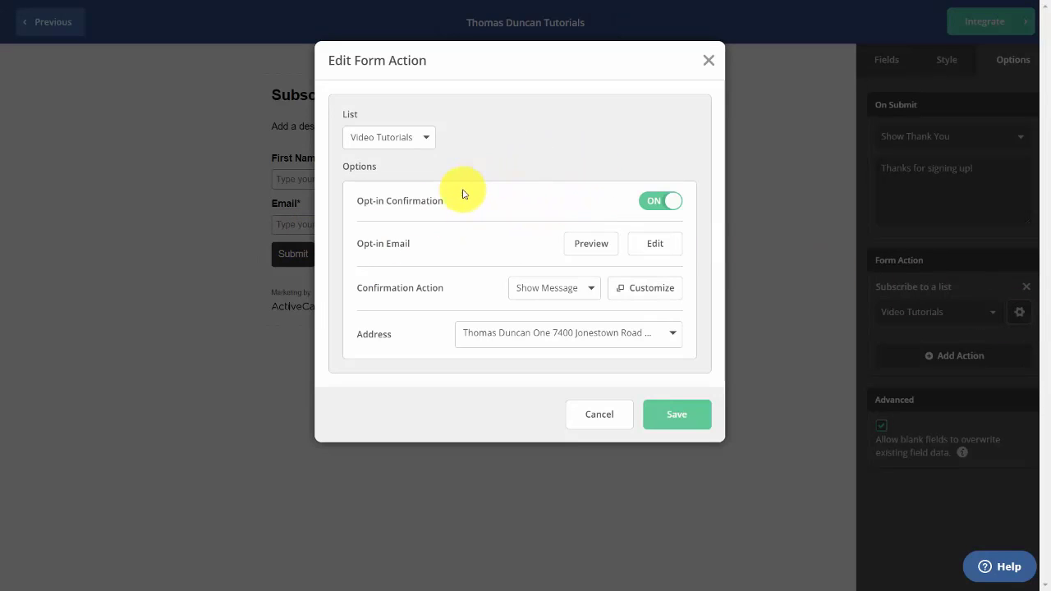
Keep opt-in confirmation on and redirect confirmed subscribers to the pasted website URL
left_click(652, 204)
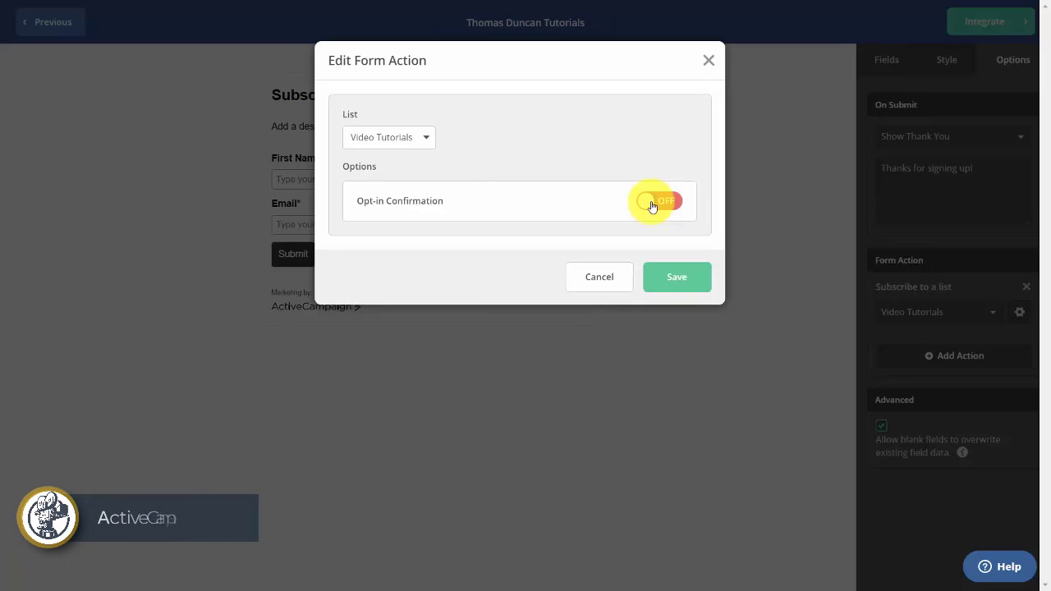
left_click(663, 207)
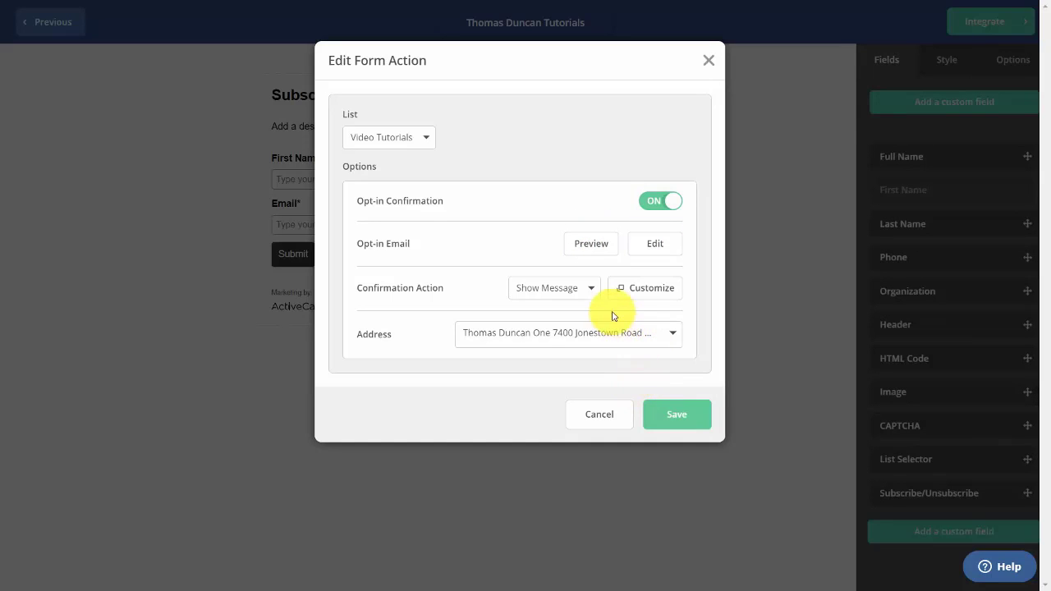
left_click(591, 290)
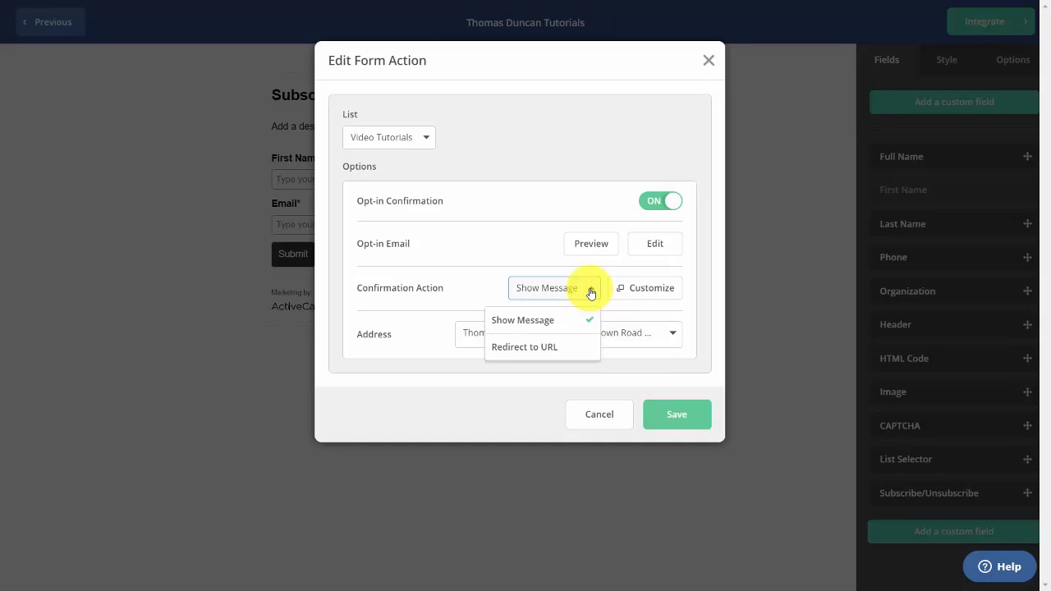
left_click(549, 348)
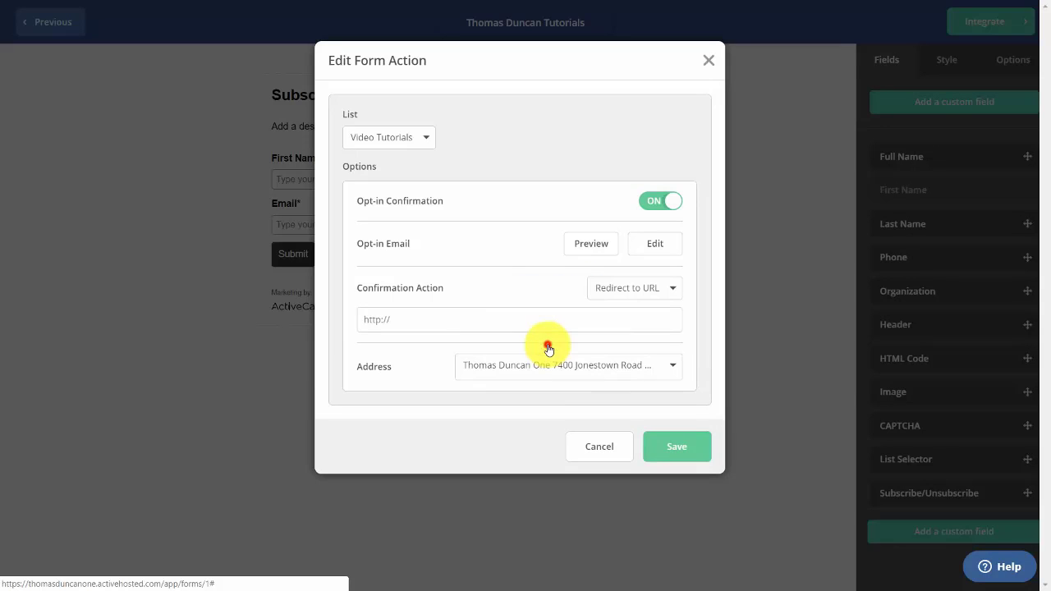
left_click(410, 320)
type("http://thomasduncanone.com")
key("Tab")
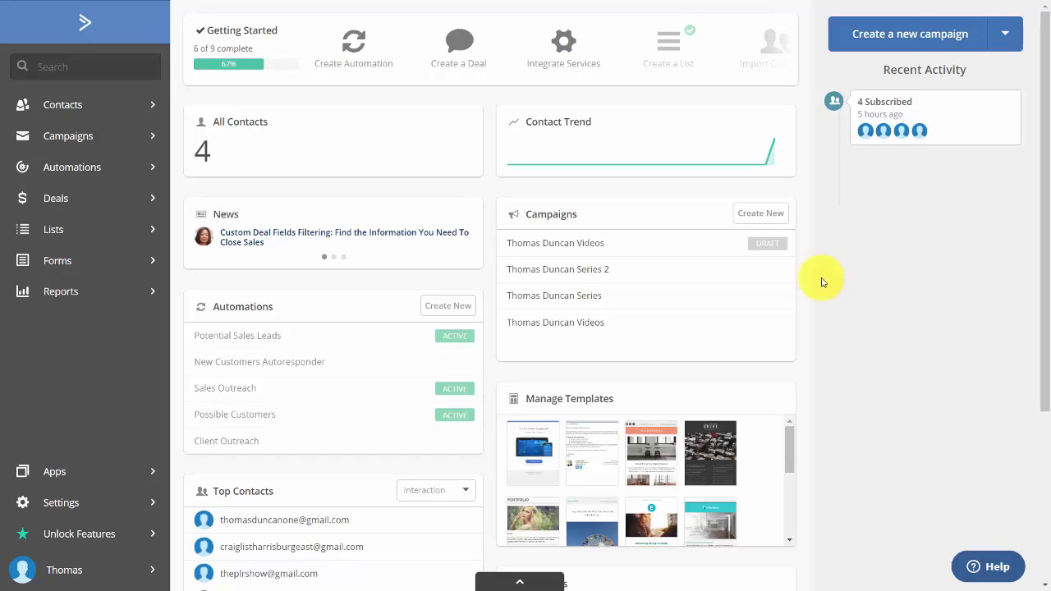
Open Deals and close the Getting Started With Deals introduction
left_click(54, 201)
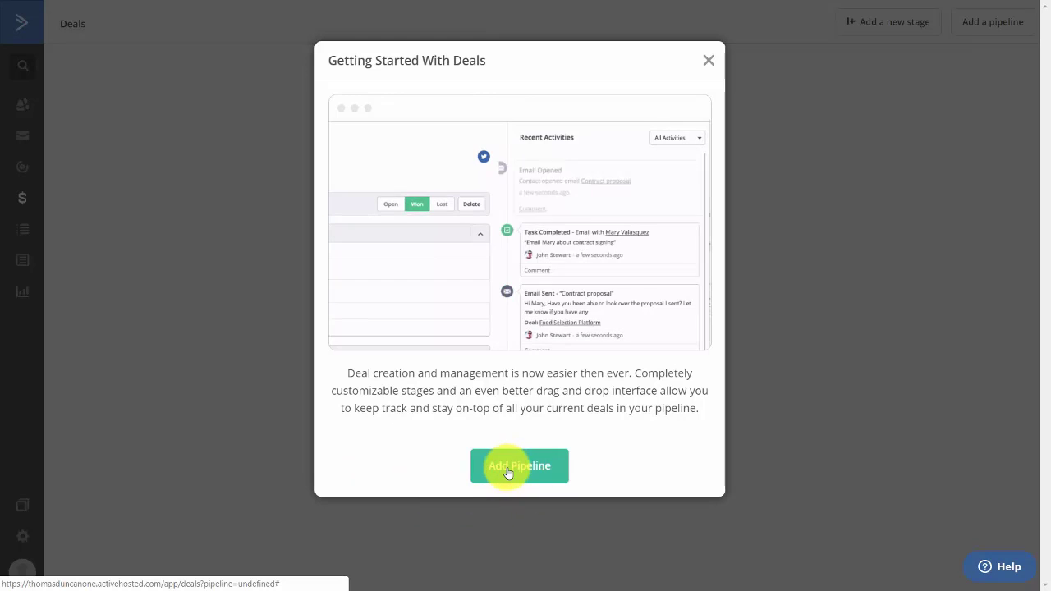
left_click(709, 61)
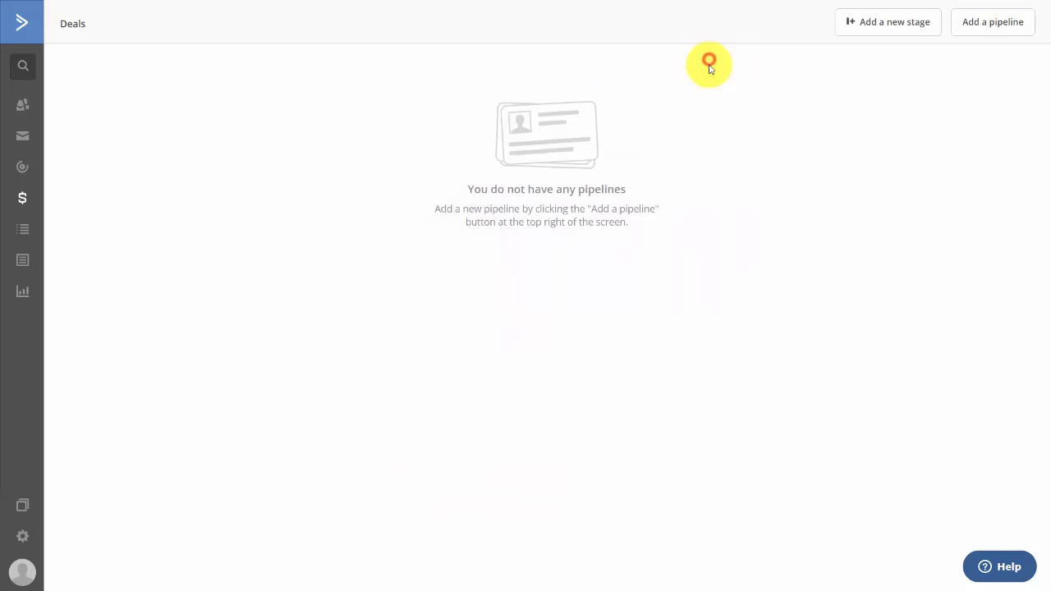
Create the Video Tutorial Clients pipeline with All Groups access and manual assignment
left_click(985, 28)
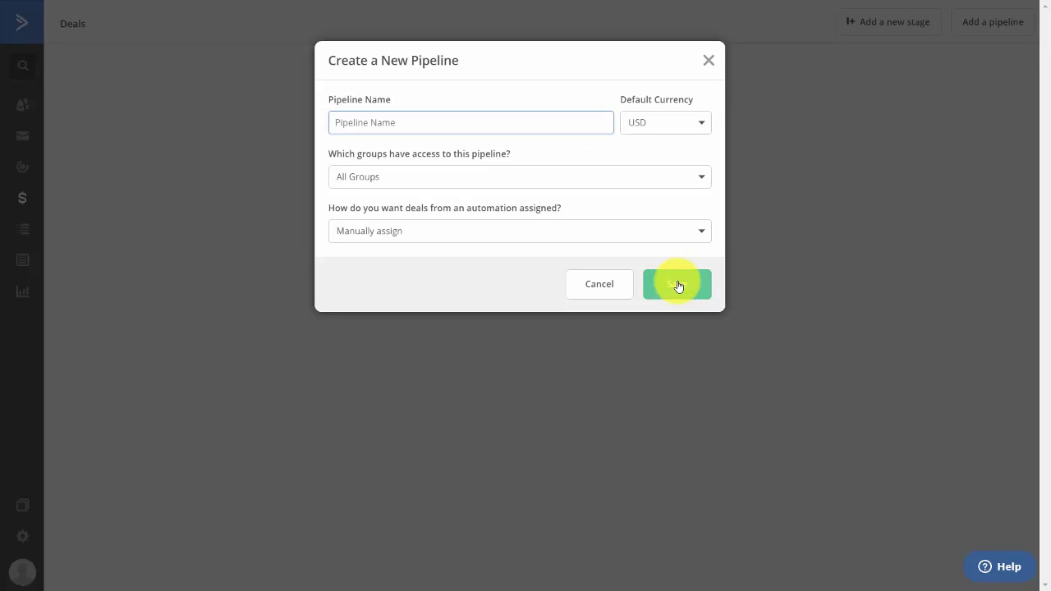
type("Thomas Duncan Video Tutorial Clients")
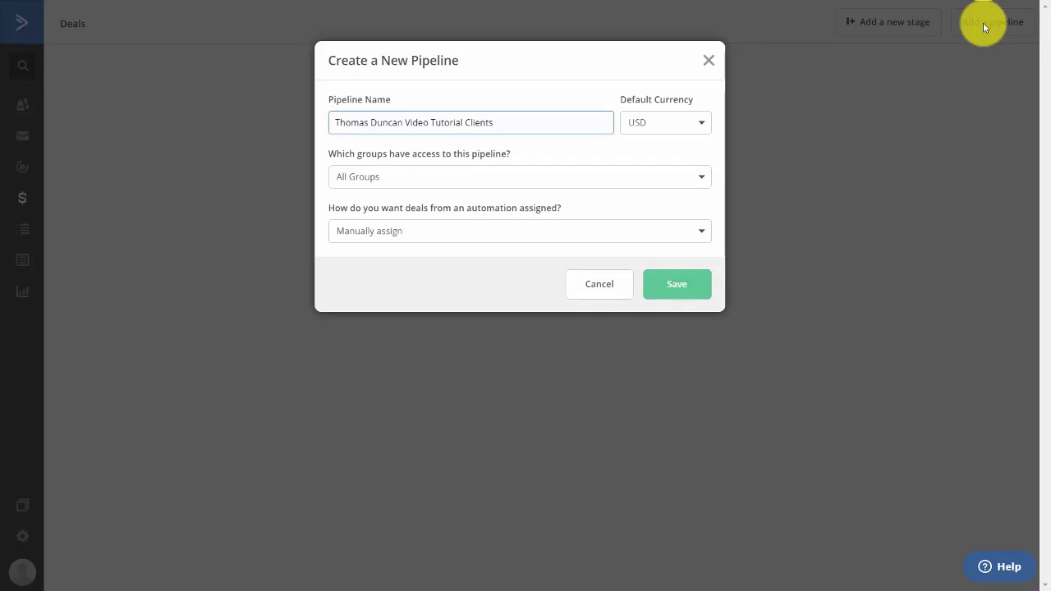
left_click(697, 188)
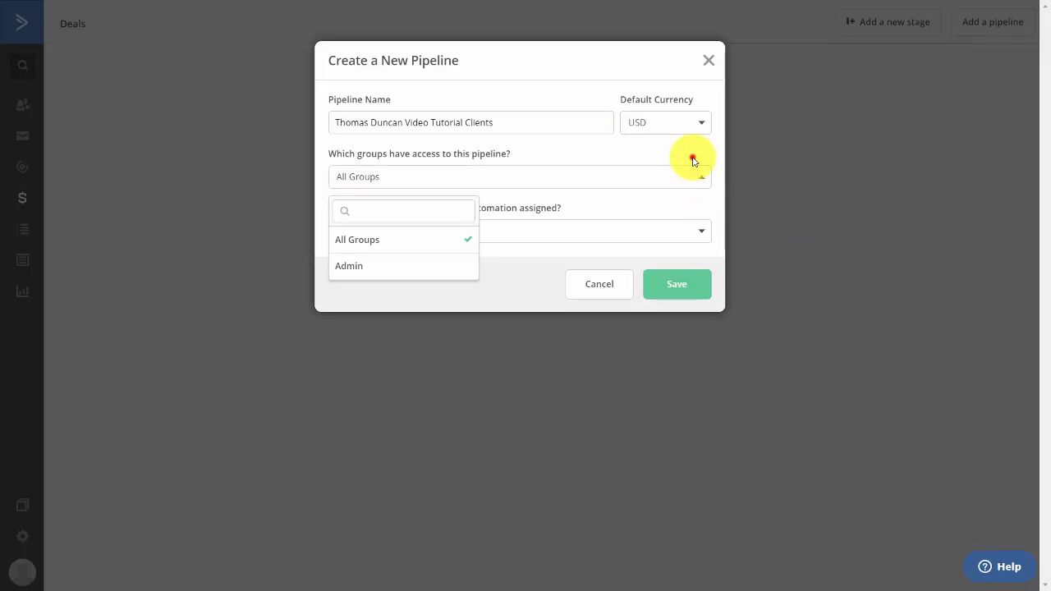
left_click(694, 162)
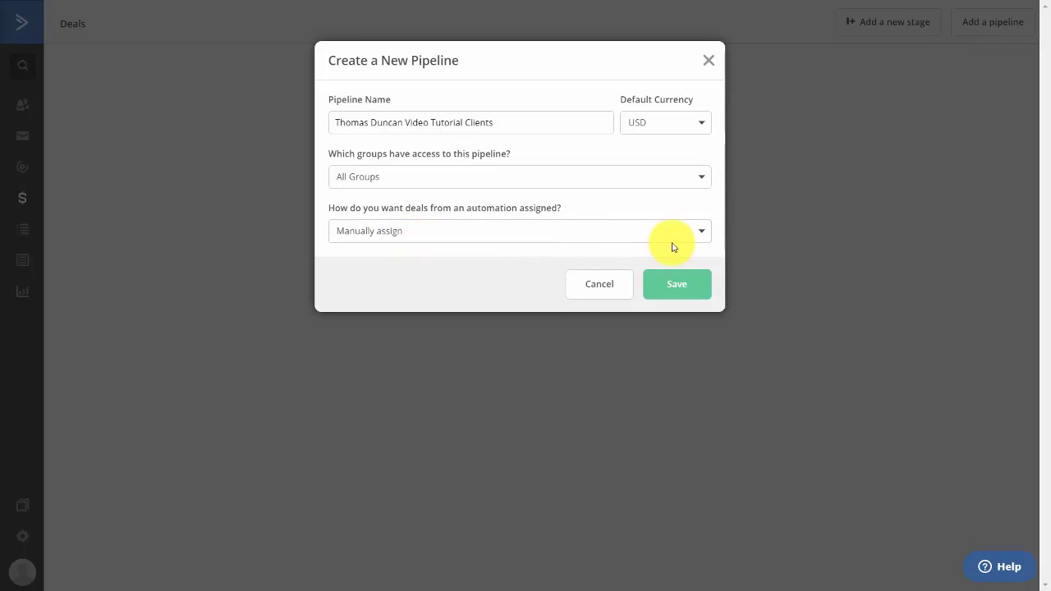
left_click(672, 288)
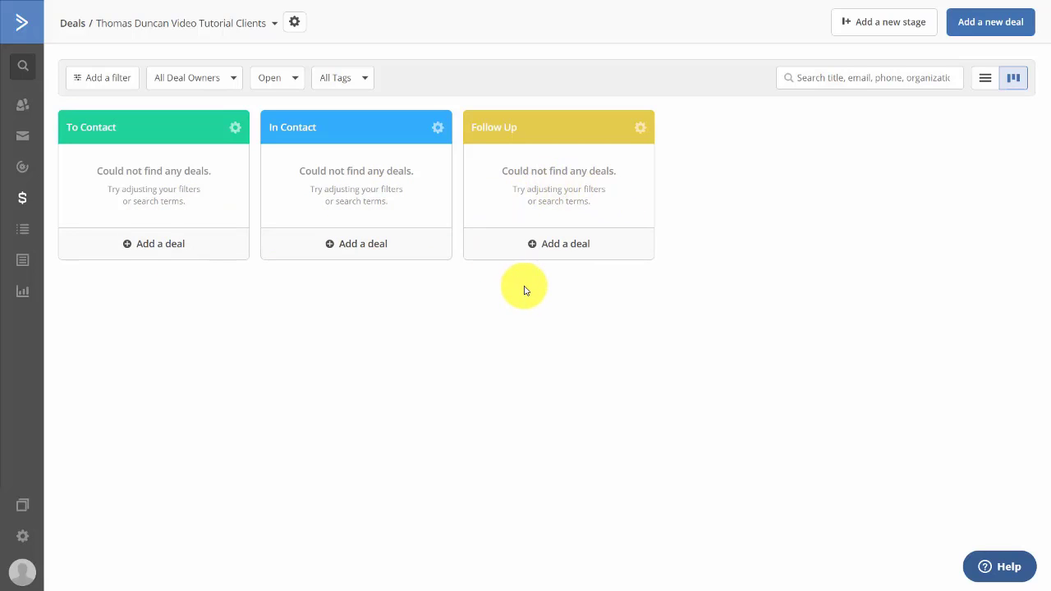
Add an orange Recording Bumpers stage and a purple Collect Payment stage, then begin a deal in To Contact
left_click(861, 23)
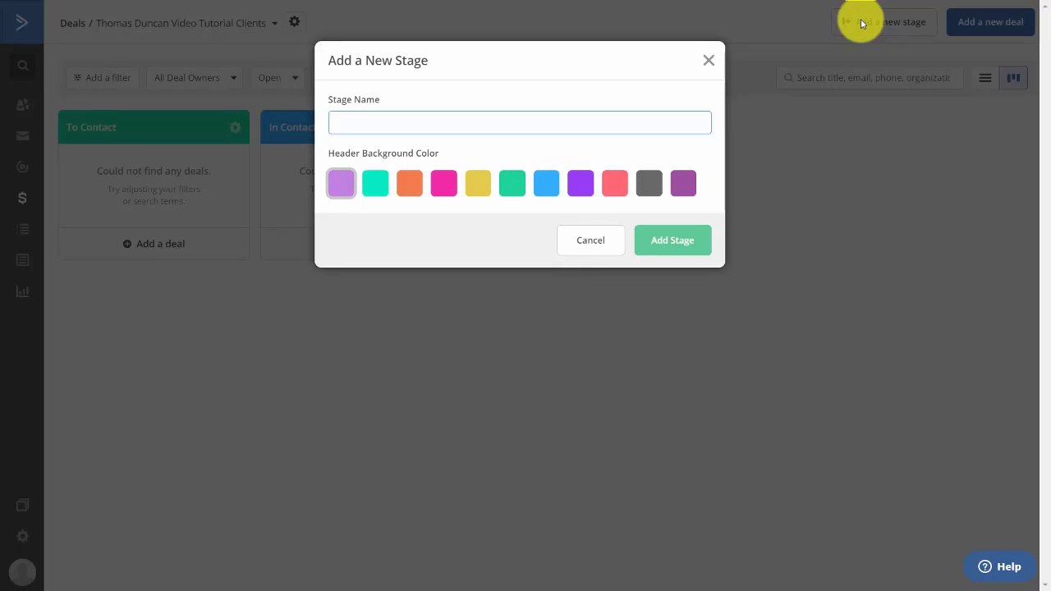
type("Recording Bumpers")
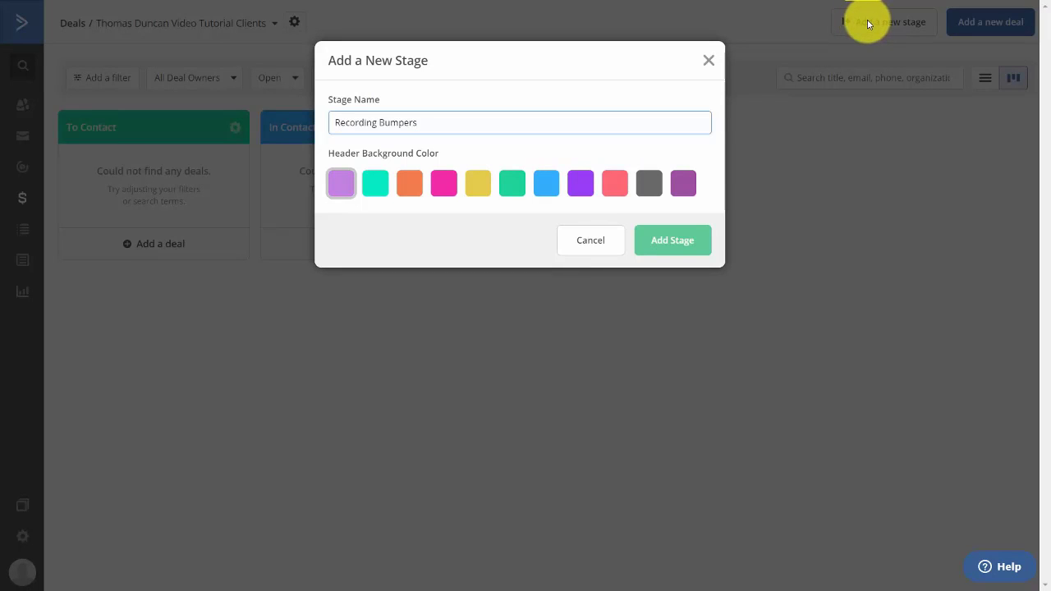
left_click(410, 186)
left_click(664, 243)
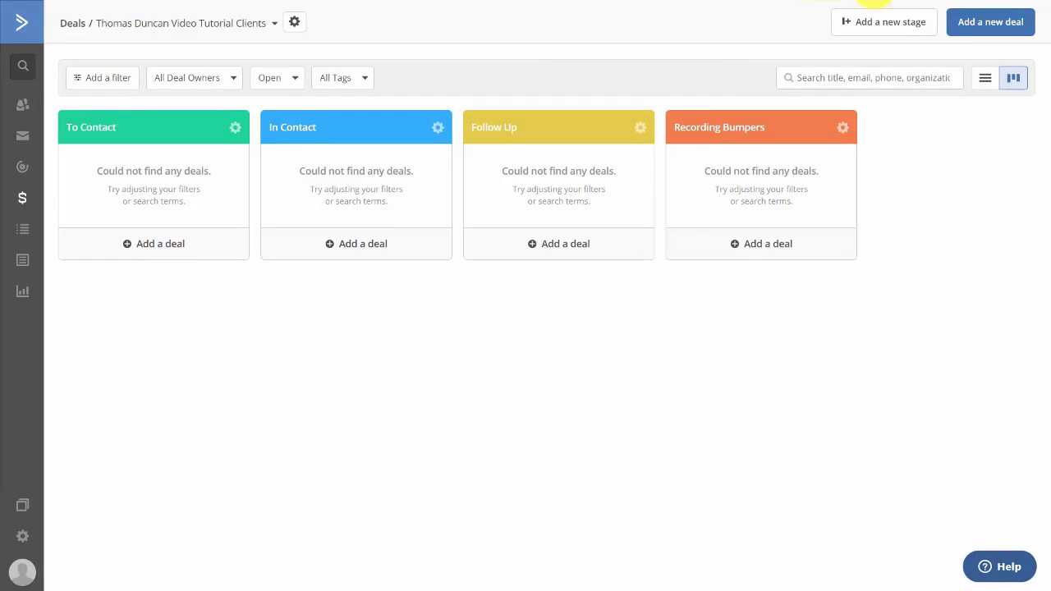
left_click(891, 22)
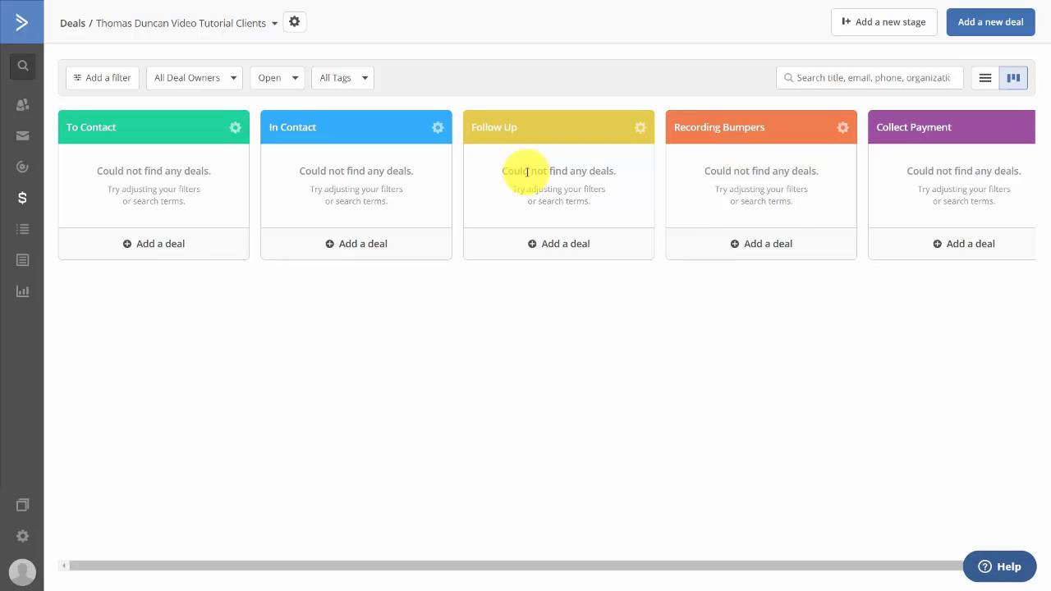
left_click(149, 246)
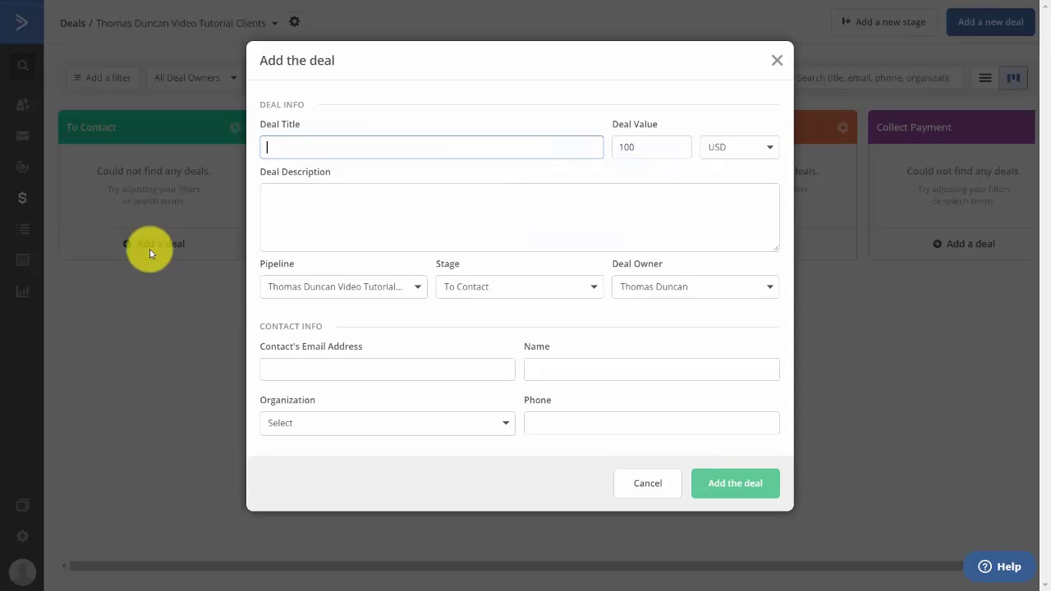
Create the 'Customize Tutorial Learning' deal with a value of $795
type("Customize Tutorial Learning")
key("Tab")
type("795")
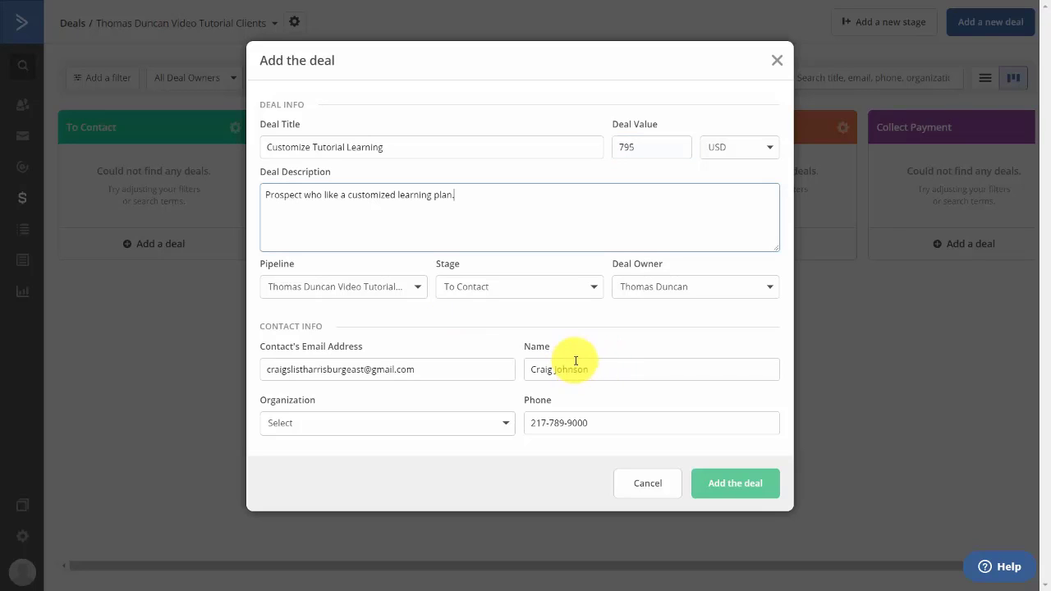
left_click(722, 486)
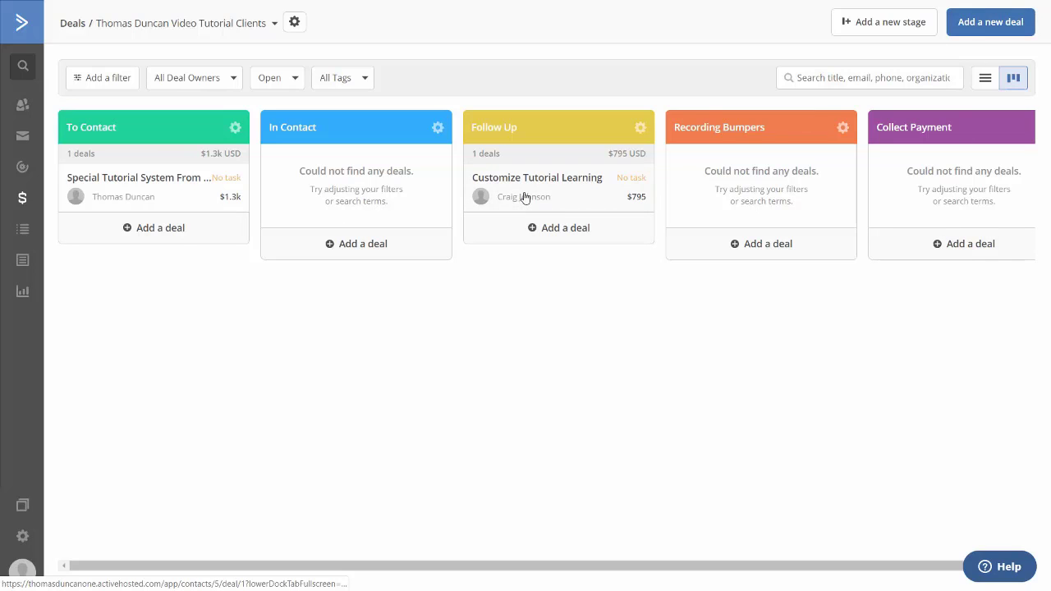
left_click_drag(525, 198, 525, 199)
Add a 15-minute Email task 'Get Video Titles and Verify' to the deal, then return to Deals
left_click(530, 188)
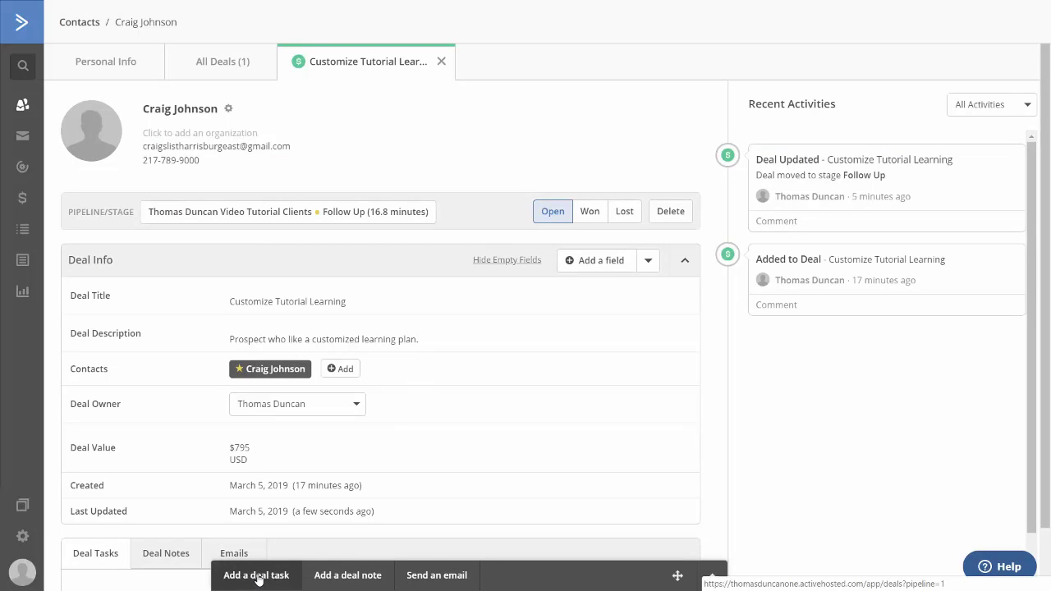
left_click(257, 576)
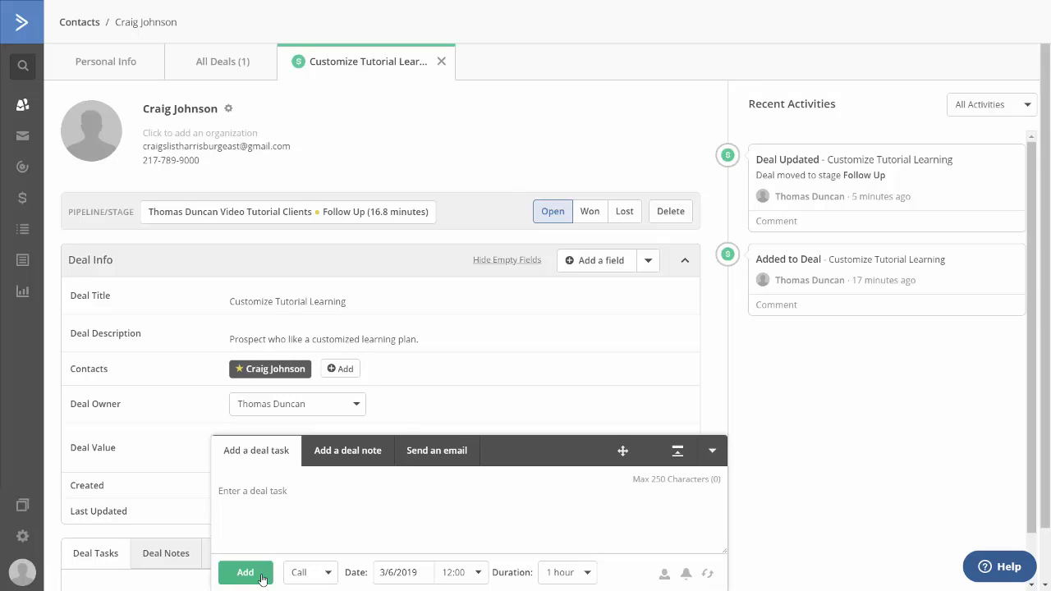
type("Get Video Titles and Verify")
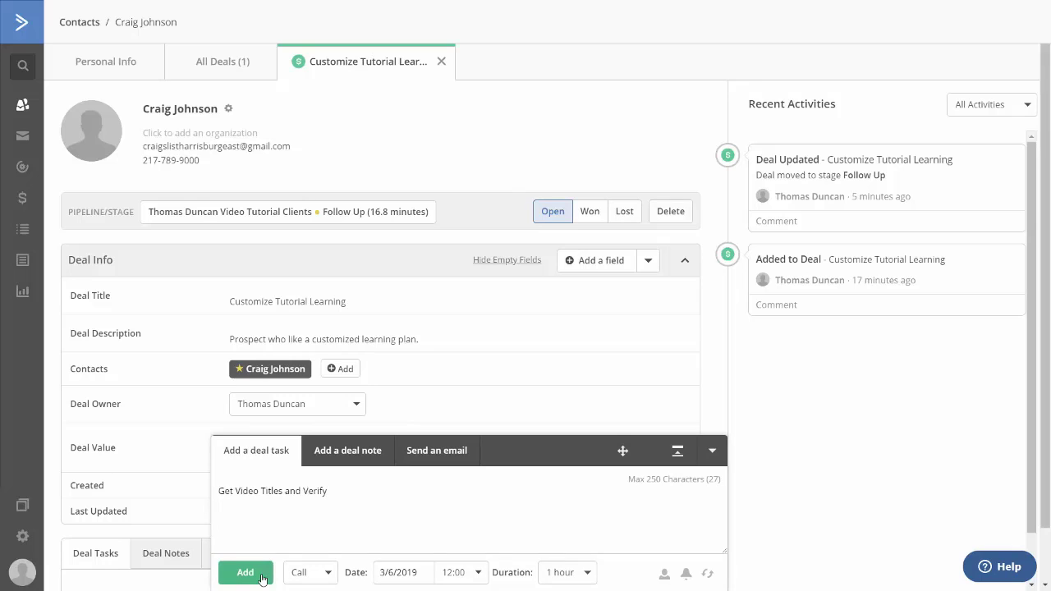
left_click(326, 572)
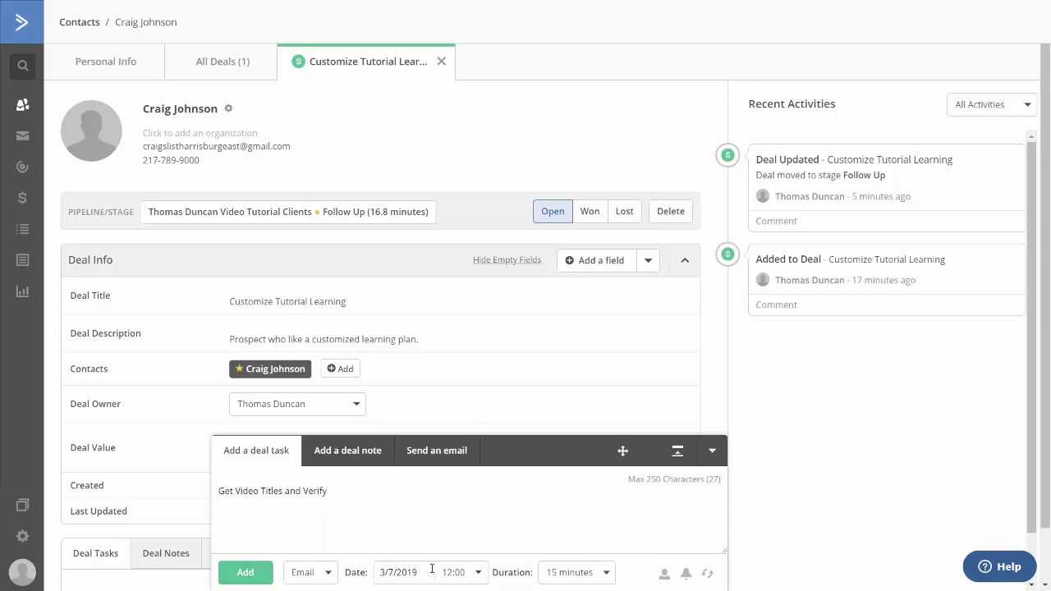
left_click(239, 571)
scroll(420, 448, "down", 2)
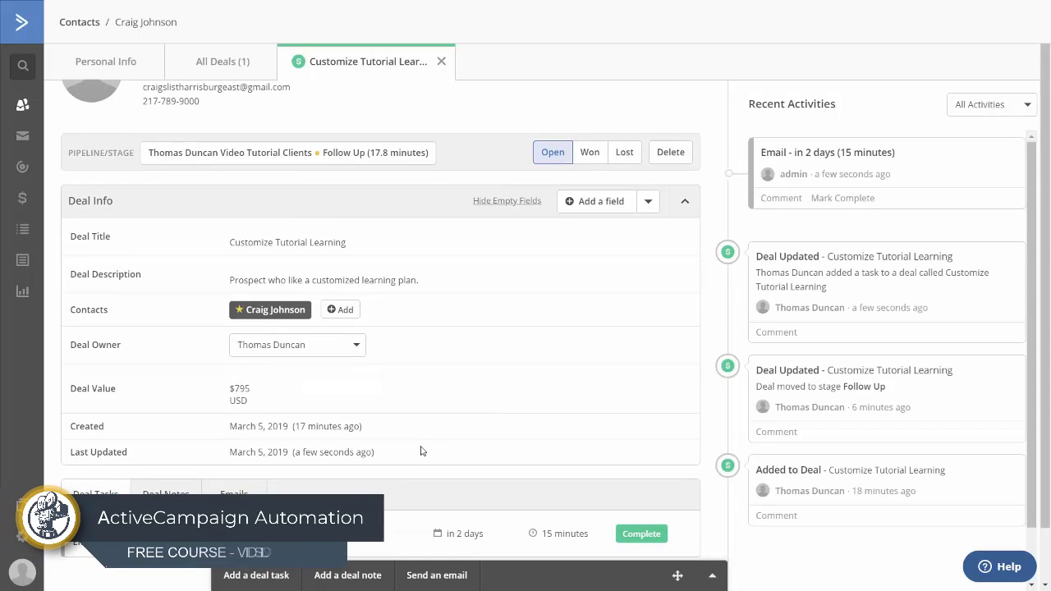
left_click(22, 198)
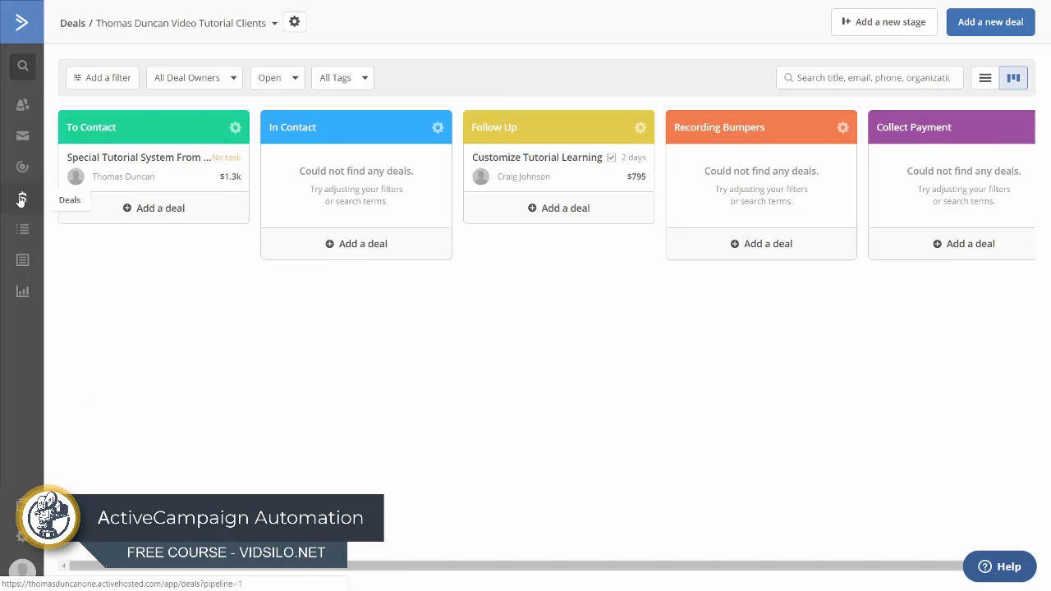
Tick the 'Get Video Titles and Verify' task in Manage Tasks, then go to Manage Organizations
left_click(612, 157)
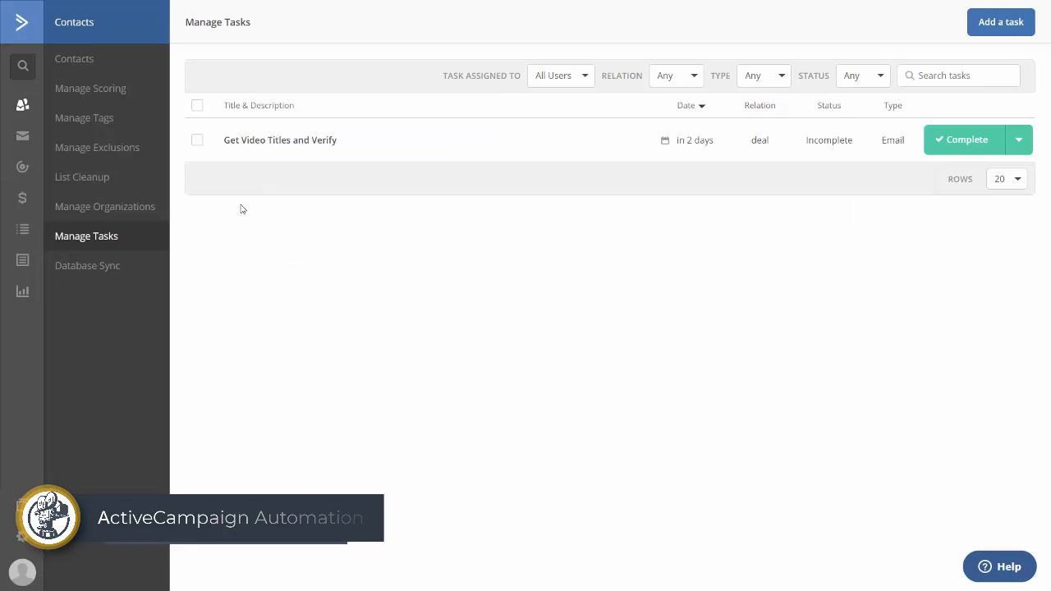
left_click(198, 141)
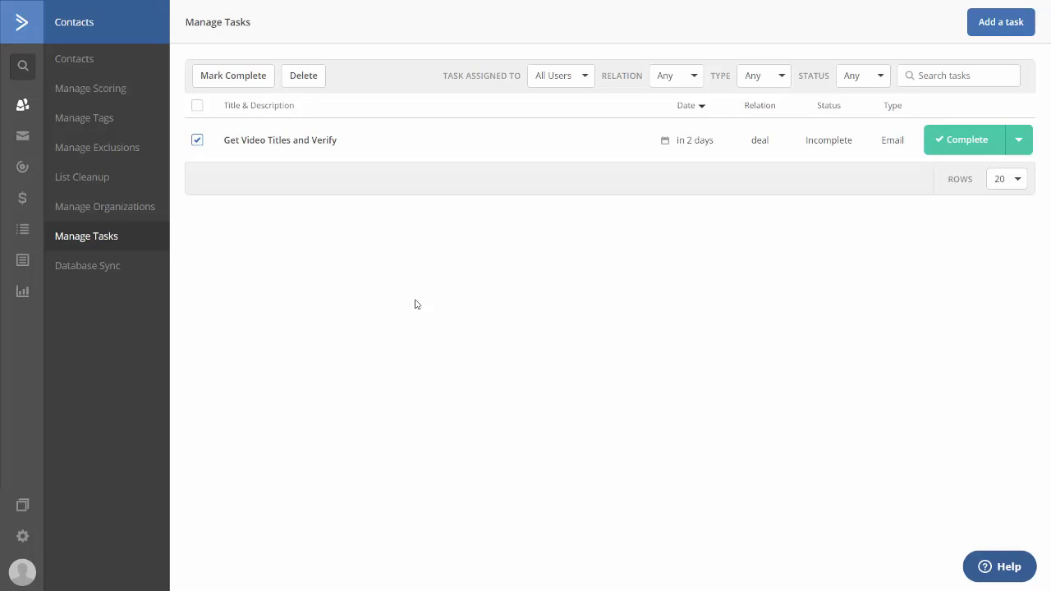
left_click(90, 212)
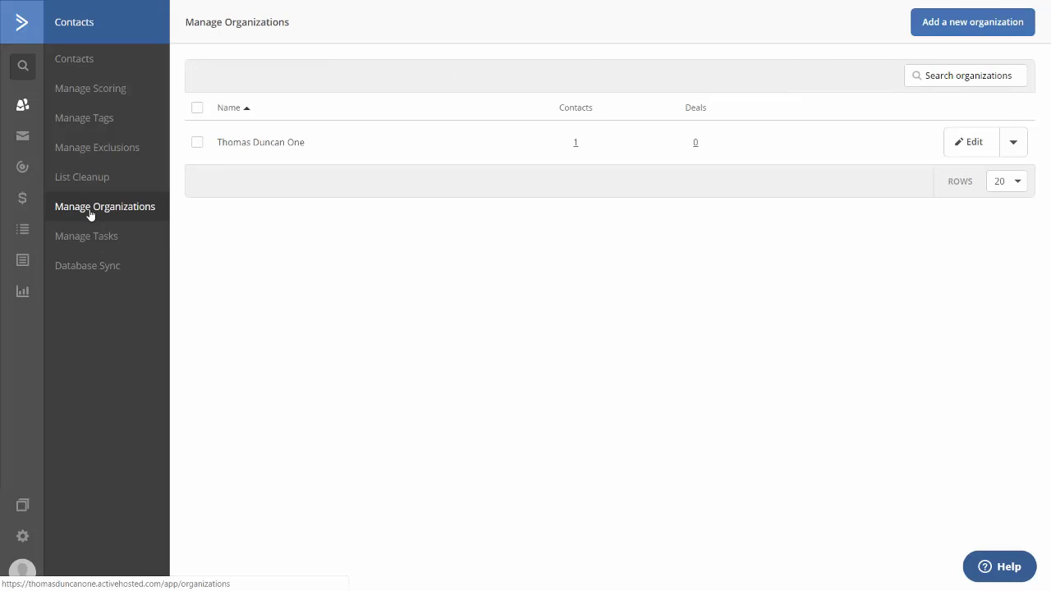